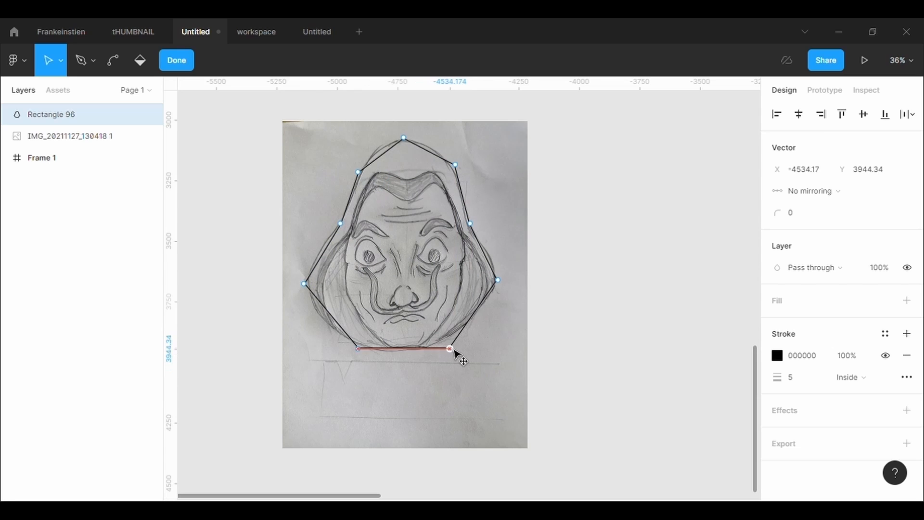
# Round all points of the hood outline with a corner radius of 500
pyautogui.click(446, 267)
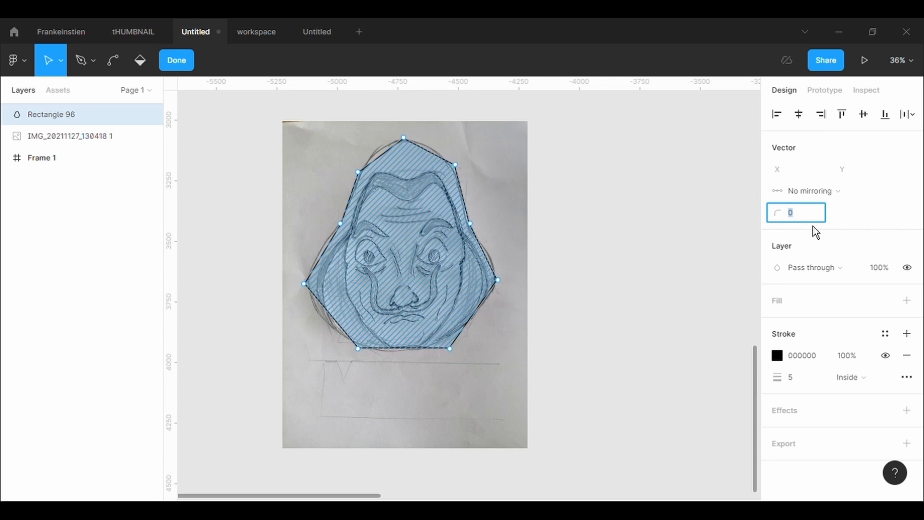
pyautogui.write('500')
pyautogui.press('Return')
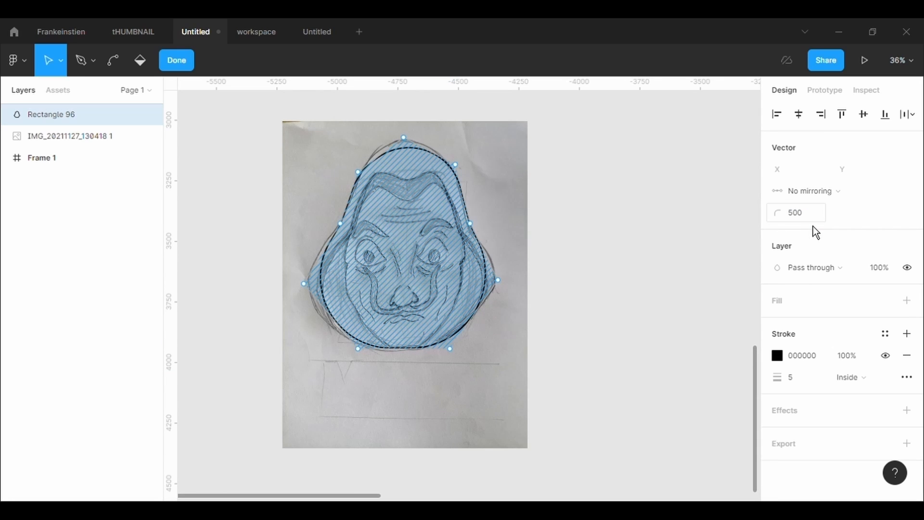
pyautogui.doubleClick(503, 370)
pyautogui.press('Return')
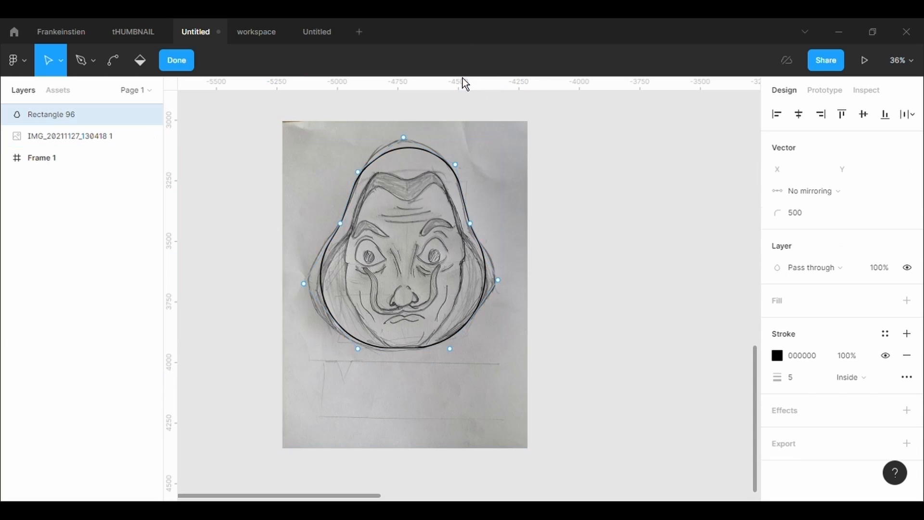
# Raise the hood outline's top point to about Y 3009 so the curve reaches the sketched tip
pyautogui.scroll(5, 406, 144)
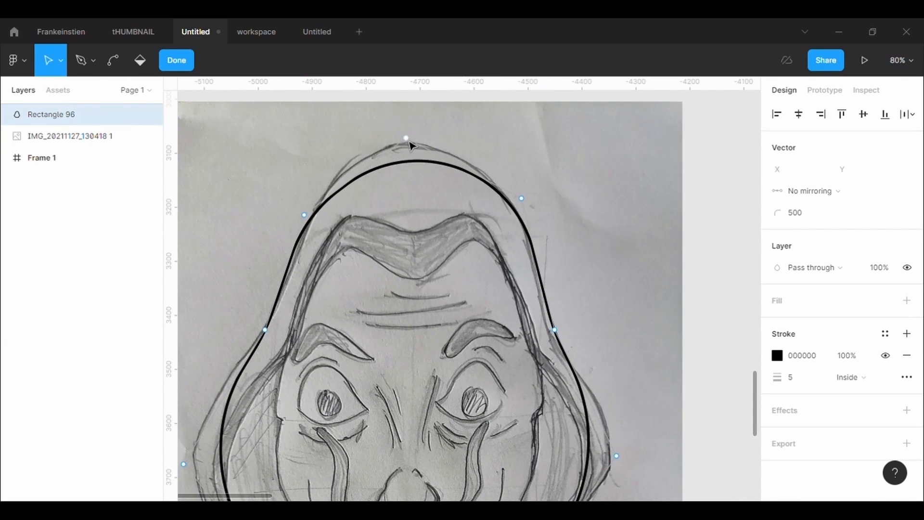
pyautogui.moveTo(409, 142); pyautogui.dragTo(408, 107)
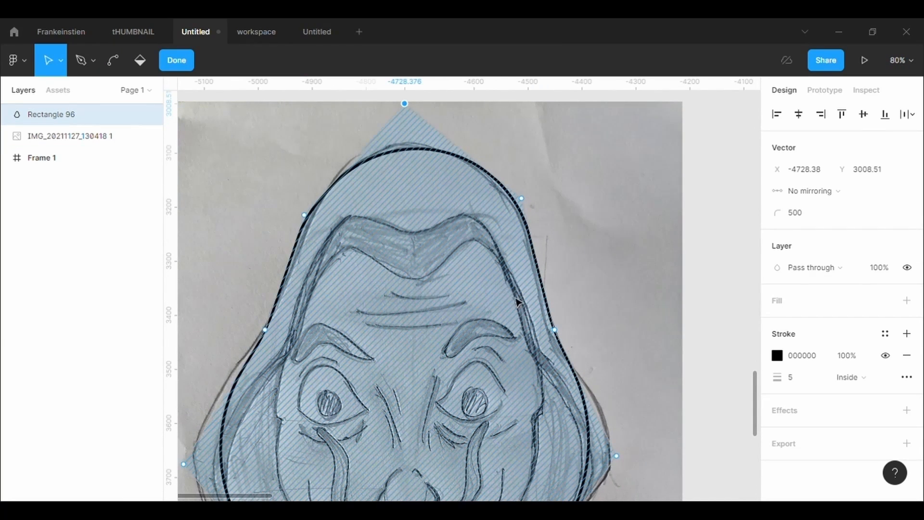
pyautogui.click(568, 311)
pyautogui.click(554, 329)
pyautogui.press('Return')
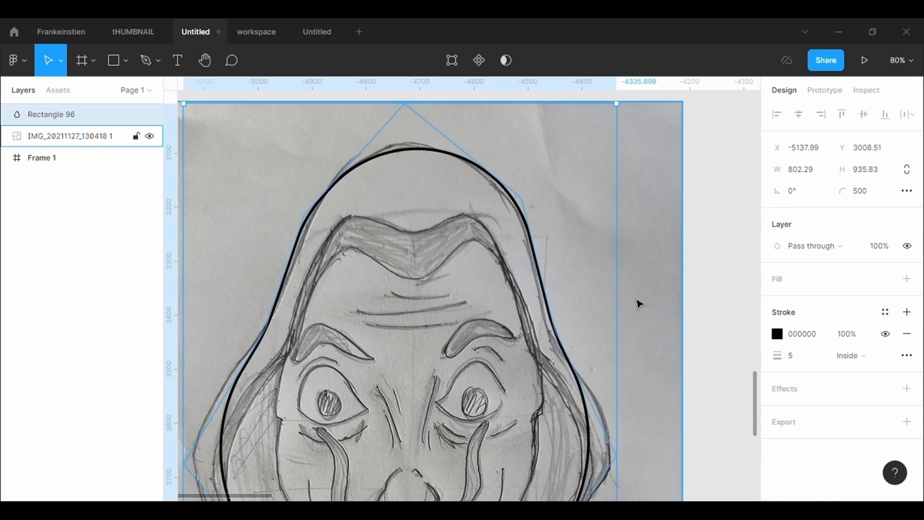
# Set the corner radius to 100 on the two points where the hood narrows beside the eyebrows
pyautogui.click(452, 61)
pyautogui.click(554, 330)
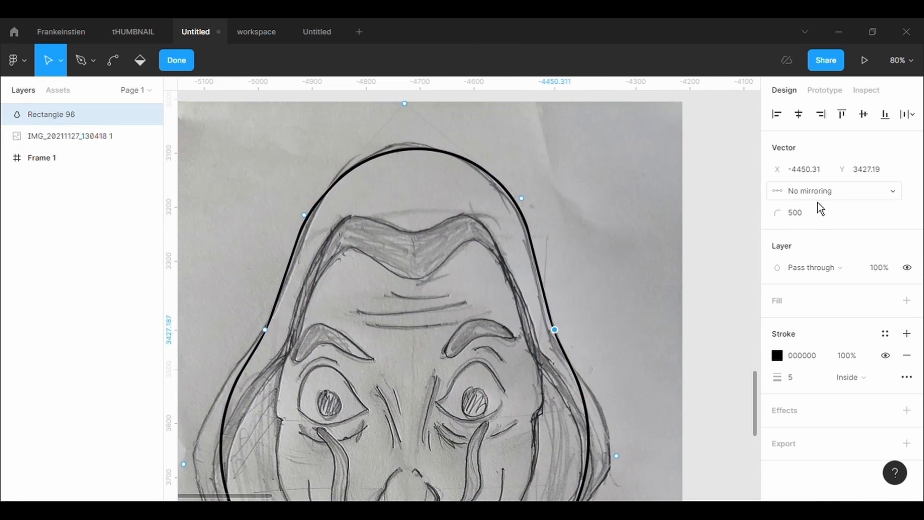
pyautogui.write('500')
pyautogui.press('Return')
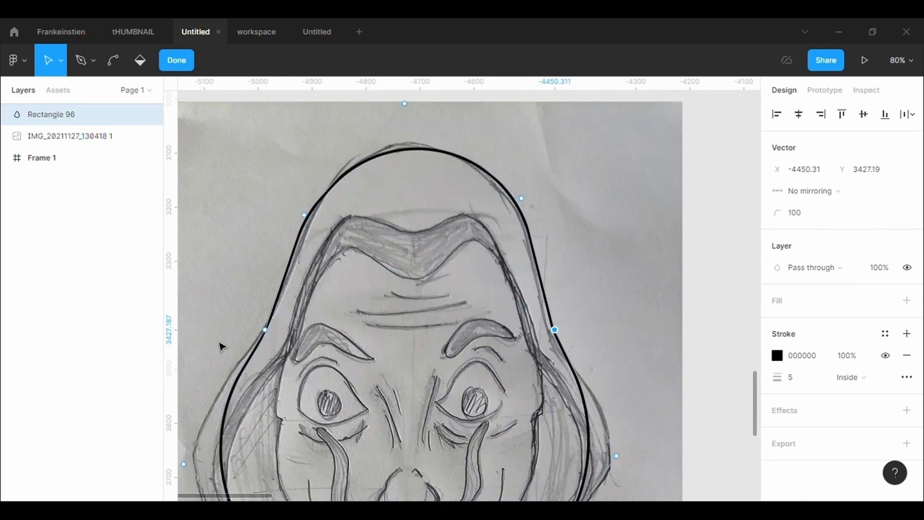
pyautogui.click(265, 330)
pyautogui.click(806, 221)
pyautogui.write('100')
pyautogui.press('Return')
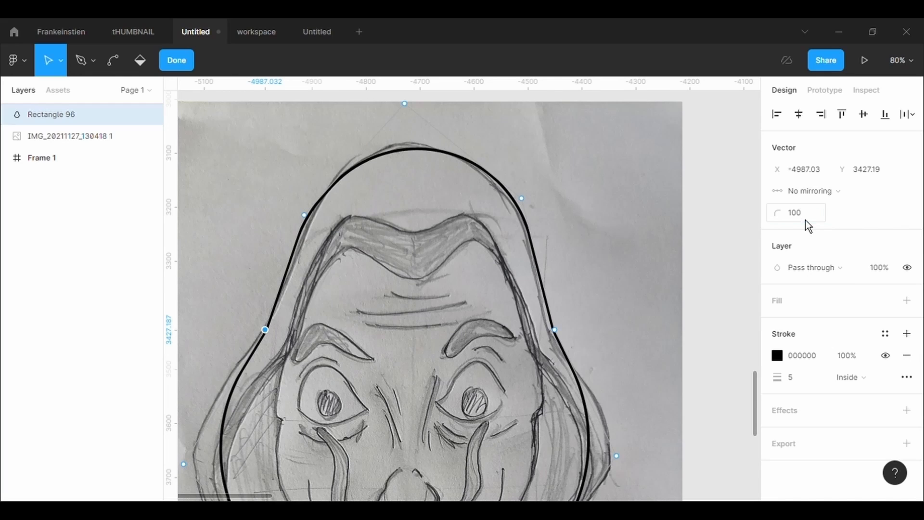
# Set the right cheek point's corner radius to 100 and move the point outward to about X -4313
pyautogui.scroll(-3, 629, 347)
pyautogui.click(617, 345)
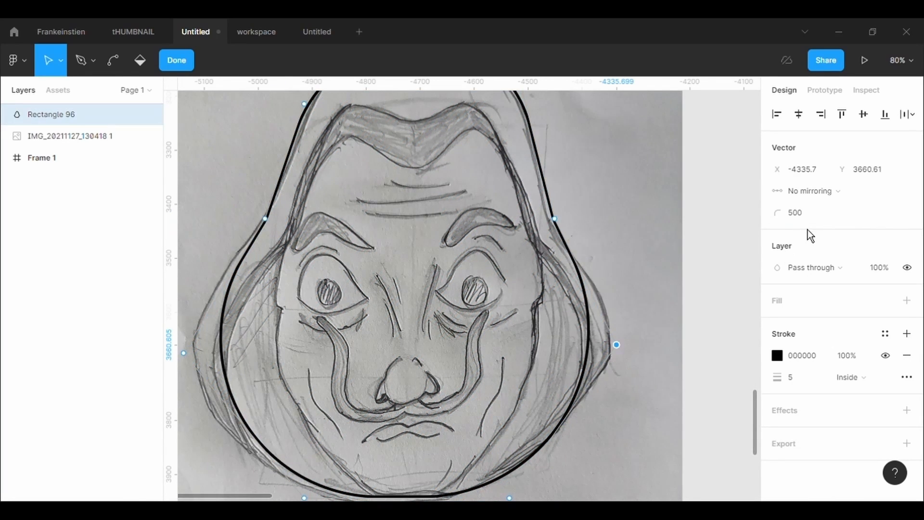
pyautogui.write('100')
pyautogui.press('Return')
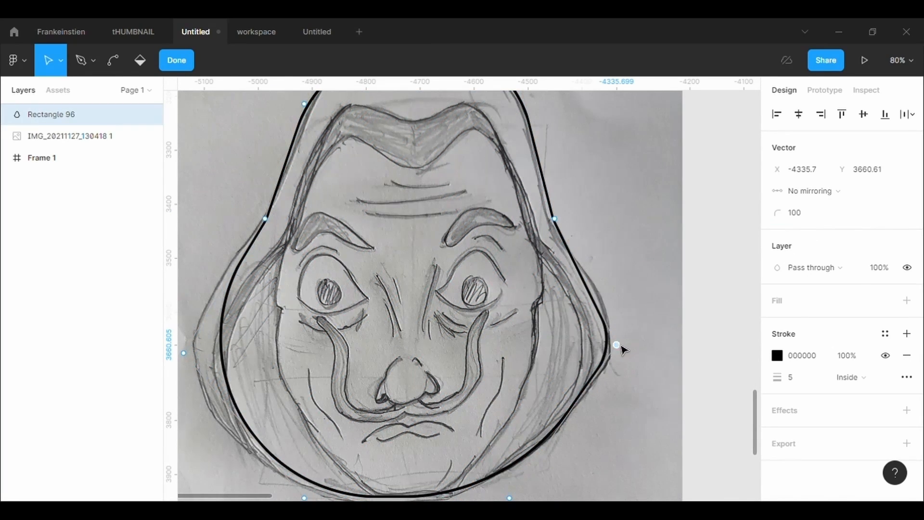
pyautogui.moveTo(617, 346); pyautogui.dragTo(629, 346)
# Shift the right eyebrow-level point inward to about X -4459 and add a point with radius 100 below it, near X -4377, Y 3538
pyautogui.click(550, 219)
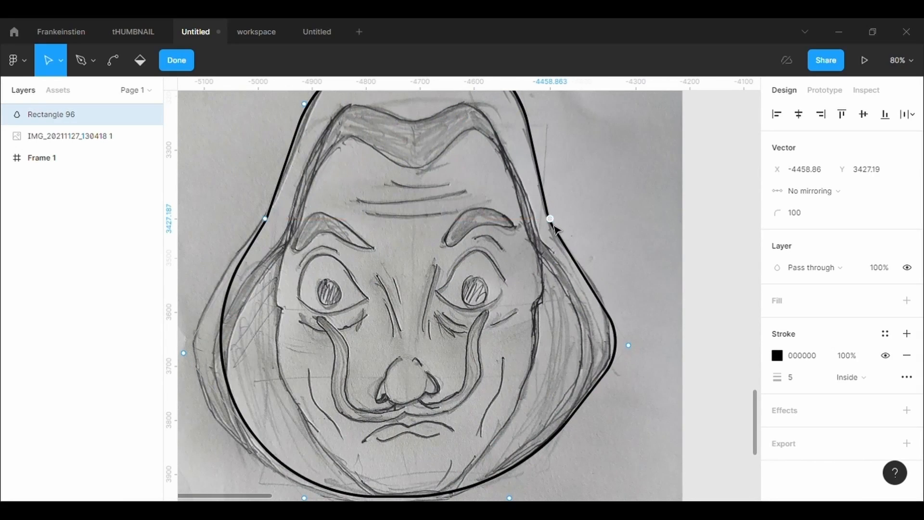
pyautogui.moveTo(590, 282); pyautogui.dragTo(597, 282)
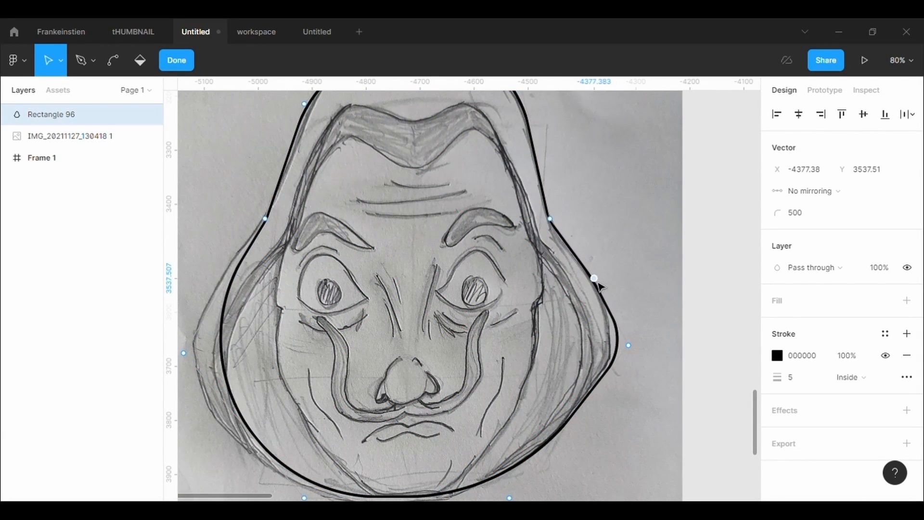
pyautogui.click(819, 218)
pyautogui.write('100')
pyautogui.press('Return')
# Set the corner radius of the hood's outermost right cheek point to 500
pyautogui.click(628, 345)
pyautogui.write('500')
pyautogui.press('Return')
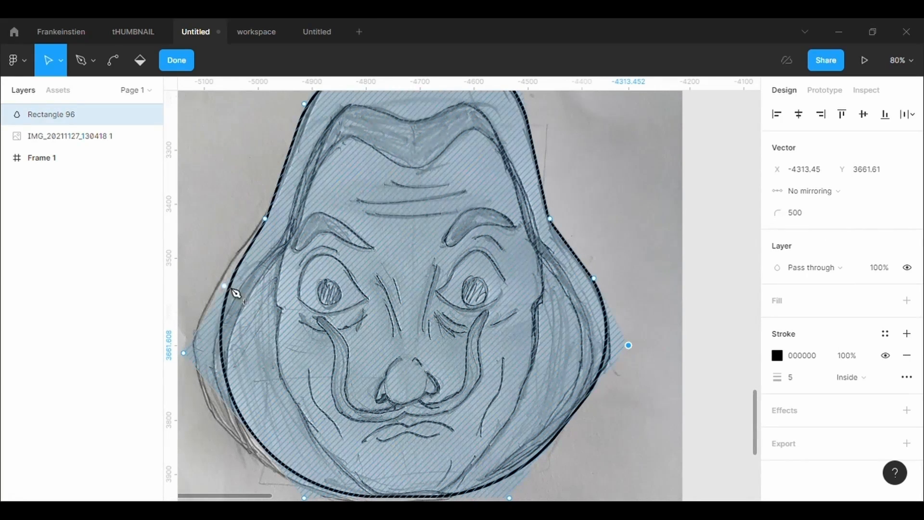
# Add a point on the hood's upper left cheek near X -5083, Y 3552 and pull the outermost left point out to about X -5182
pyautogui.moveTo(232, 291); pyautogui.dragTo(222, 290)
pyautogui.scroll(-1, 203, 342)
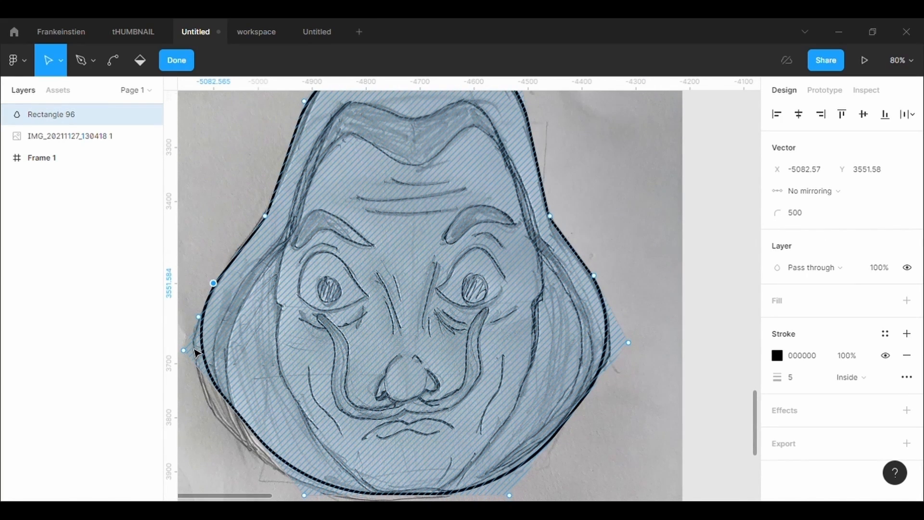
pyautogui.moveTo(190, 355)
pyautogui.mouseDown()
pyautogui.moveTo(182, 378)
pyautogui.moveTo(197, 372)
pyautogui.mouseUp()
# Nudge the hood's outermost right point to about X -4308, Y 3658 and finish editing the outline
pyautogui.click(665, 342)
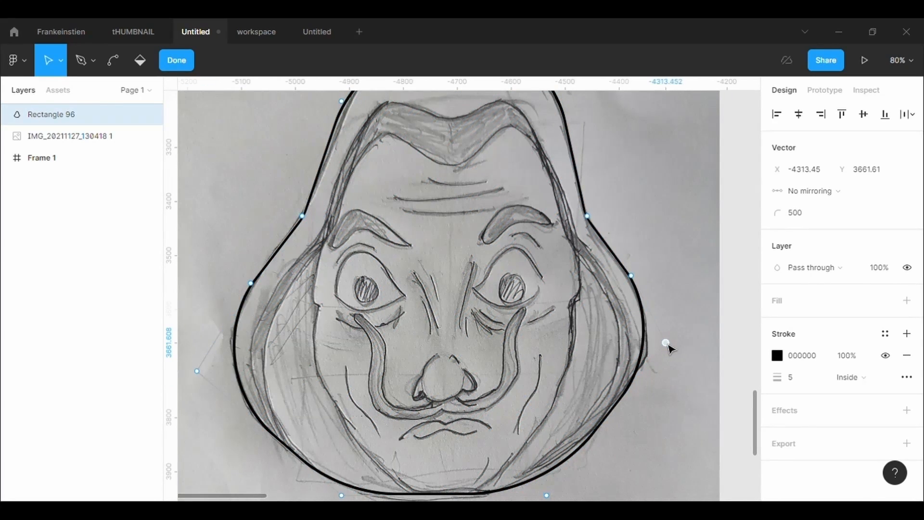
pyautogui.moveTo(667, 344); pyautogui.dragTo(672, 345)
pyautogui.scroll(-5, 670, 346)
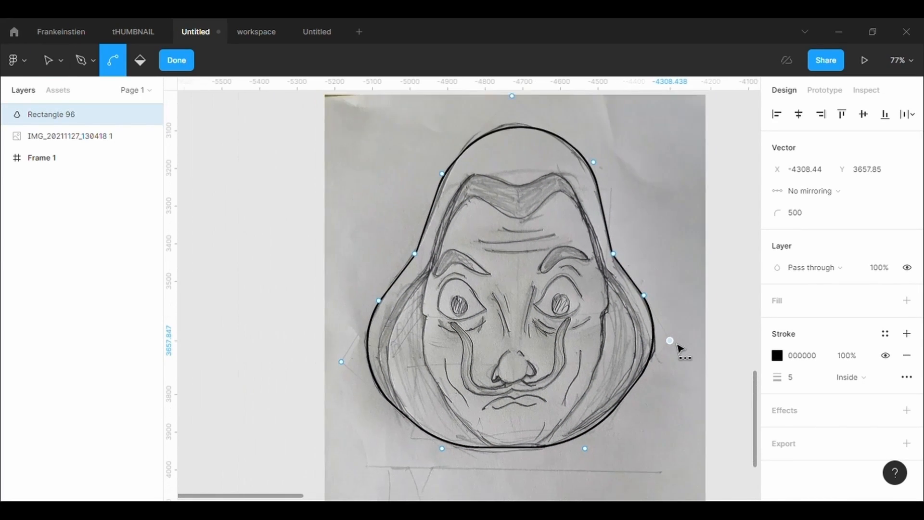
pyautogui.press('Escape')
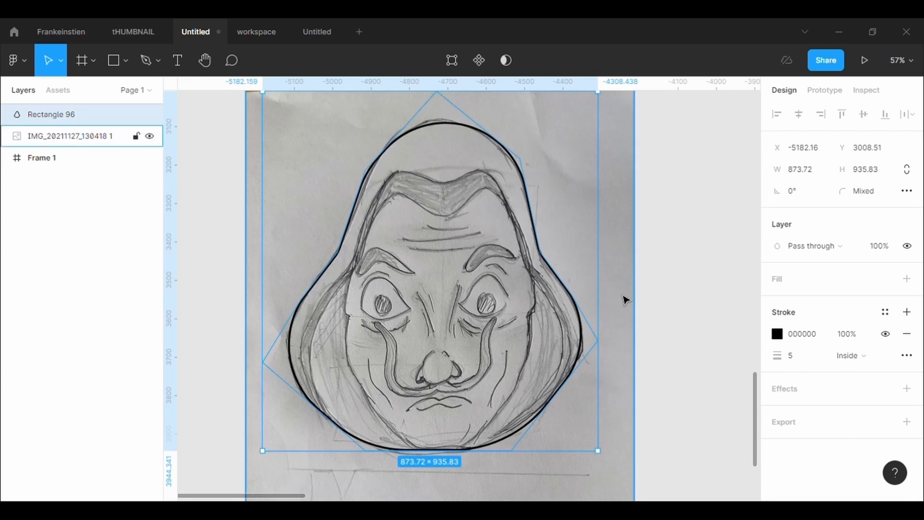
# Duplicate the hood outline, scale the copy to about 744 × 797, and place it inside the original along the inner hood edge
pyautogui.hotkey('ctrl', 'v')
pyautogui.moveTo(599, 453); pyautogui.dragTo(547, 407)
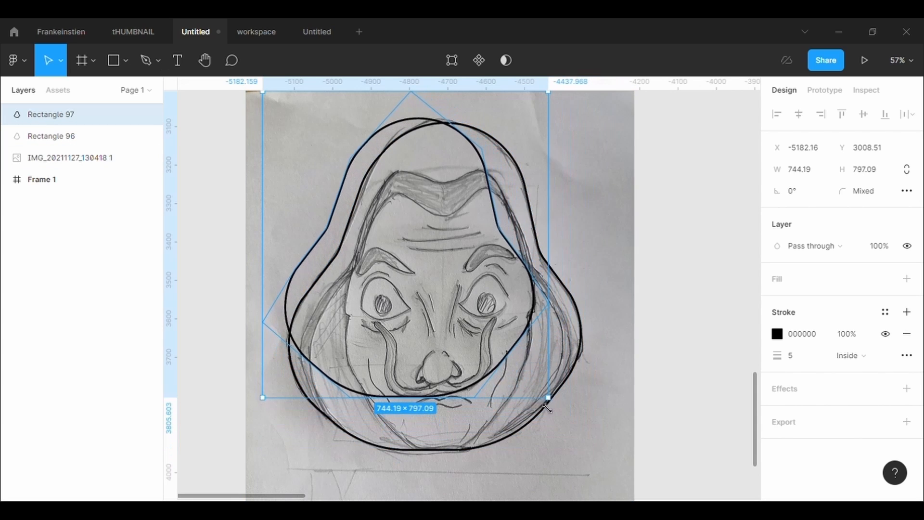
pyautogui.moveTo(463, 228); pyautogui.dragTo(488, 274)
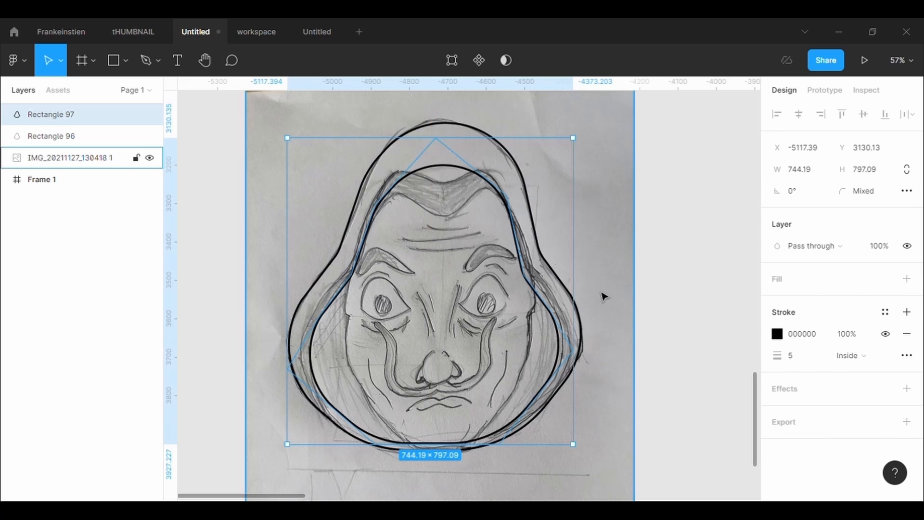
# Pull the inner outline's bottom and cheek points outward to follow the sketched inner hood edge
pyautogui.click(464, 64)
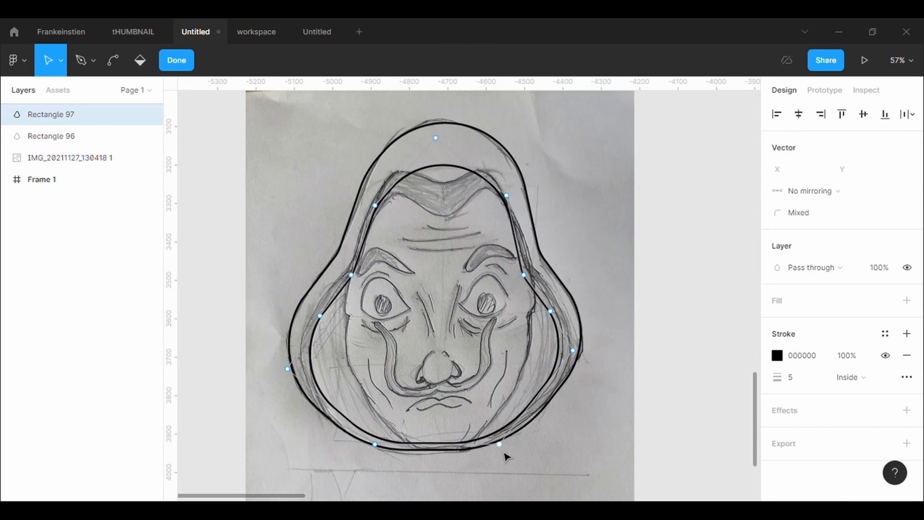
pyautogui.moveTo(501, 445); pyautogui.dragTo(506, 461)
pyautogui.moveTo(579, 356); pyautogui.dragTo(598, 356)
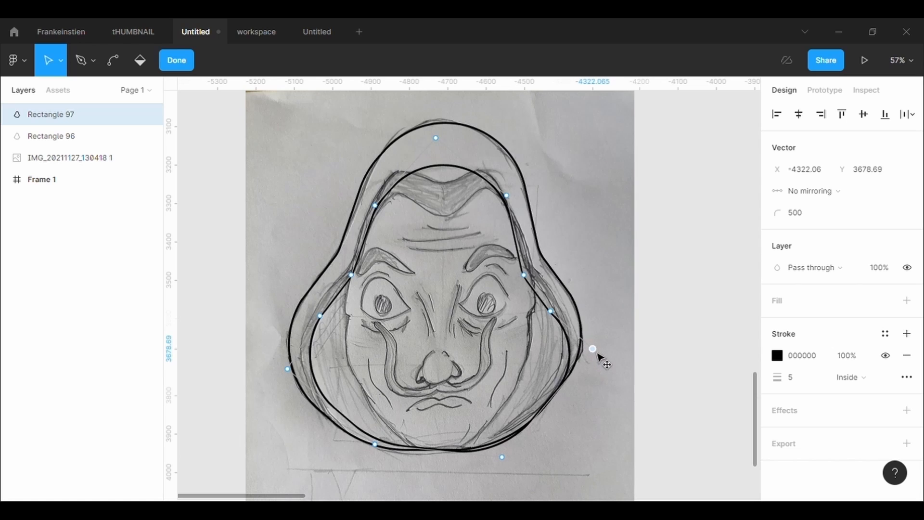
pyautogui.moveTo(379, 448); pyautogui.dragTo(372, 455)
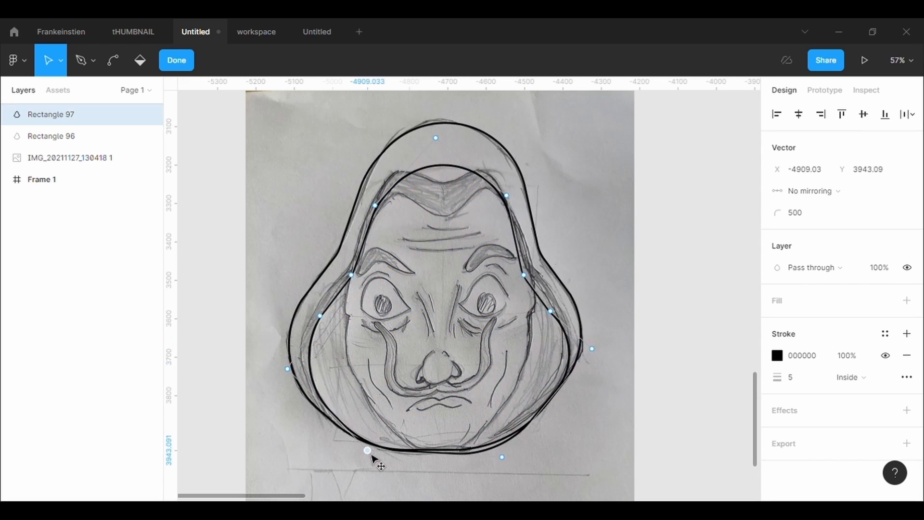
pyautogui.moveTo(291, 376); pyautogui.dragTo(282, 373)
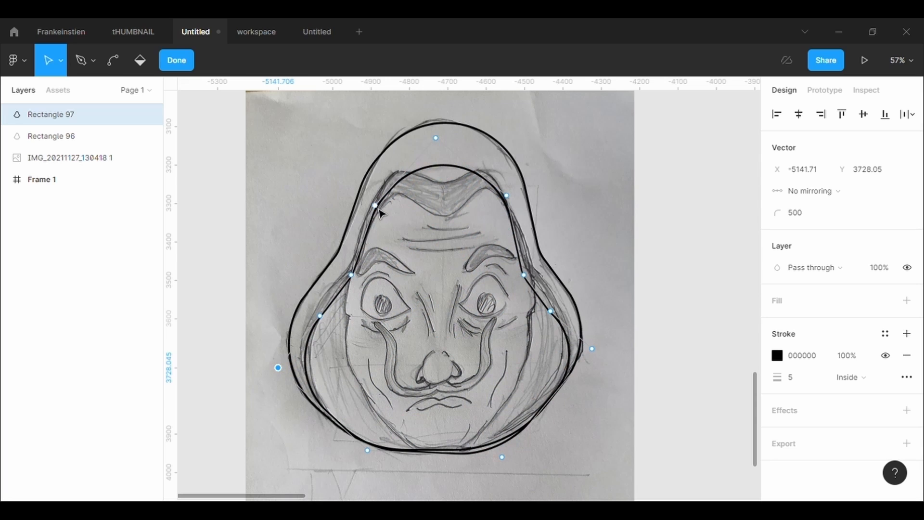
# Adjust the inner outline's forehead and eyebrow-level points on both sides to match the sketched hood opening
pyautogui.moveTo(379, 209); pyautogui.dragTo(378, 204)
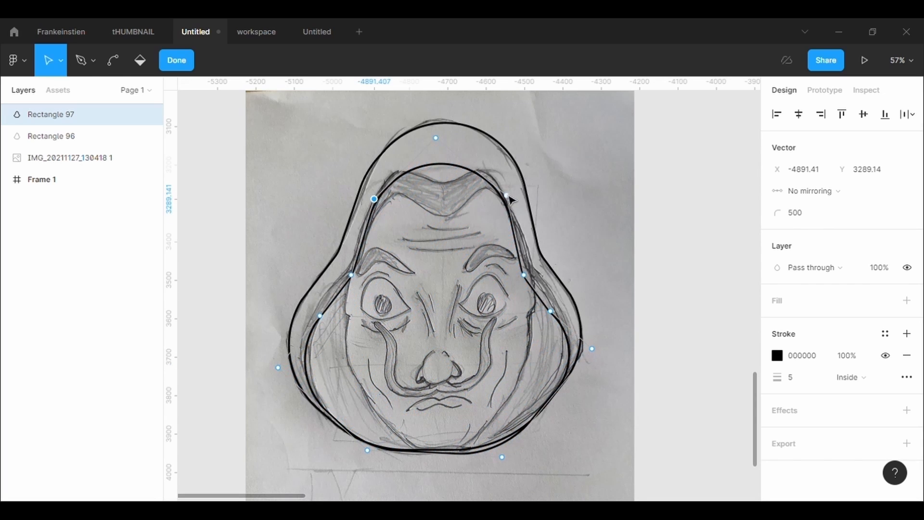
pyautogui.moveTo(510, 198); pyautogui.dragTo(518, 201)
pyautogui.moveTo(527, 278); pyautogui.dragTo(536, 274)
pyautogui.moveTo(356, 280); pyautogui.dragTo(359, 271)
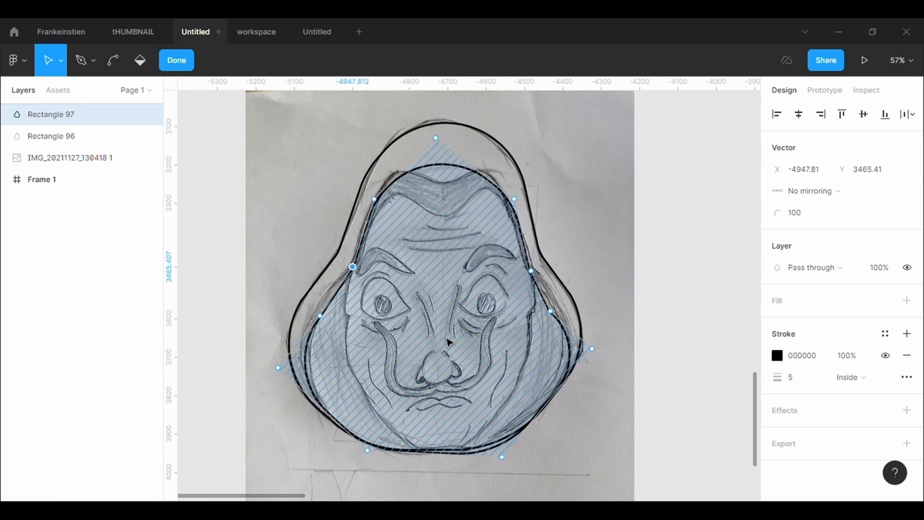
# Reshape the top of the inner outline into two peaks with a central dip, following the sketched hairline
pyautogui.scroll(-1, 447, 342)
pyautogui.moveTo(436, 143); pyautogui.dragTo(398, 177)
pyautogui.moveTo(456, 190); pyautogui.dragTo(489, 177)
pyautogui.moveTo(444, 223); pyautogui.dragTo(507, 196)
pyautogui.moveTo(397, 173); pyautogui.dragTo(399, 165)
pyautogui.click(376, 200)
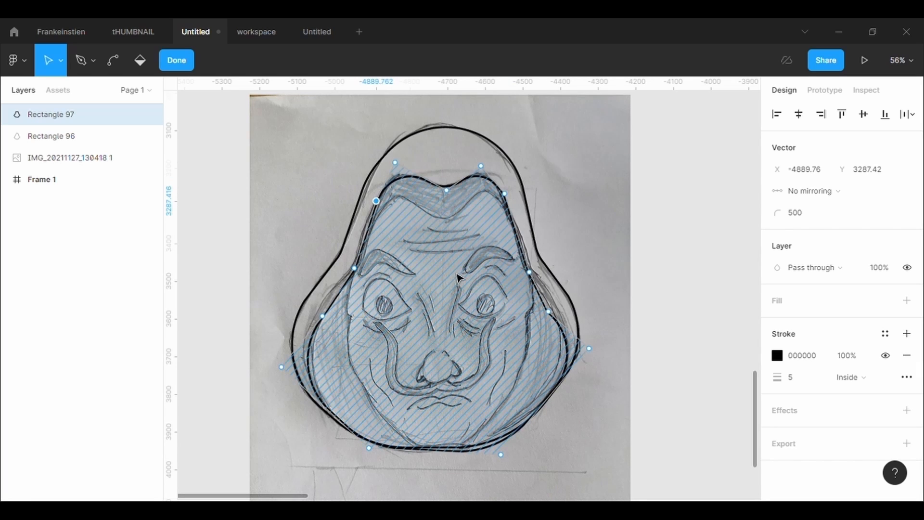
# Move the inner outline's bottom right point to about X -4560, Y 3943, level with the bottom left point
pyautogui.scroll(3, 457, 274)
pyautogui.scroll(-3, 457, 274)
pyautogui.scroll(2, 457, 274)
pyautogui.press('Return')
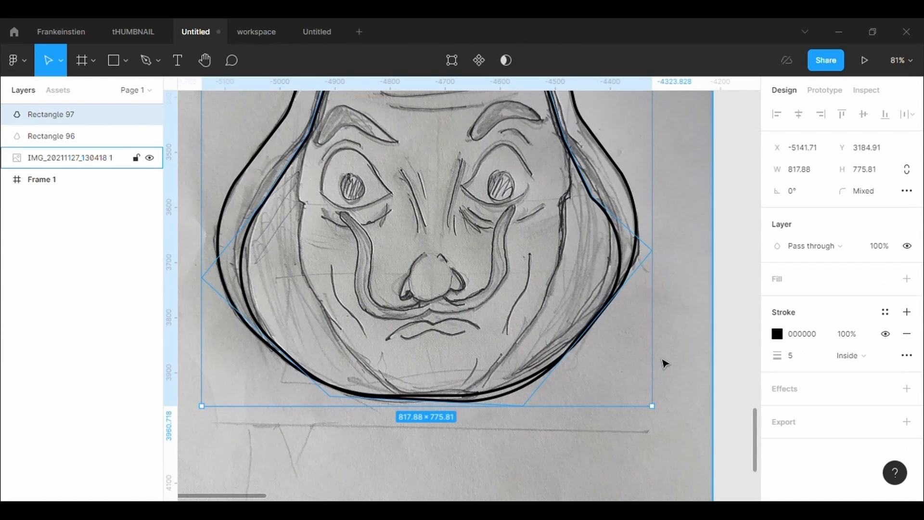
pyautogui.press('Return')
pyautogui.click(525, 401)
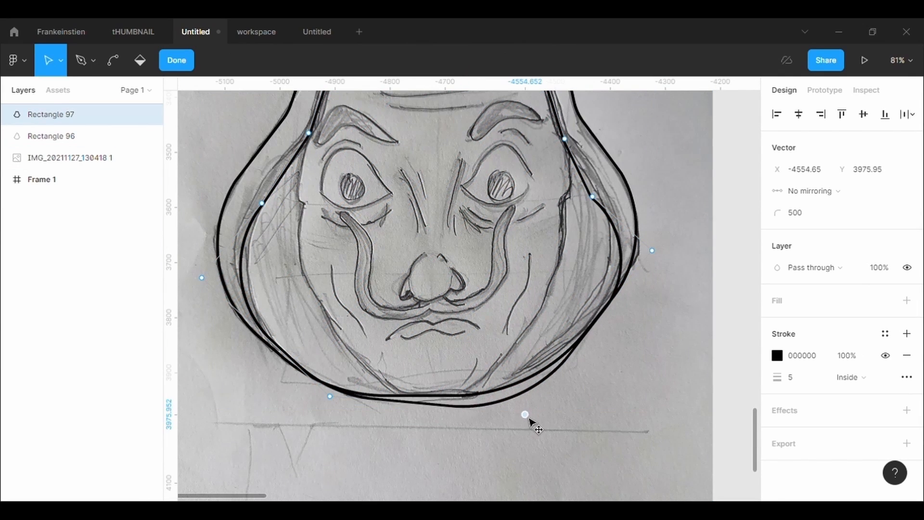
pyautogui.moveTo(526, 401); pyautogui.dragTo(522, 396)
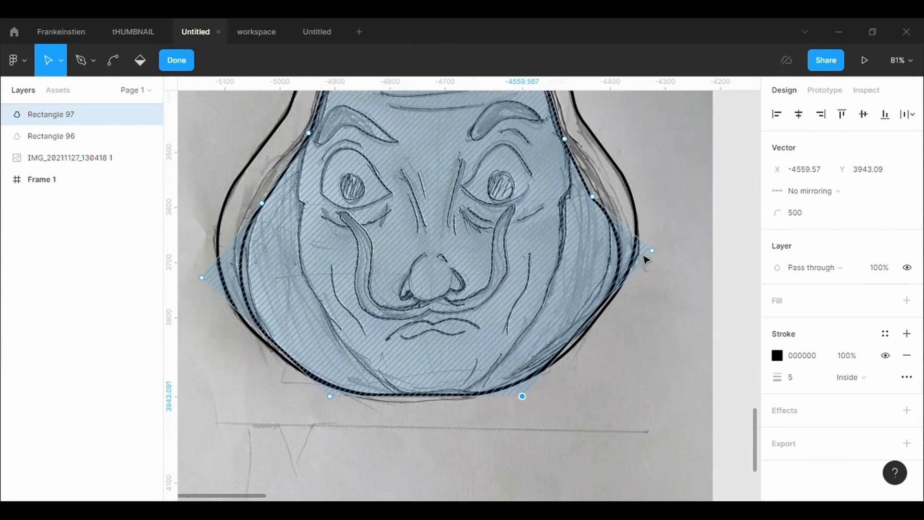
# Add a point on the inner outline's lower right edge at about X -4432, Y 3822
pyautogui.moveTo(596, 330); pyautogui.dragTo(597, 337)
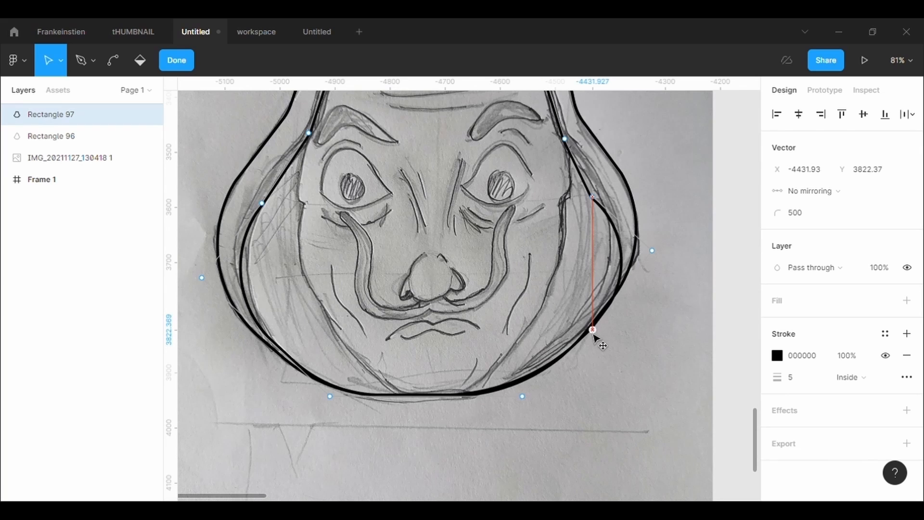
pyautogui.hotkey('ctrl', 'a')
pyautogui.click(626, 339)
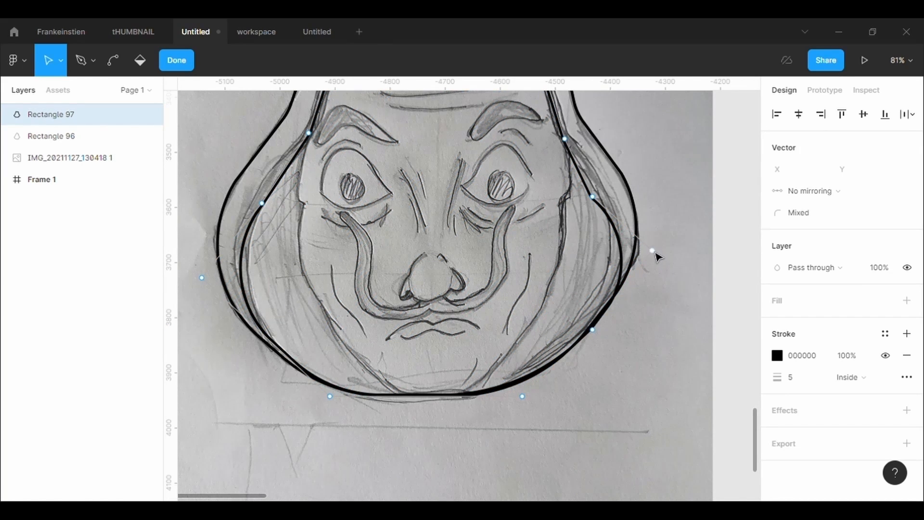
# Fine-tune the inner outline: right cheek point to about Y 3664, bottom left point to about X -4915, left cheek point to about X -5110
pyautogui.moveTo(655, 254); pyautogui.dragTo(655, 248)
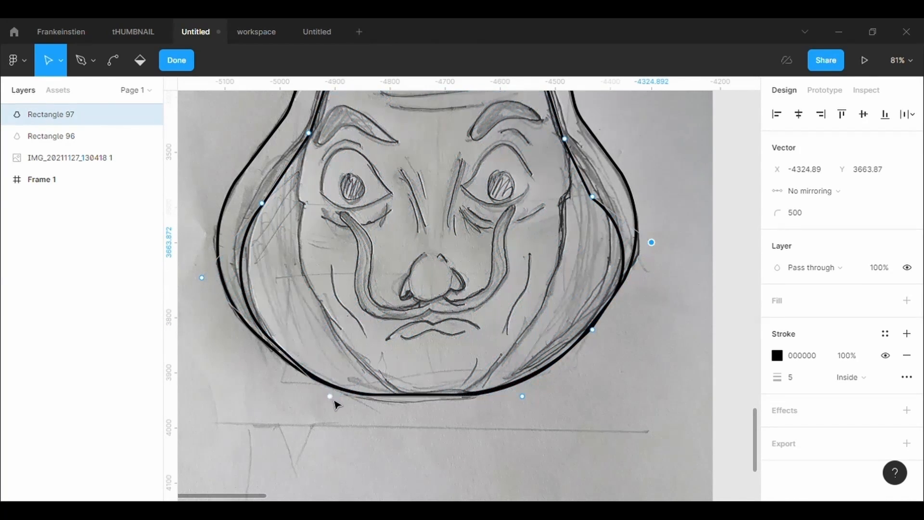
pyautogui.moveTo(333, 398); pyautogui.dragTo(327, 400)
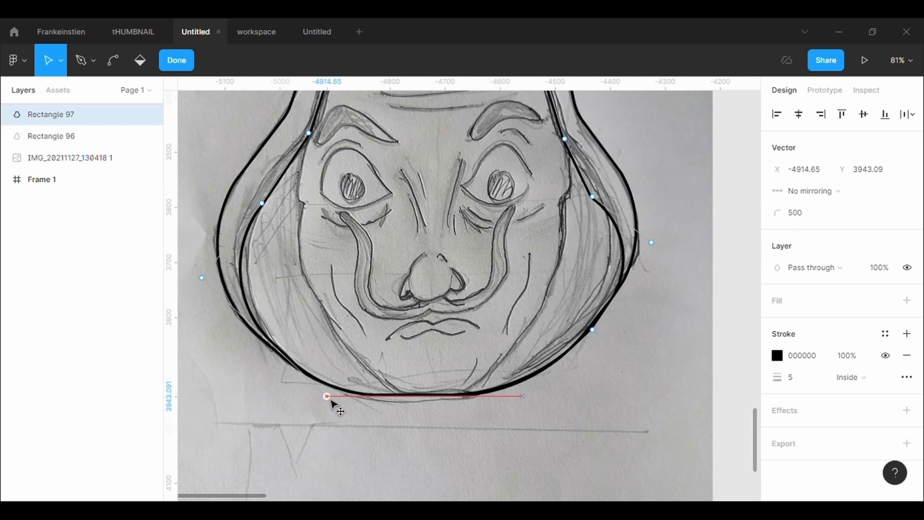
pyautogui.moveTo(203, 277); pyautogui.dragTo(223, 284)
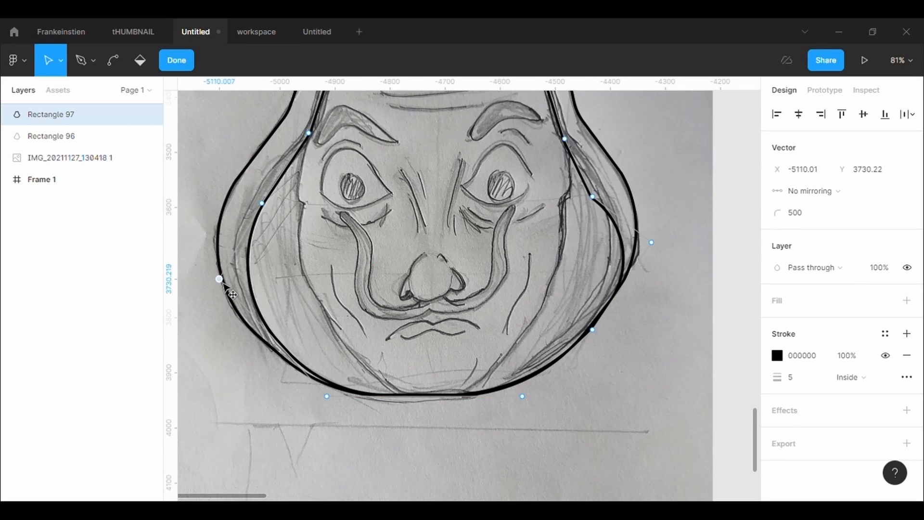
# Move the inner outline's bottom left point to about X -4931, Y 3943, level with the bottom right point
pyautogui.moveTo(330, 401); pyautogui.dragTo(322, 400)
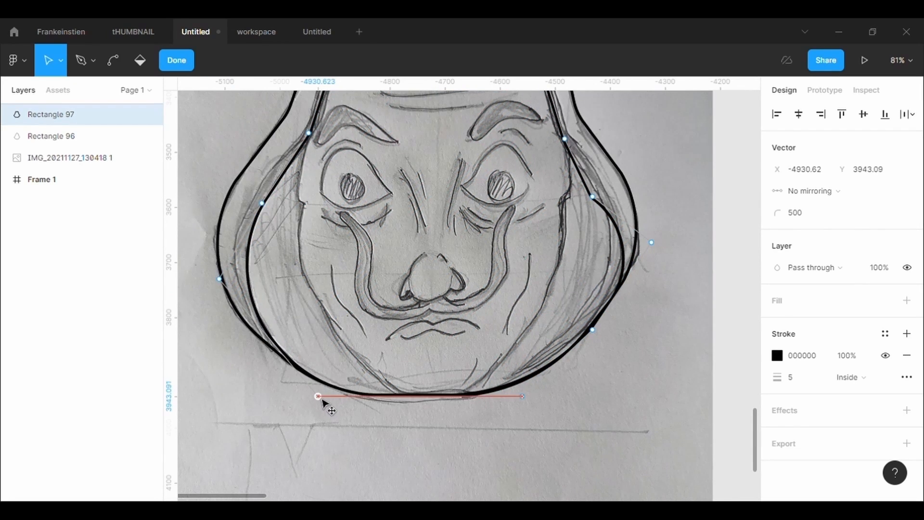
pyautogui.press('Escape')
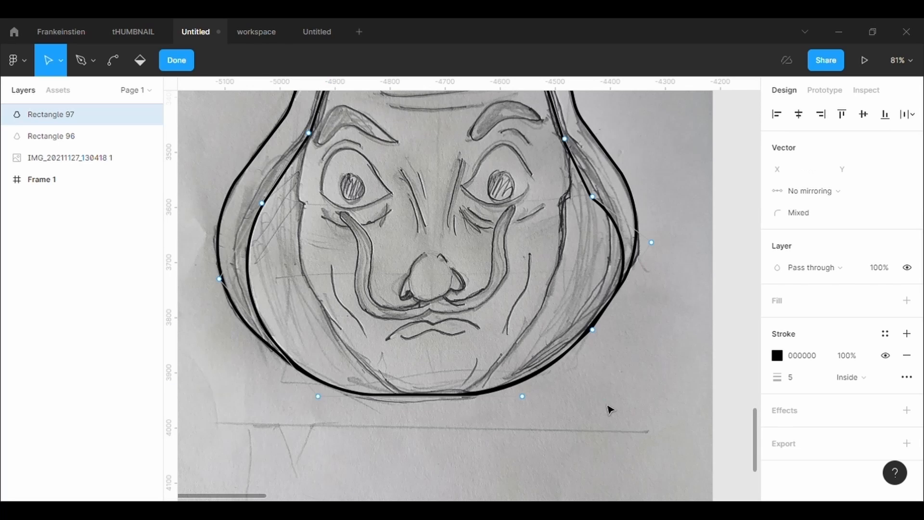
pyautogui.press('Escape')
pyautogui.click(613, 406)
pyautogui.click(607, 212)
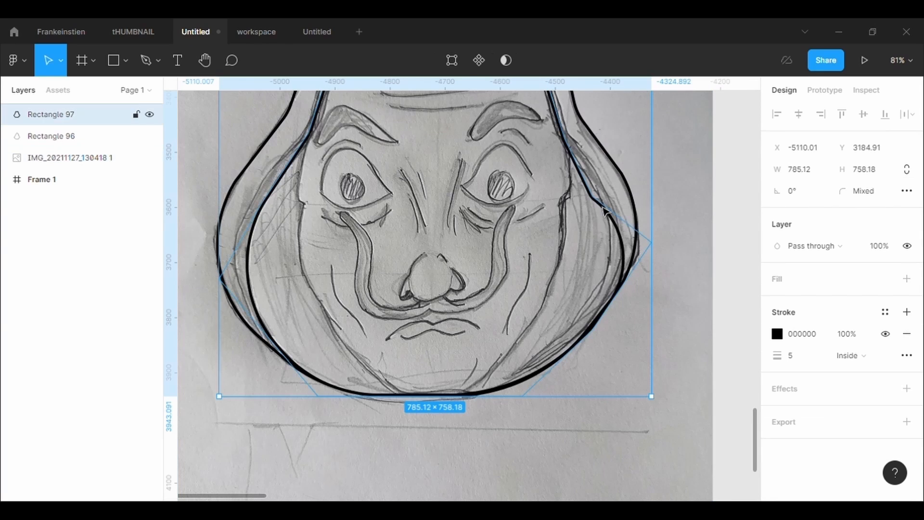
# Set the corner radius of the inner outline's point just above the right cheek to 500
pyautogui.click(452, 60)
pyautogui.click(592, 197)
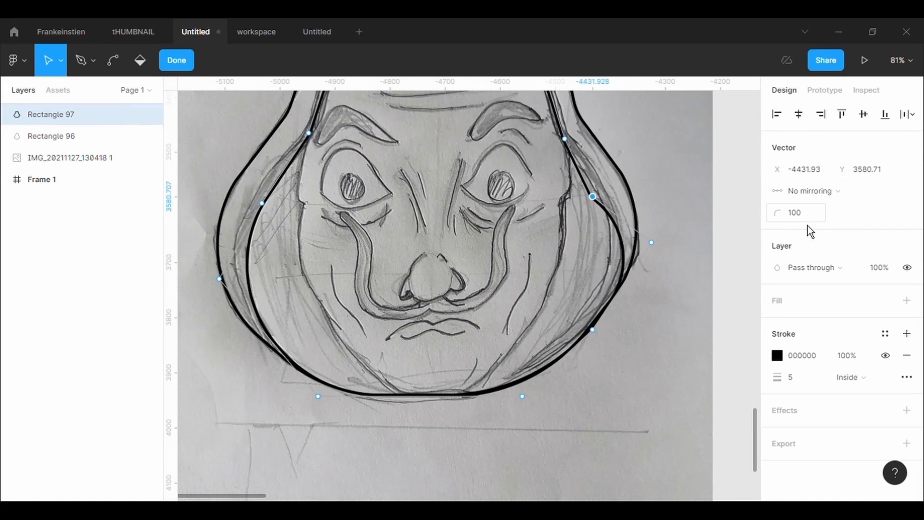
pyautogui.write('500')
pyautogui.press('Return')
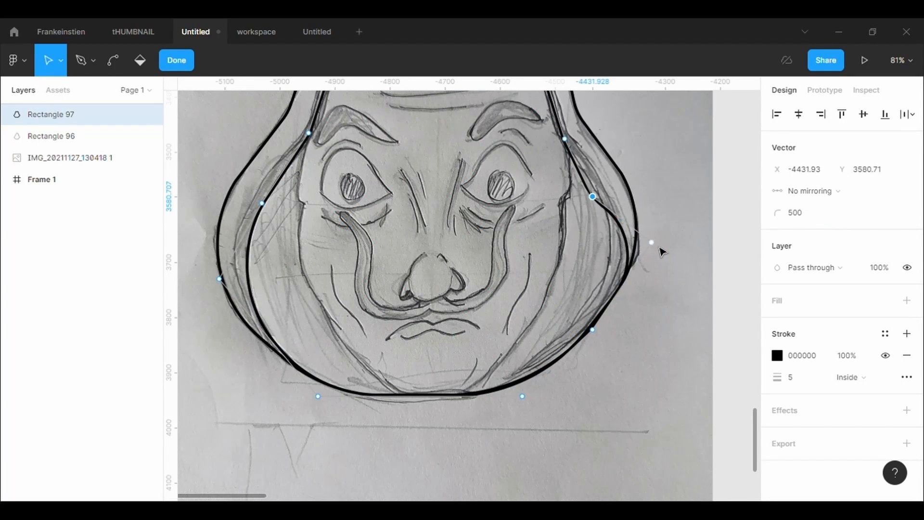
# Move the inner outline's outermost right cheek point inward to about X -4369 and finish editing the shape
pyautogui.moveTo(652, 248); pyautogui.dragTo(630, 265)
pyautogui.hotkey('ctrl', 'z')
pyautogui.click(592, 197)
pyautogui.press('Escape')
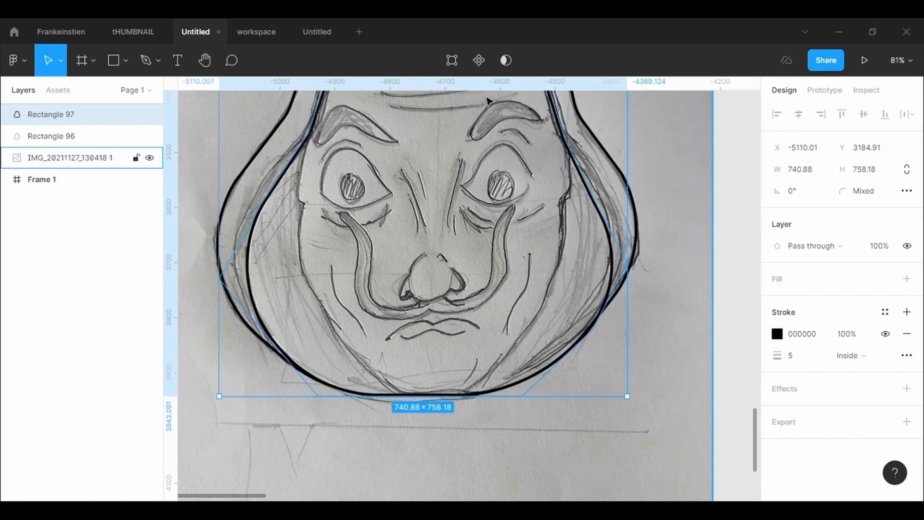
# Move the inner outline's point above the right cheek to about X -4418, Y 3593, level with its left counterpart
pyautogui.click(452, 60)
pyautogui.moveTo(593, 198); pyautogui.dragTo(605, 206)
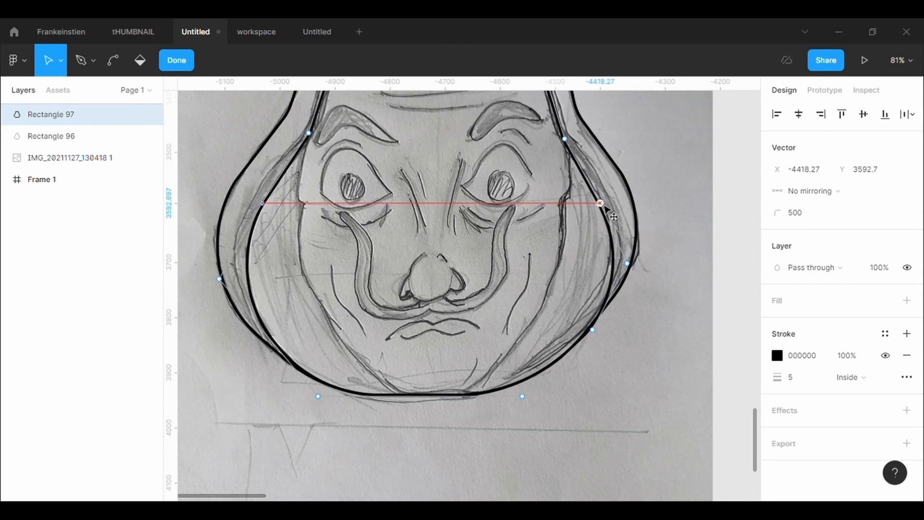
pyautogui.click(653, 384)
pyautogui.scroll(-3, 653, 383)
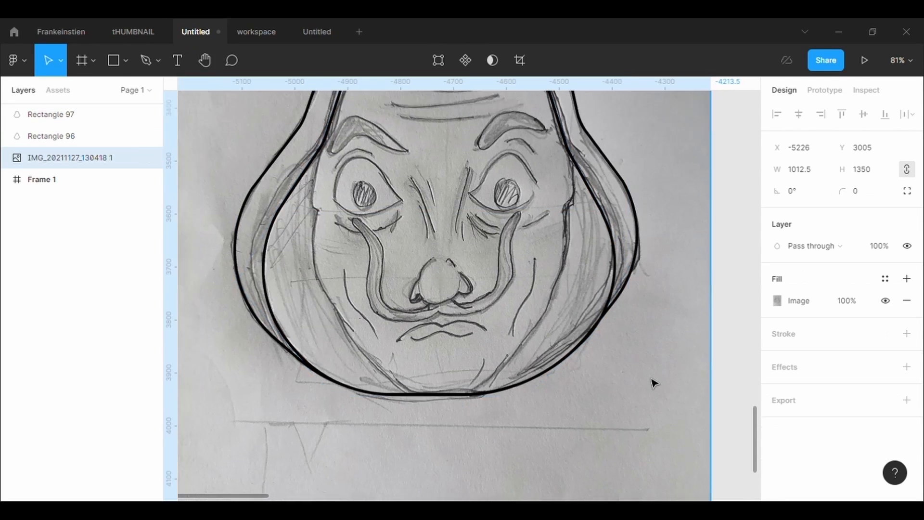
pyautogui.scroll(2, 653, 384)
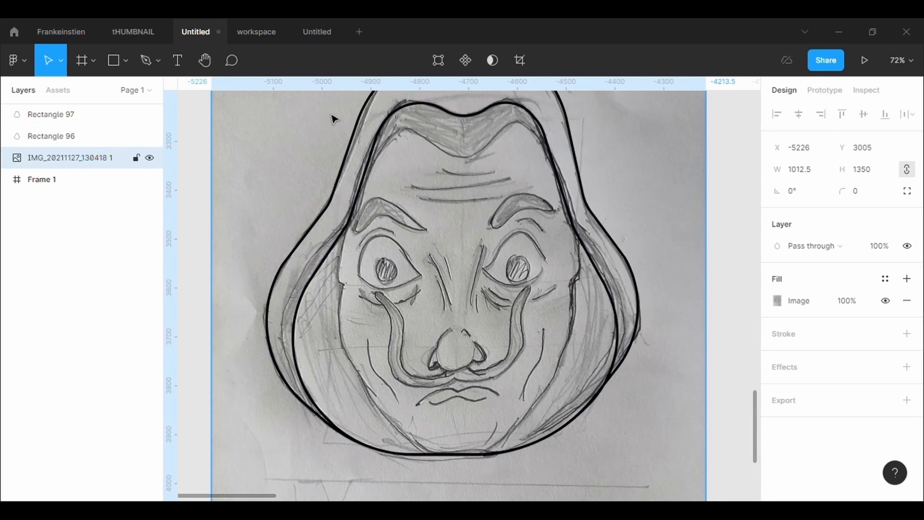
# Nudge the whole inner outline slightly to about X -5116, Y 3186
pyautogui.click(115, 61)
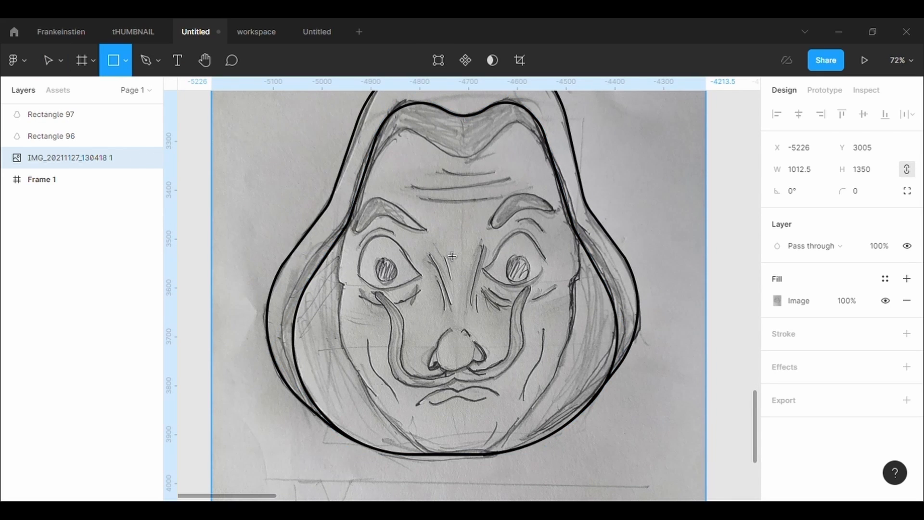
pyautogui.press('v')
pyautogui.click(392, 129)
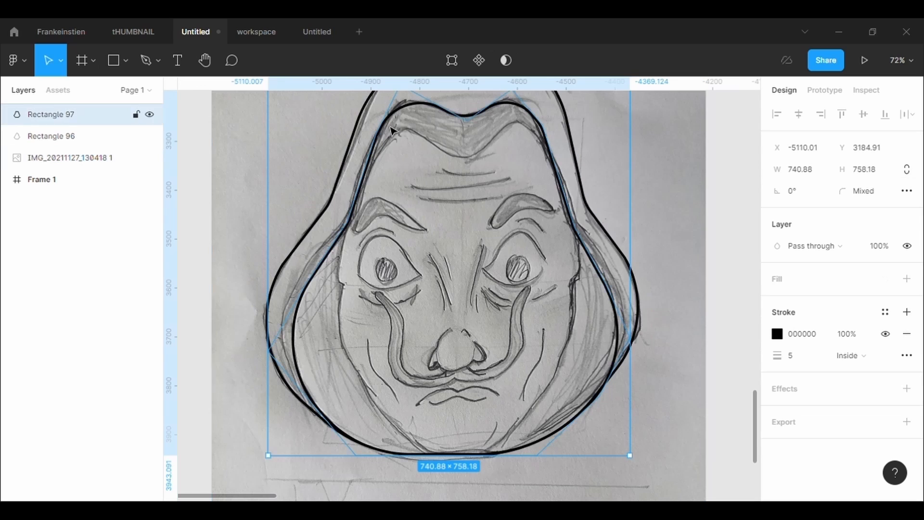
pyautogui.scroll(1, 393, 130)
pyautogui.click(406, 198)
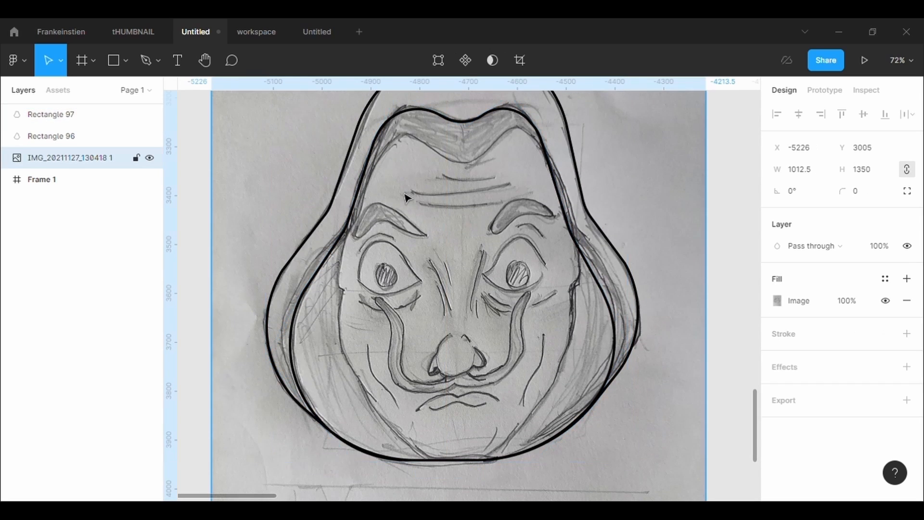
# Rename the inner outline as Cape 1 and the outer hood outline as Cape 2
pyautogui.click(353, 225)
pyautogui.hotkey('ctrl', 'r')
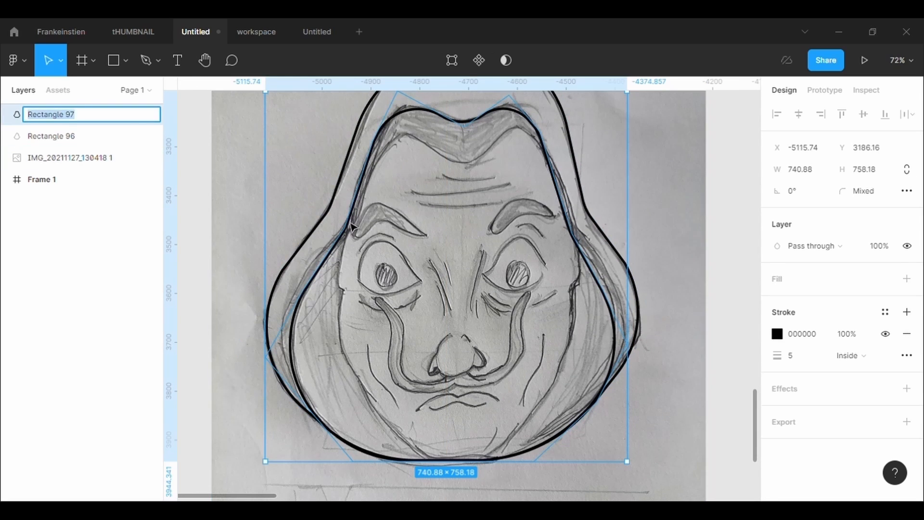
pyautogui.write('Cape 1')
pyautogui.press('Return')
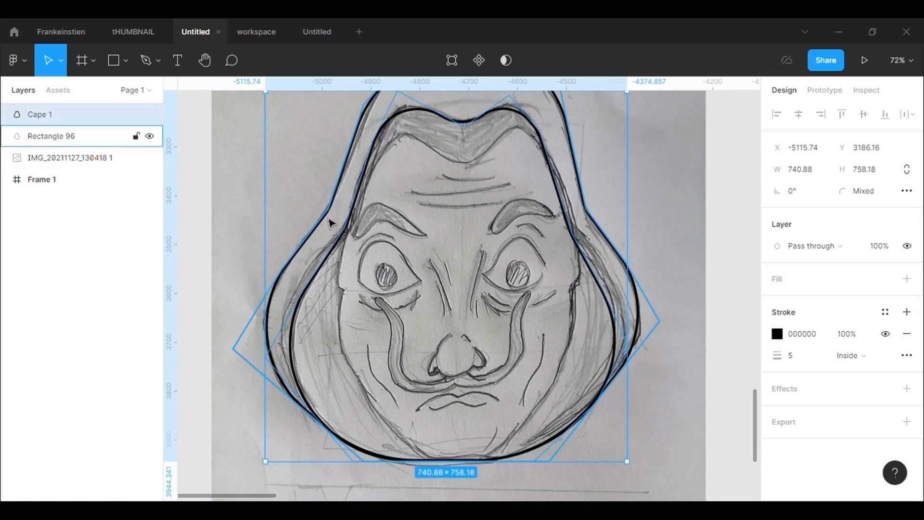
pyautogui.click(330, 224)
pyautogui.hotkey('ctrl', 'r')
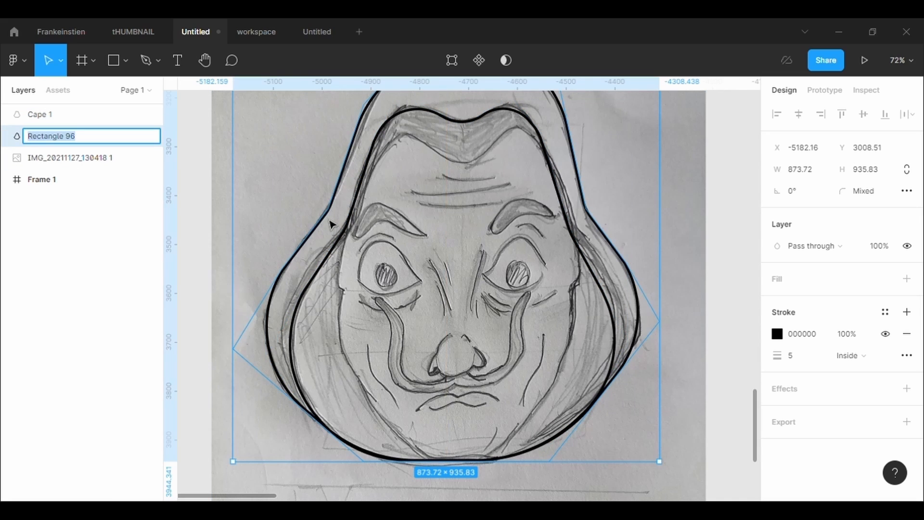
pyautogui.press('Return')
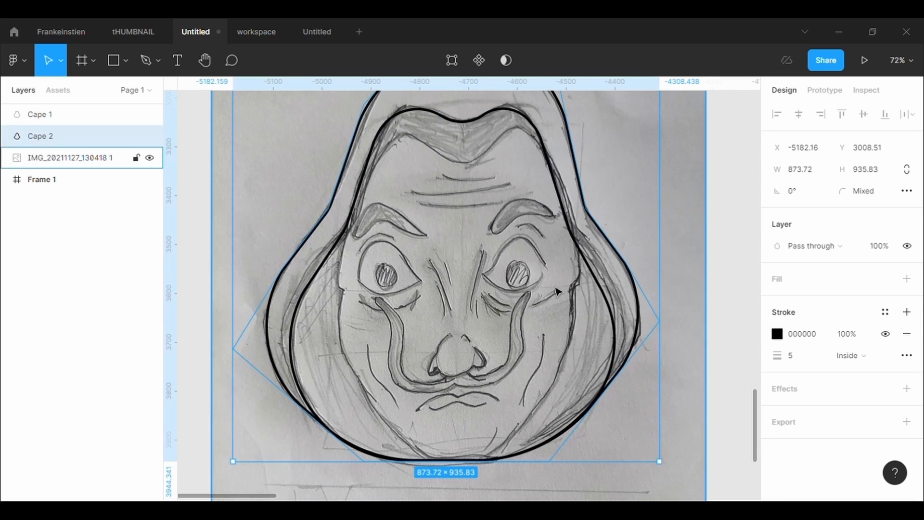
pyautogui.click(683, 276)
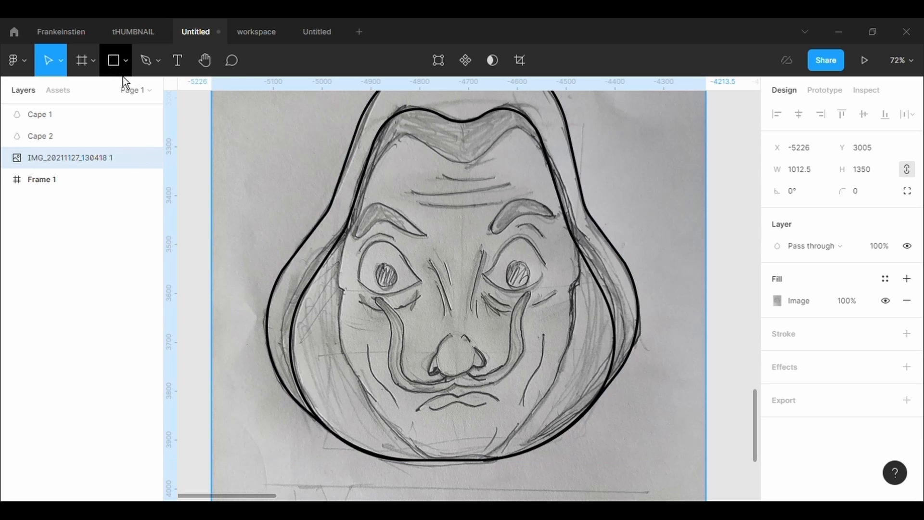
# Draw a rectangle about 367 × 529 over the face, with no fill and a black inside stroke of 5
pyautogui.click(113, 60)
pyautogui.moveTo(368, 160)
pyautogui.mouseDown()
pyautogui.moveTo(490, 319)
pyautogui.moveTo(548, 420)
pyautogui.mouseUp()
pyautogui.click(907, 300)
pyautogui.click(907, 312)
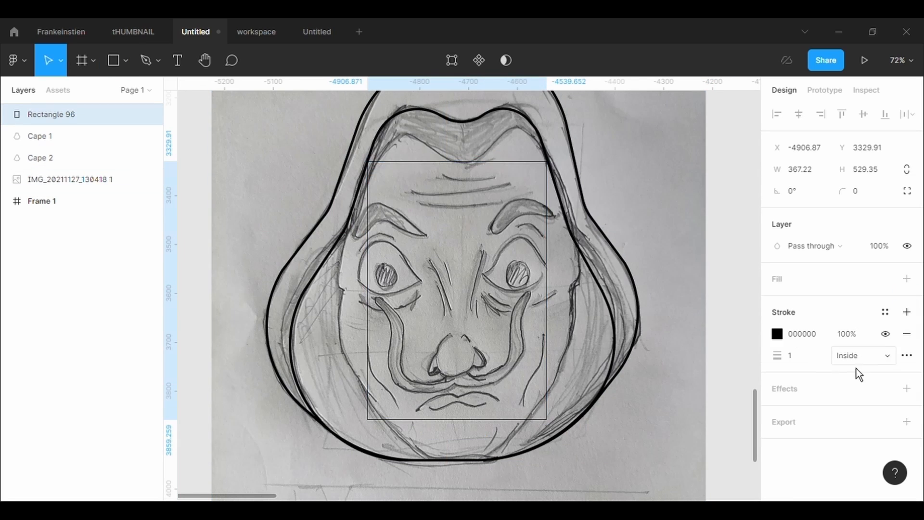
pyautogui.click(819, 364)
pyautogui.write('5')
pyautogui.press('Return')
# Reshape the rectangle's top edge into two hairline peaks at about X -4598, Y 3262 and X -4825, Y 3269, with a central dip
pyautogui.doubleClick(474, 202)
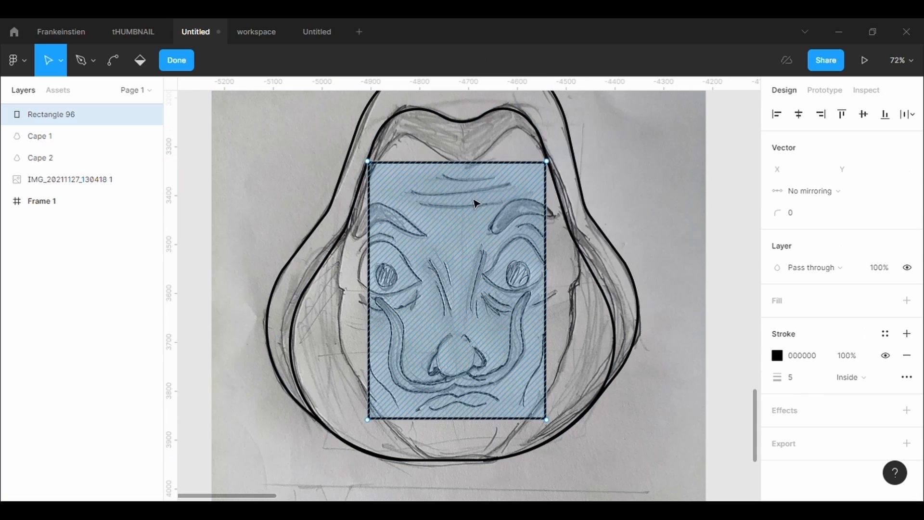
pyautogui.click(463, 162)
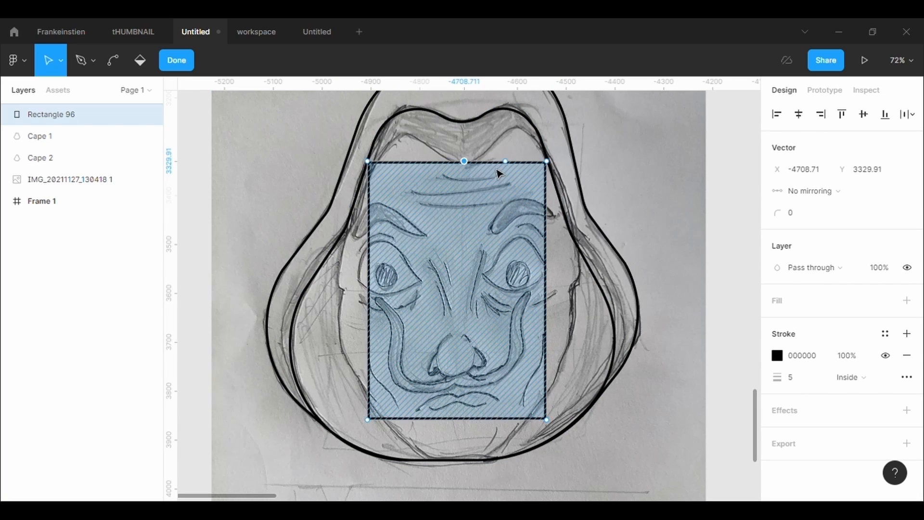
pyautogui.click(505, 162)
pyautogui.moveTo(505, 162); pyautogui.dragTo(517, 129)
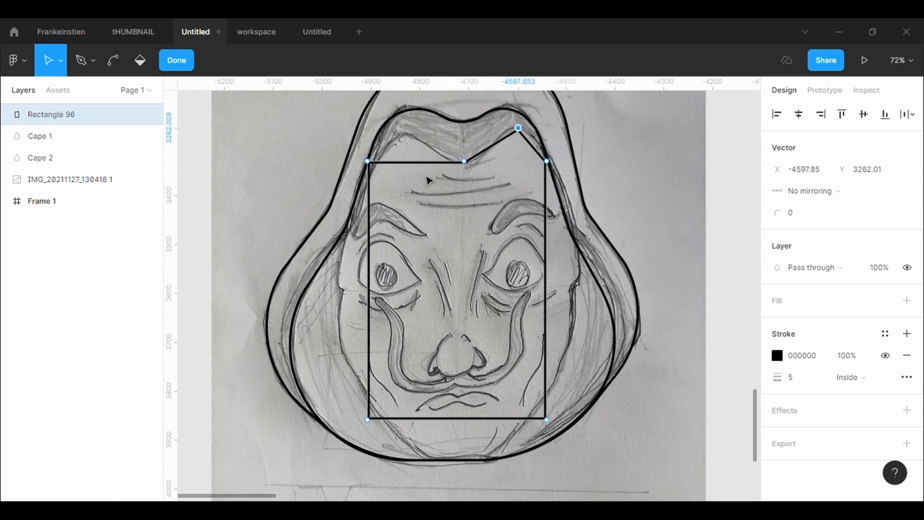
pyautogui.click(416, 162)
pyautogui.moveTo(415, 162); pyautogui.dragTo(407, 131)
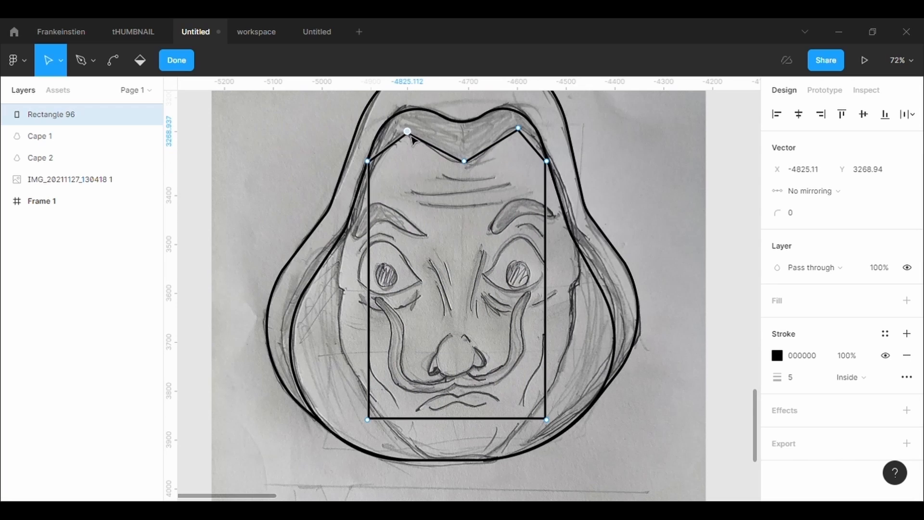
# Add two points on each side of the face outline, at about Y 3563 and Y 3604, following the notches beside the eyes
pyautogui.moveTo(551, 293); pyautogui.dragTo(590, 278)
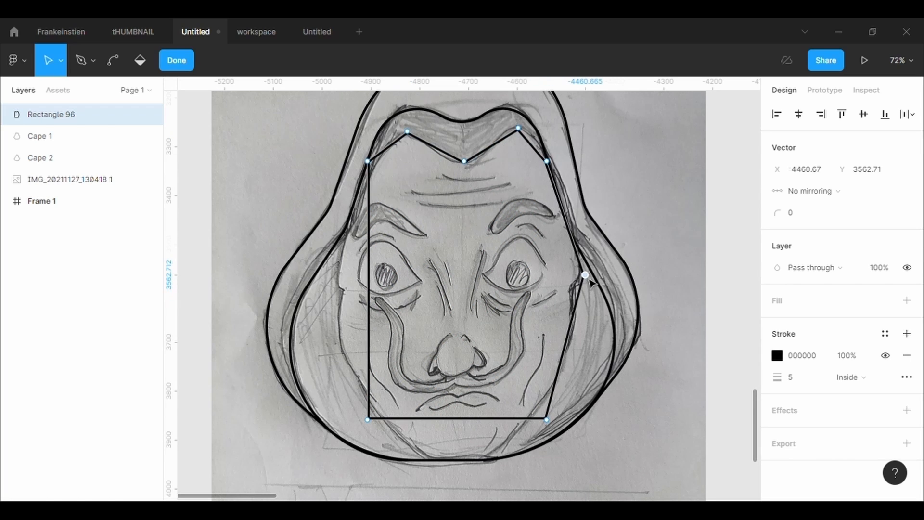
pyautogui.moveTo(369, 295); pyautogui.dragTo(343, 279)
pyautogui.moveTo(359, 356); pyautogui.dragTo(346, 298)
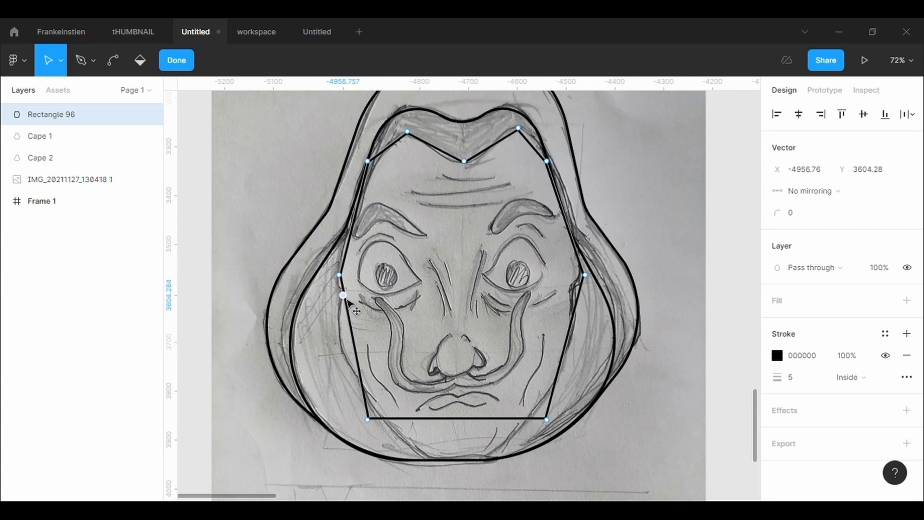
pyautogui.moveTo(568, 348); pyautogui.dragTo(576, 300)
# Add a cheek point on each side of the face outline at about Y 3704, fitted to the sketched cheeks
pyautogui.moveTo(562, 343); pyautogui.dragTo(572, 343)
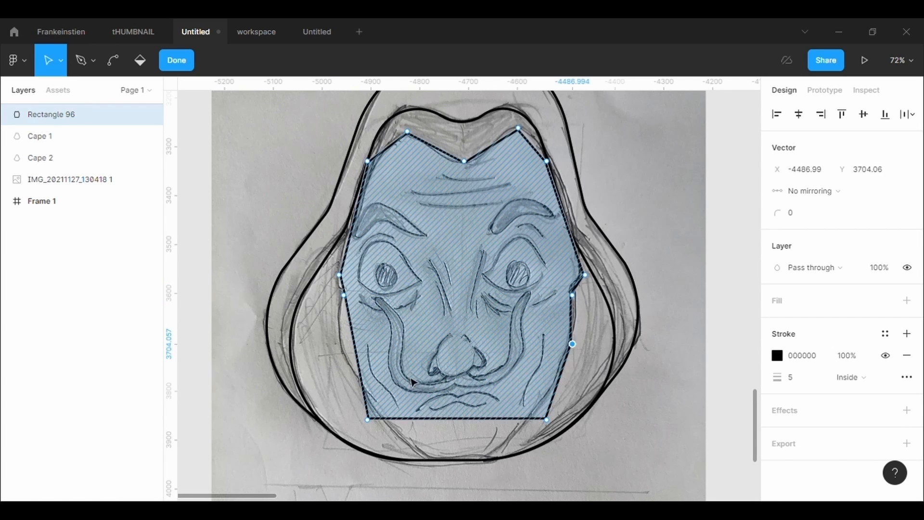
pyautogui.click(355, 357)
pyautogui.moveTo(359, 366); pyautogui.dragTo(343, 353)
# Pull both bottom corners of the face outline inward and down to the chin, at about Y 3948
pyautogui.click(372, 423)
pyautogui.moveTo(373, 425); pyautogui.dragTo(430, 467)
pyautogui.moveTo(548, 425); pyautogui.dragTo(500, 468)
# Set the corner radius of all the face outline's points to 500
pyautogui.click(507, 347)
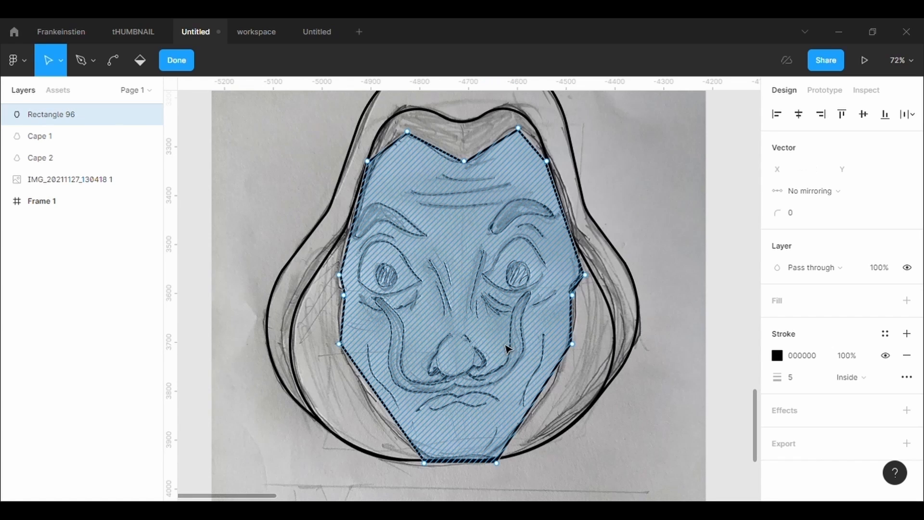
pyautogui.click(823, 217)
pyautogui.write('500')
pyautogui.press('Return')
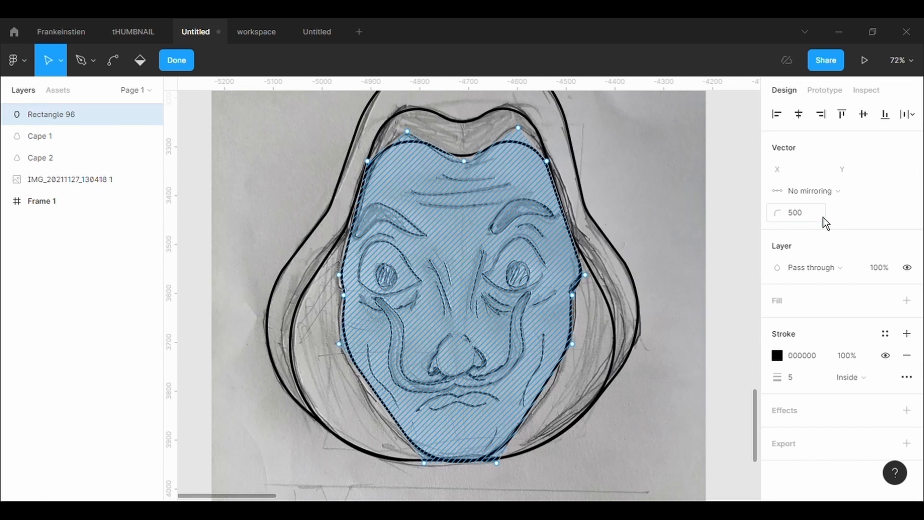
# Finish editing the face outline and rename it as Mask
pyautogui.press('Escape')
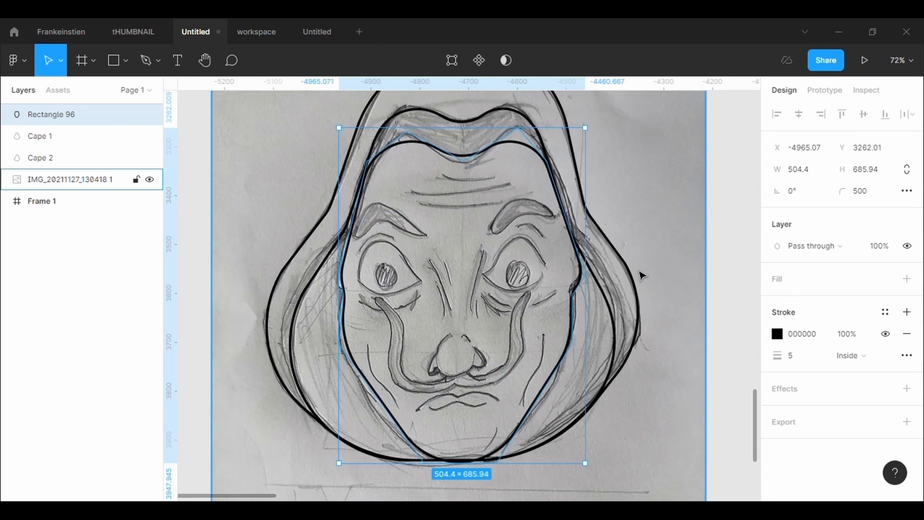
pyautogui.hotkey('ctrl', 'r')
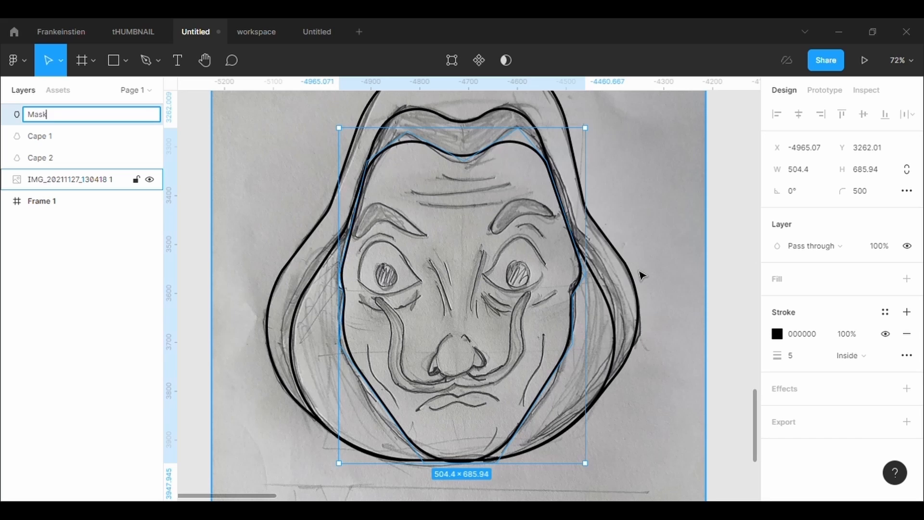
pyautogui.press('Return')
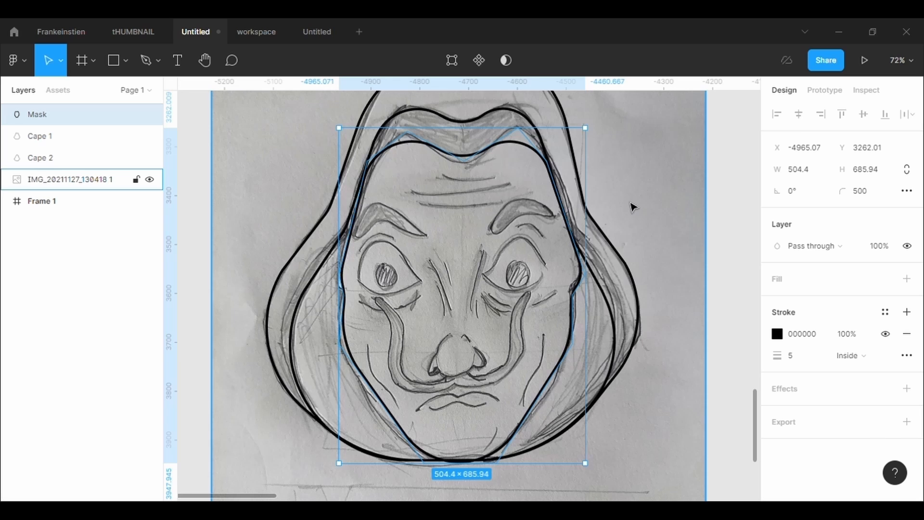
pyautogui.scroll(2, 563, 254)
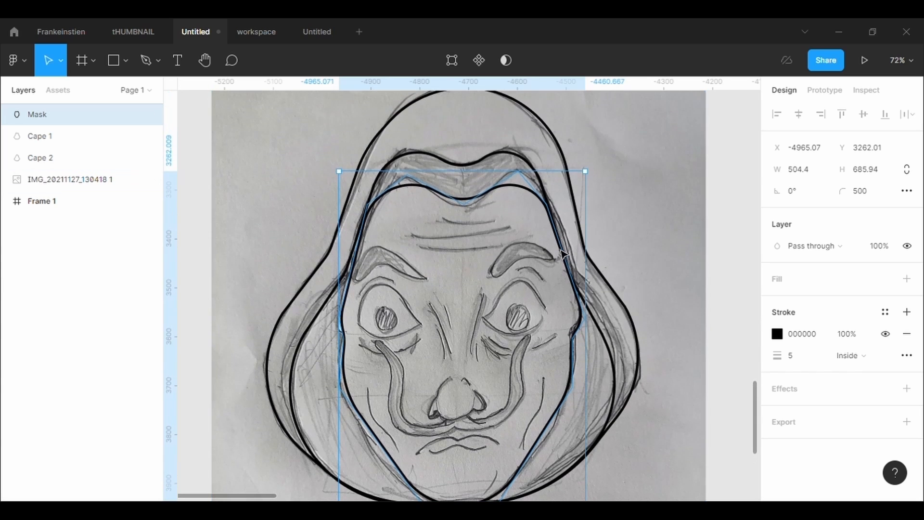
pyautogui.click(453, 63)
pyautogui.moveTo(411, 176)
pyautogui.mouseDown()
pyautogui.moveTo(412, 119)
pyautogui.moveTo(423, 116)
pyautogui.moveTo(404, 183)
pyautogui.mouseUp()
pyautogui.press('Escape')
# Lower the mask outline's central hairline dip slightly and move the right peak to about X -4592, Y 3250
pyautogui.press('Return')
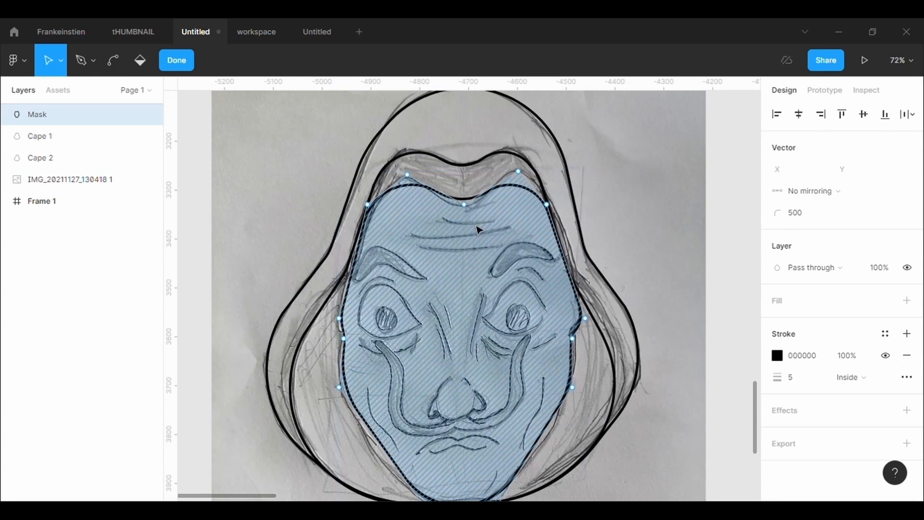
pyautogui.moveTo(465, 199); pyautogui.dragTo(461, 213)
pyautogui.moveTo(519, 172)
pyautogui.mouseDown()
pyautogui.moveTo(524, 157)
pyautogui.moveTo(525, 169)
pyautogui.mouseUp()
# Set the corner radius of the mask outline's right and left hairline peaks to 100
pyautogui.write('100')
pyautogui.press('Return')
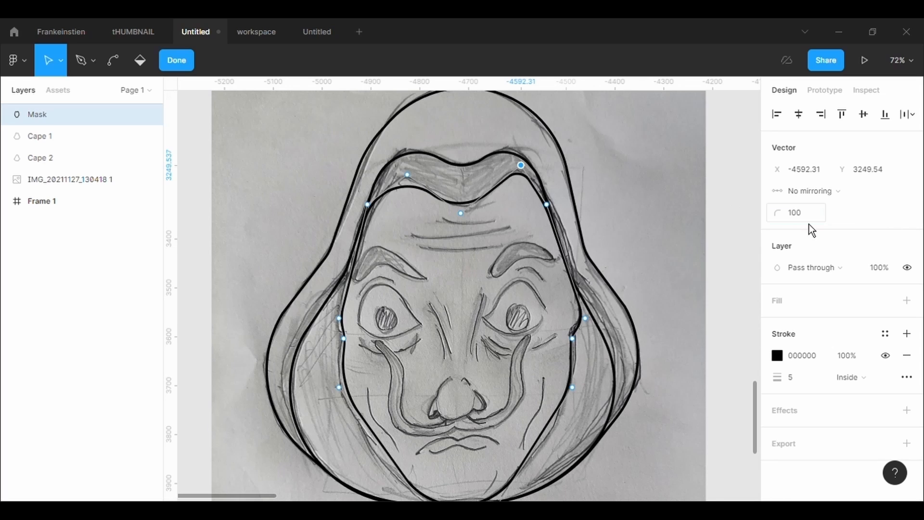
pyautogui.click(408, 175)
pyautogui.write('100')
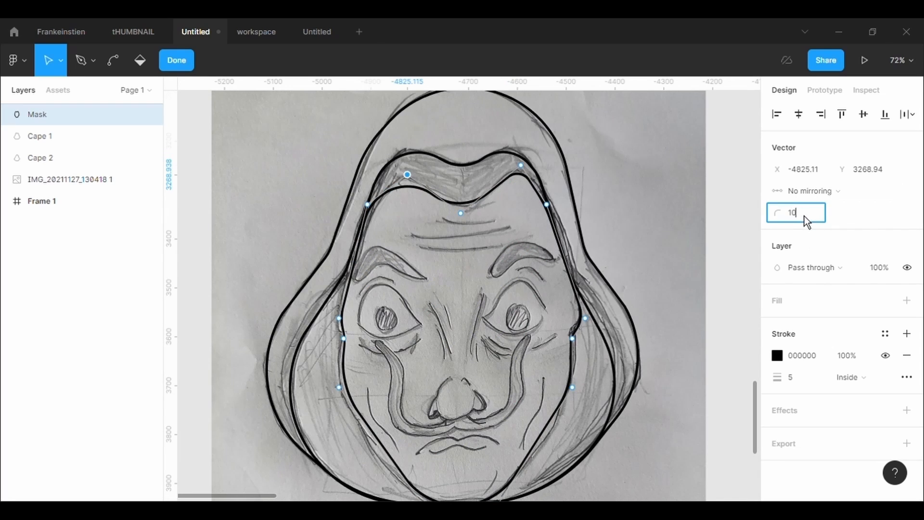
pyautogui.press('Return')
# Fine-tune the mask outline: lower the central dip further, widen both cheek points slightly, and pull the right eye-level point inward
pyautogui.moveTo(461, 211); pyautogui.dragTo(471, 235)
pyautogui.moveTo(573, 387); pyautogui.dragTo(578, 391)
pyautogui.moveTo(339, 387); pyautogui.dragTo(334, 387)
pyautogui.moveTo(585, 318); pyautogui.dragTo(580, 318)
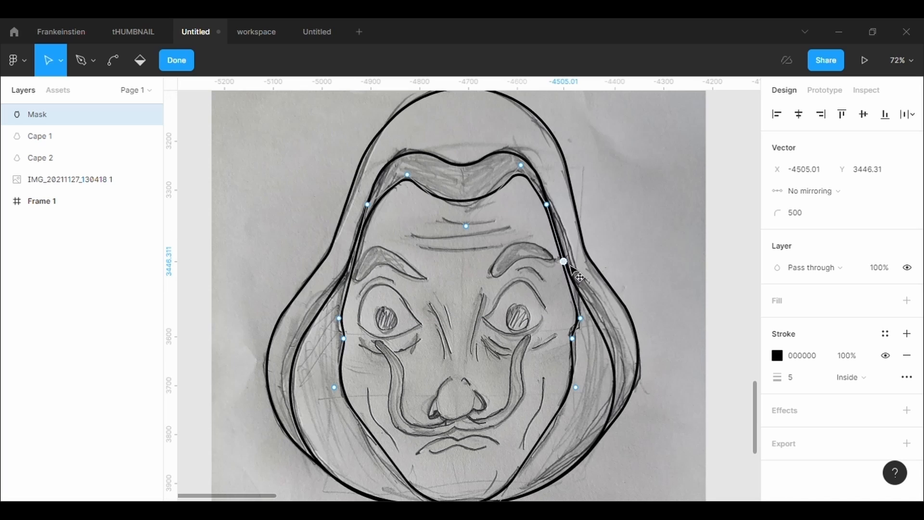
# Move the mask outline's right eye-level point to about X -4498, Y 3453 and add a matching left-side point at about X -4942, Y 3453
pyautogui.press('ctrl')
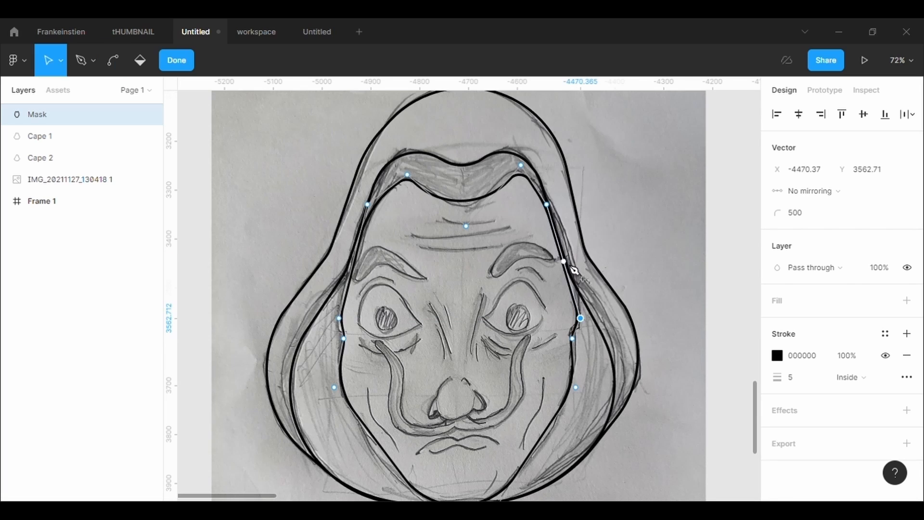
pyautogui.moveTo(567, 265); pyautogui.dragTo(570, 268)
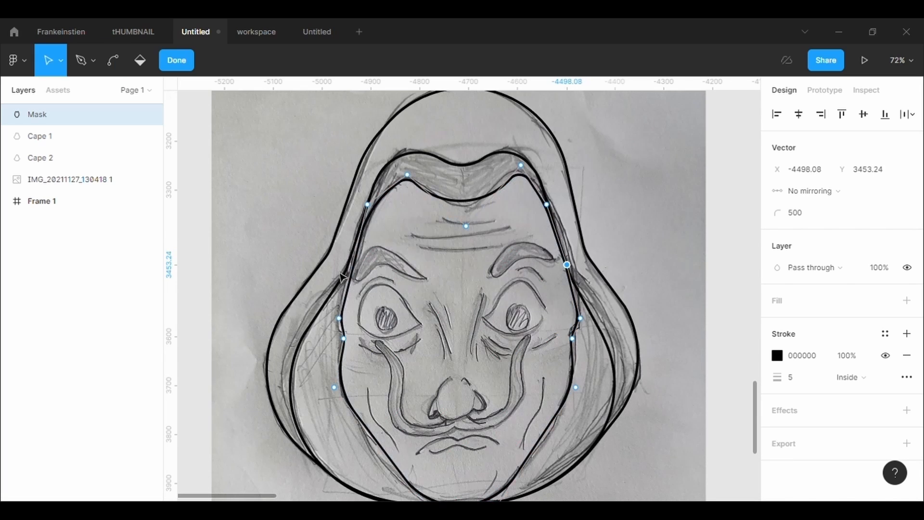
pyautogui.moveTo(352, 264); pyautogui.dragTo(355, 270)
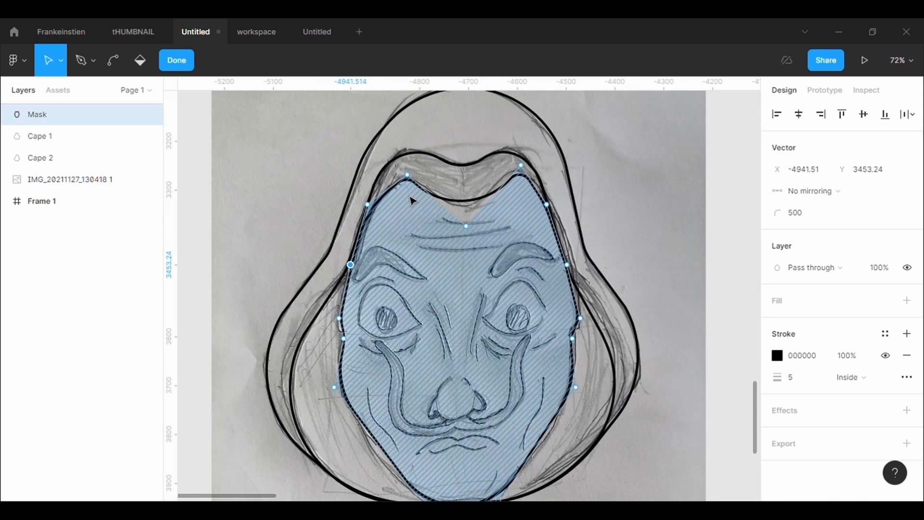
pyautogui.click(547, 205)
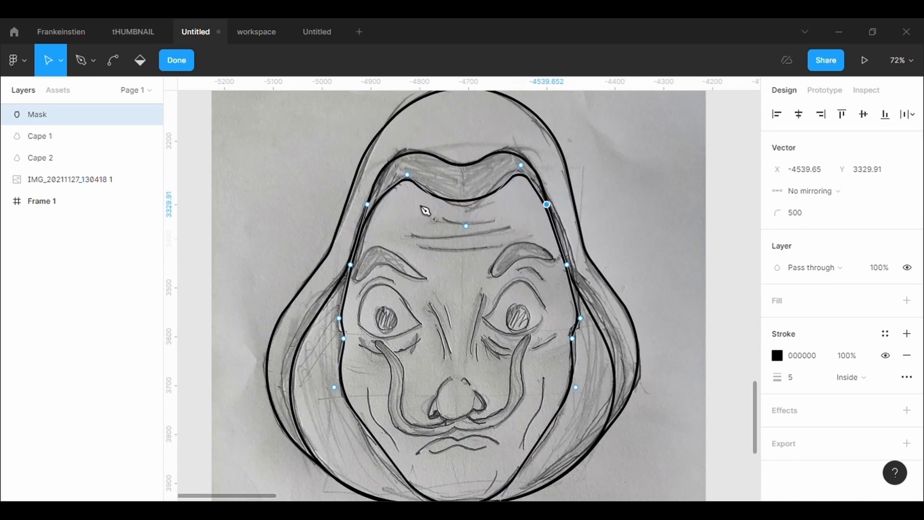
# Nudge the mask outline's left hairline peak to about X -4828, Y 3268, shift the right peak slightly inward, and finish editing
pyautogui.moveTo(409, 176); pyautogui.dragTo(406, 175)
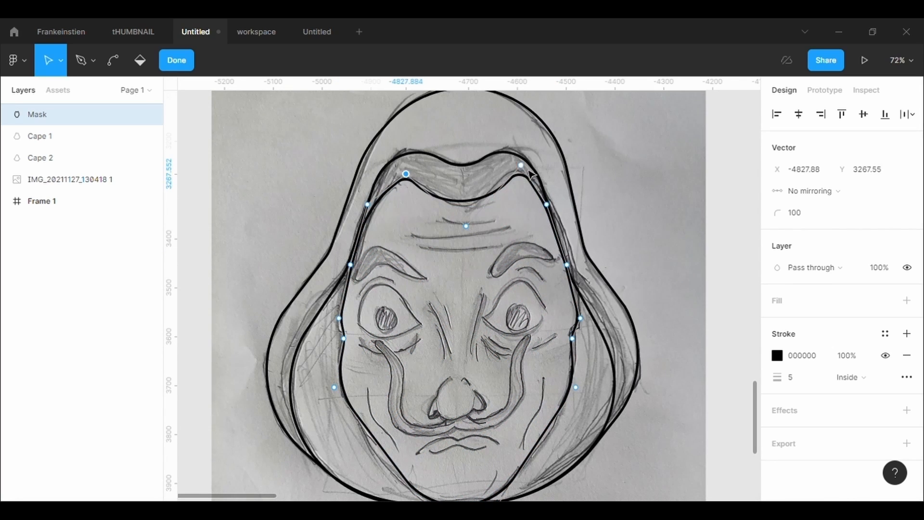
pyautogui.moveTo(521, 166); pyautogui.dragTo(513, 167)
pyautogui.press('Escape')
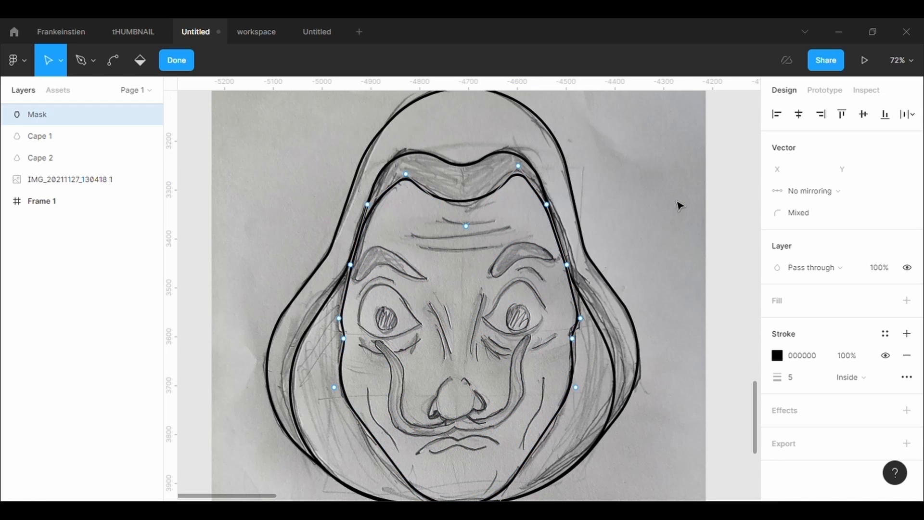
pyautogui.click(678, 206)
# Trace the left eyebrow with the Pen tool as a closed four-point shape about 144 by 61
pyautogui.scroll(-1, 512, 284)
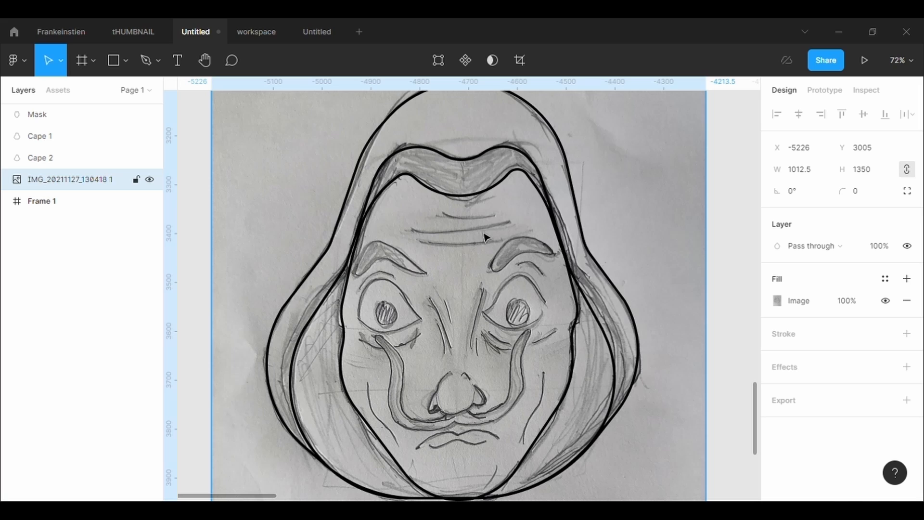
pyautogui.press('p')
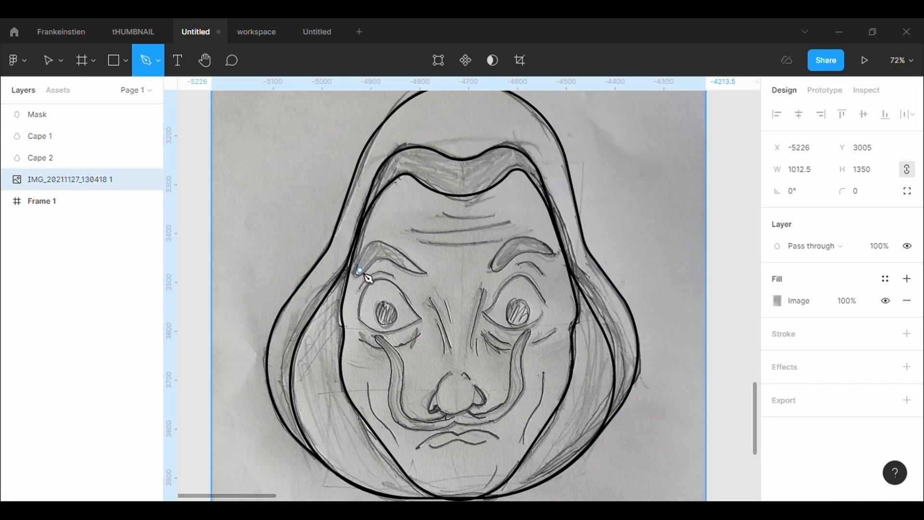
pyautogui.click(356, 272)
pyautogui.click(375, 242)
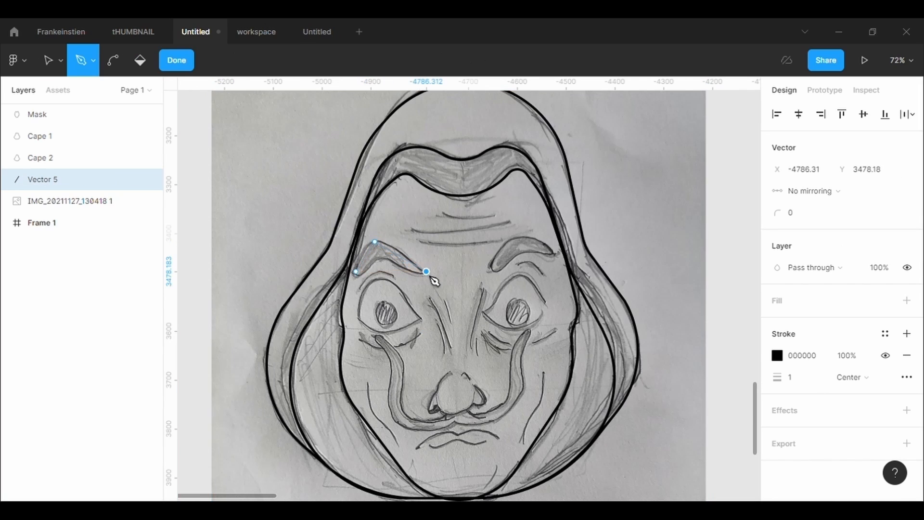
pyautogui.click(426, 272)
pyautogui.click(375, 259)
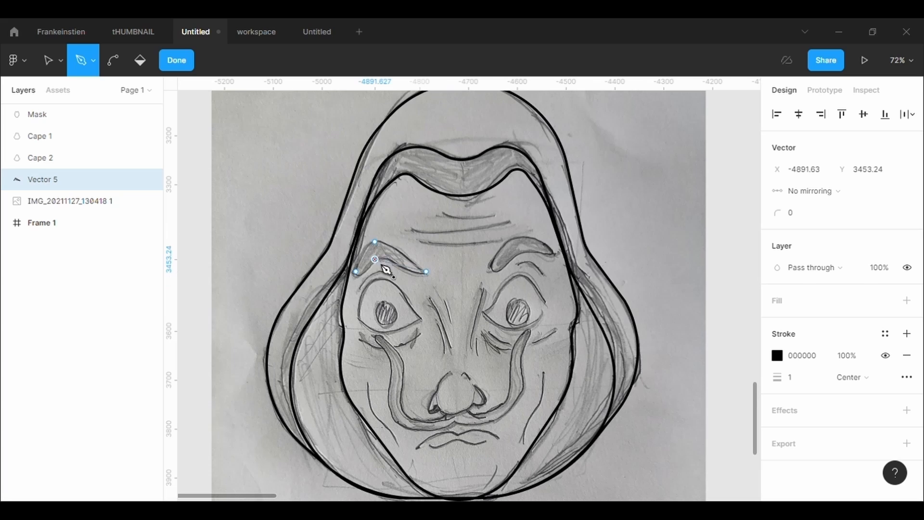
pyautogui.click(356, 271)
pyautogui.press('Escape')
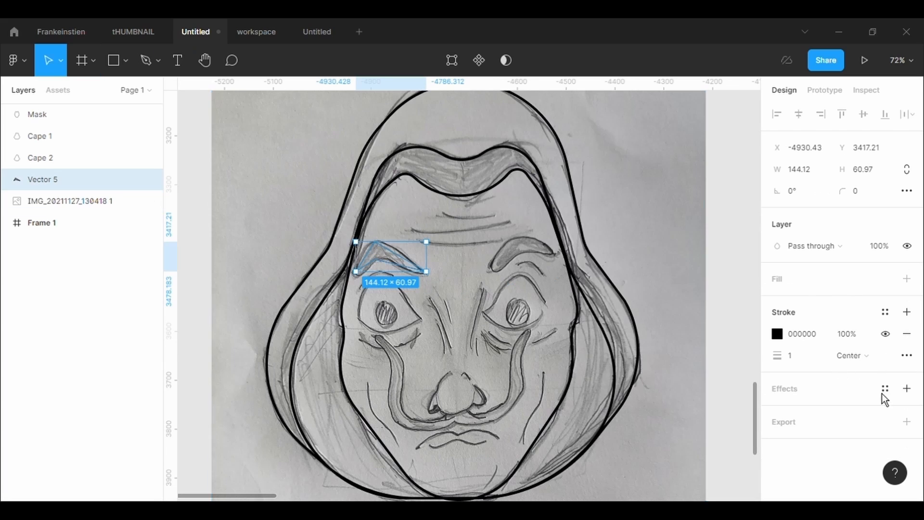
# Set the left eyebrow's stroke weight to 5 and its corner radius to 10
pyautogui.click(819, 360)
pyautogui.write('5')
pyautogui.press('Return')
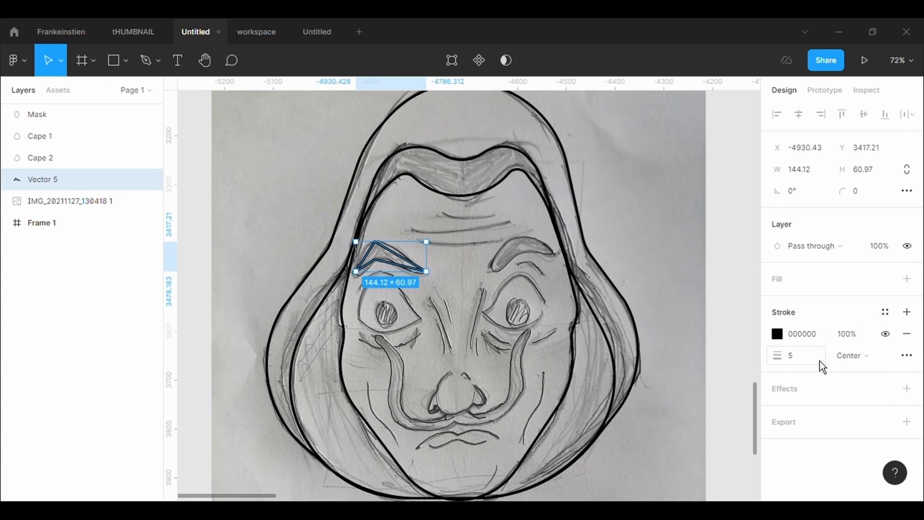
pyautogui.click(874, 195)
pyautogui.write('5')
pyautogui.press('Return')
pyautogui.click(874, 195)
pyautogui.write('10')
pyautogui.press('Return')
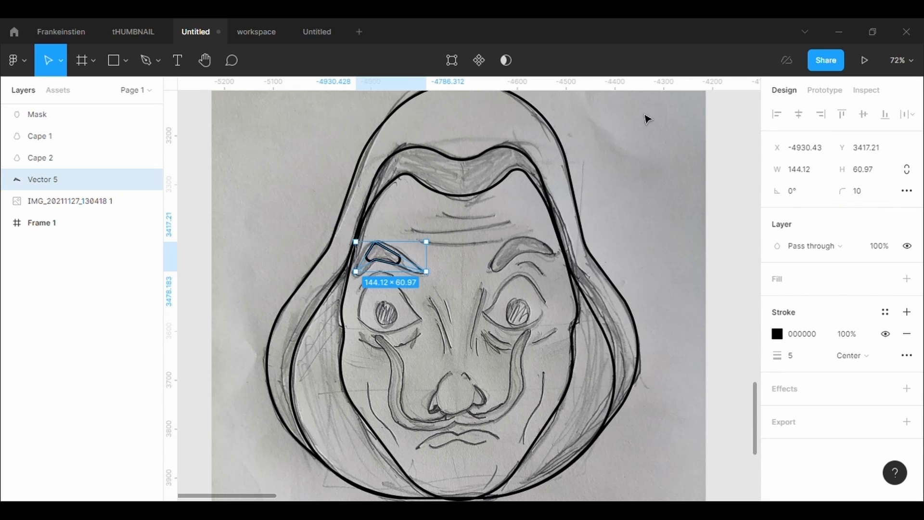
# Edit the left eyebrow's points, setting the corner radius of its outer tip to 5 and its inner tip to 0
pyautogui.click(452, 60)
pyautogui.click(355, 272)
pyautogui.scroll(5, 355, 272)
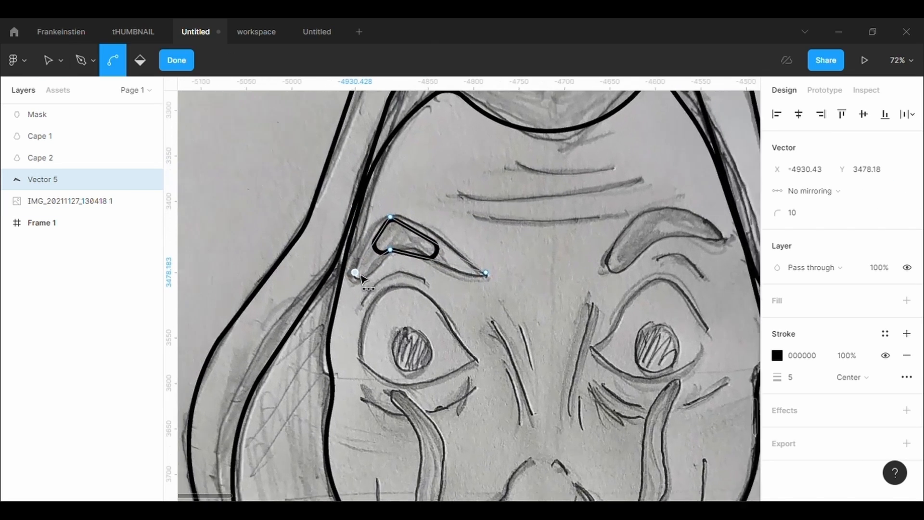
pyautogui.write('5')
pyautogui.press('Return')
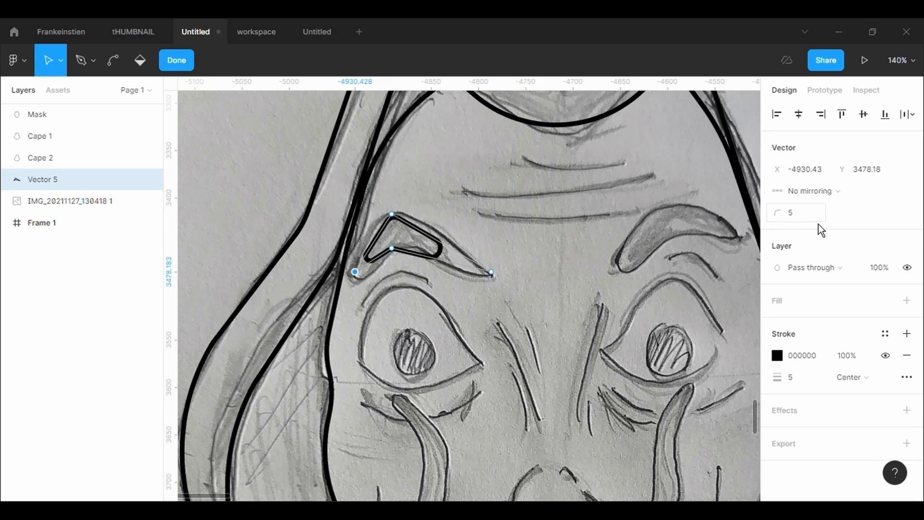
pyautogui.click(491, 272)
pyautogui.write('0')
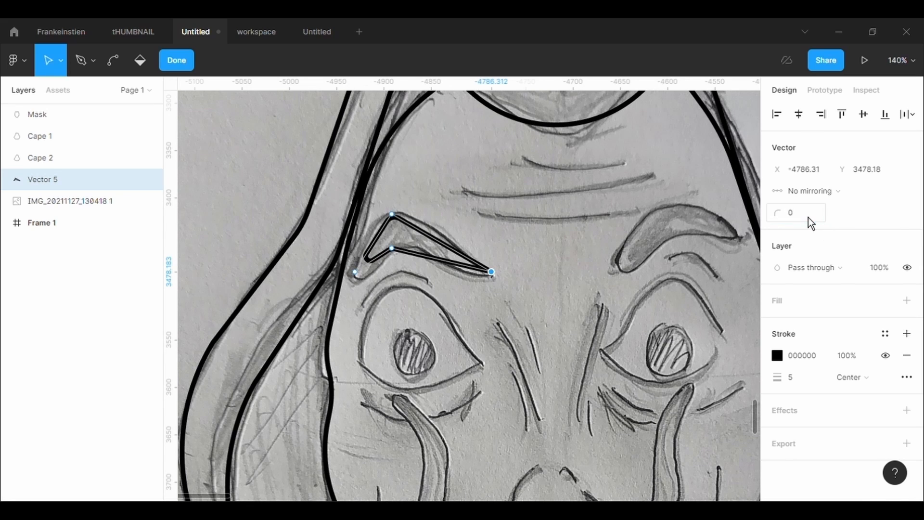
pyautogui.press('Return')
# Extend the left eyebrow's outer tip to about X -4954, Y 3507 and bend its upper edges outward to follow the sketch
pyautogui.moveTo(354, 275); pyautogui.dragTo(338, 304)
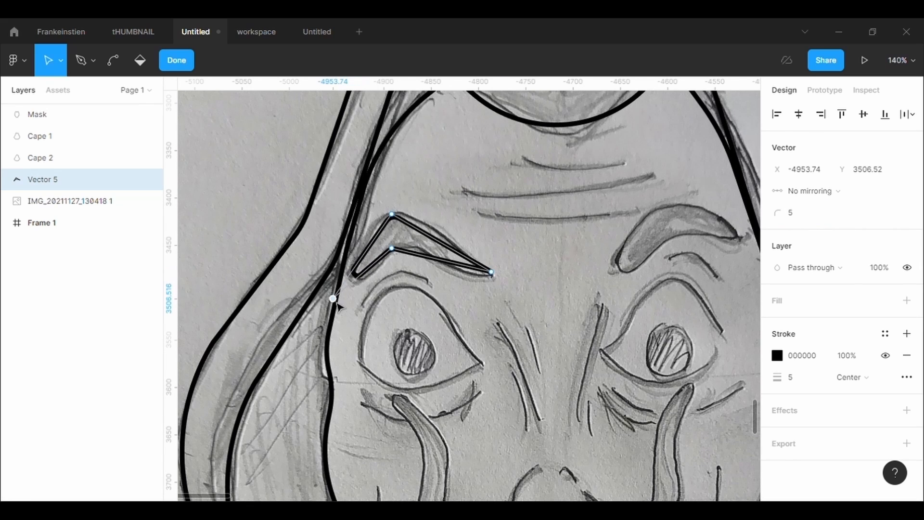
pyautogui.click(119, 63)
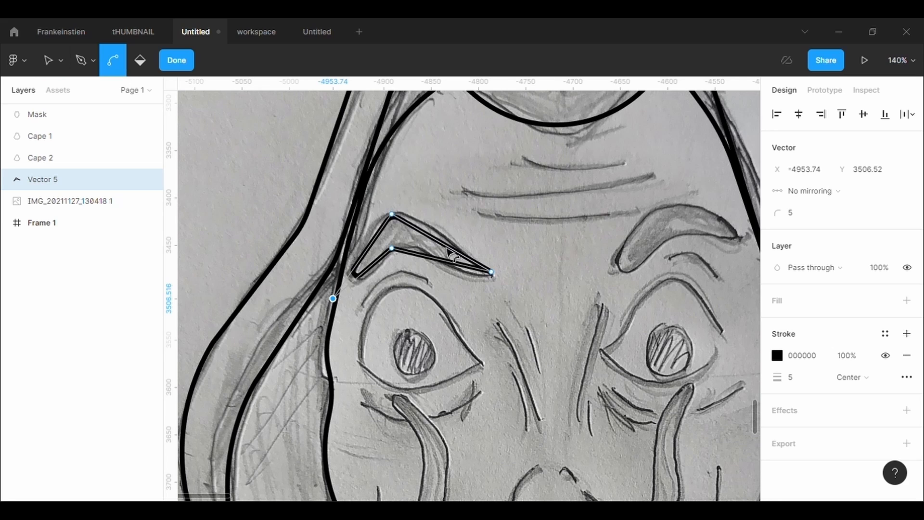
pyautogui.moveTo(450, 249); pyautogui.dragTo(447, 236)
pyautogui.moveTo(392, 249); pyautogui.dragTo(371, 233)
pyautogui.hotkey('ctrl', 'z')
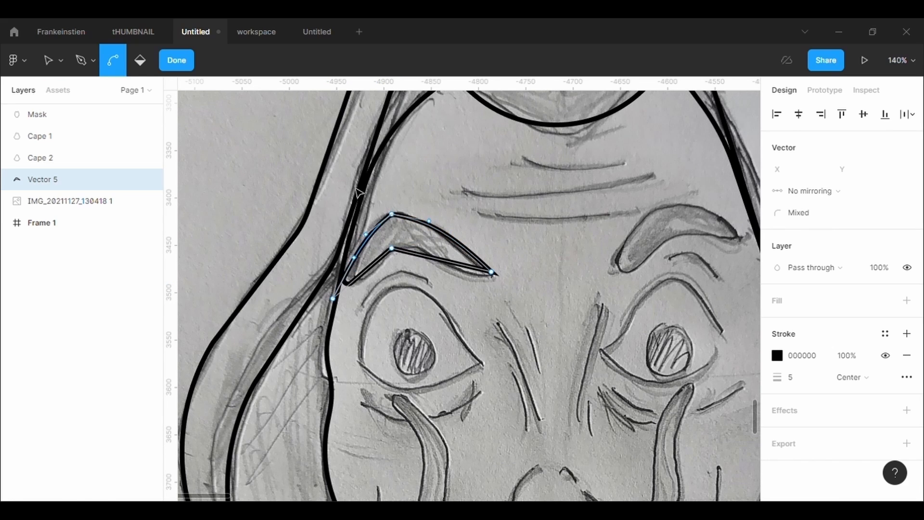
# Bend the left eyebrow's lower edge downward near the inner tip and finish editing the shape
pyautogui.moveTo(451, 265); pyautogui.dragTo(475, 281)
pyautogui.click(394, 252)
pyautogui.hotkey('ctrl', 'z')
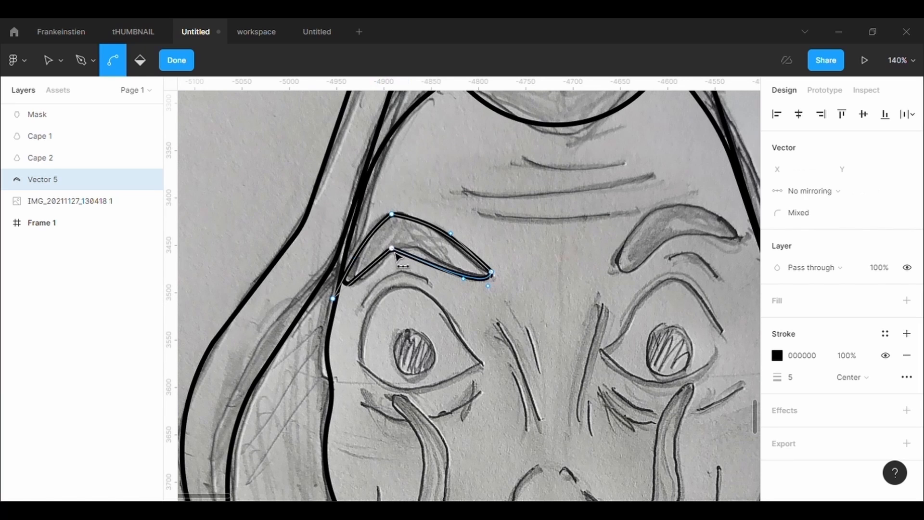
pyautogui.click(189, 66)
pyautogui.press('Return')
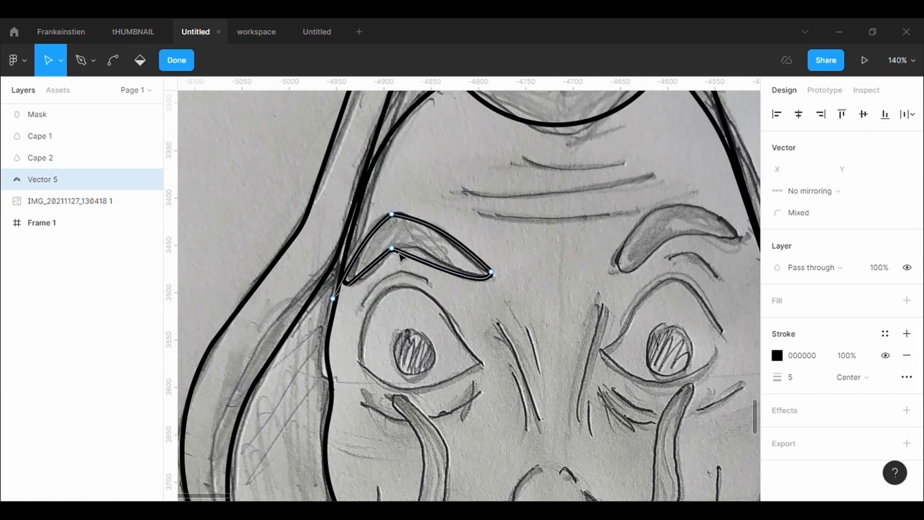
pyautogui.moveTo(395, 251)
pyautogui.mouseDown()
pyautogui.moveTo(407, 252)
pyautogui.moveTo(397, 254)
pyautogui.mouseUp()
pyautogui.press('Escape')
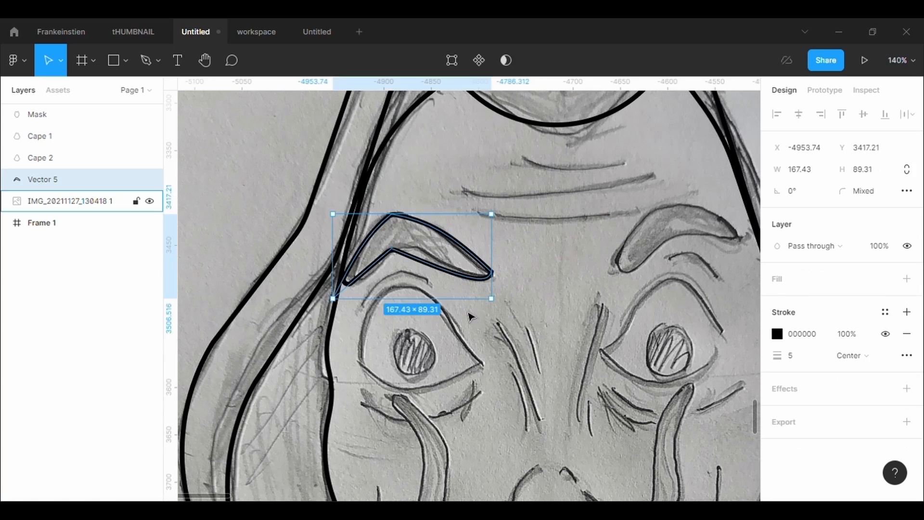
# Duplicate the left eyebrow, flip the copy horizontally, and fit it over the sketched right eyebrow with a slight tilt
pyautogui.click(469, 313)
pyautogui.click(429, 264)
pyautogui.moveTo(430, 266); pyautogui.dragTo(704, 239)
pyautogui.hotkey('ctrl', 'c')
pyautogui.hotkey('ctrl', 'v')
pyautogui.hotkey('shift', 'h')
pyautogui.scroll(-5, 735, 272)
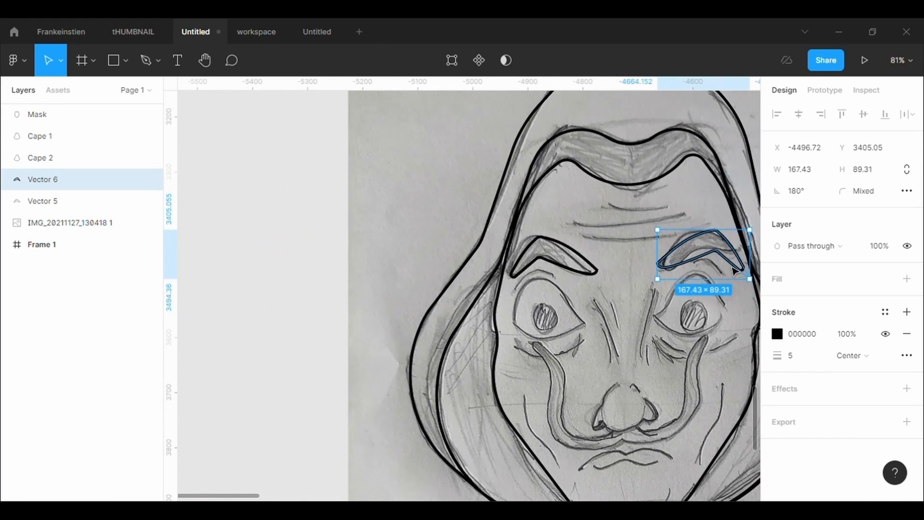
pyautogui.hscroll(2, 735, 272)
pyautogui.moveTo(713, 295); pyautogui.dragTo(714, 288)
pyautogui.moveTo(679, 254); pyautogui.dragTo(674, 255)
pyautogui.click(703, 348)
# Draw three separate horizontal forehead wrinkle lines with the Pen tool in one vector, about 199 by 58 overall
pyautogui.click(146, 61)
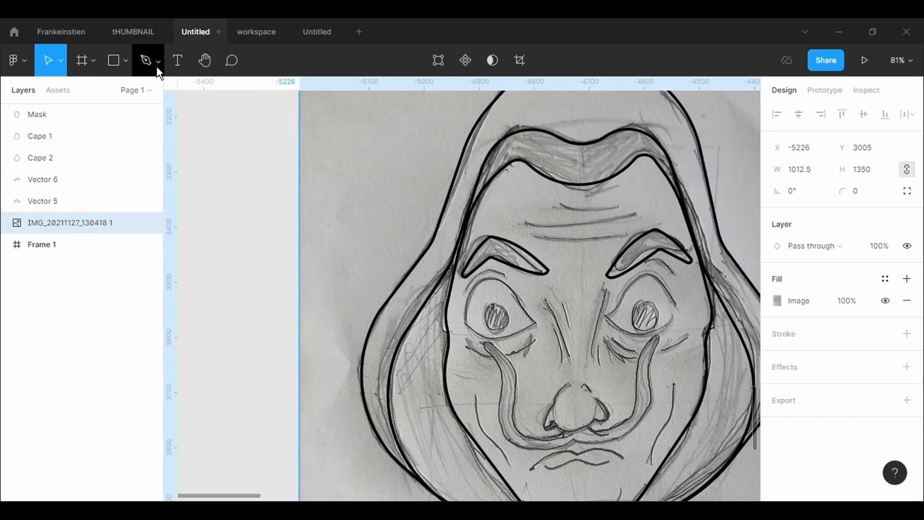
pyautogui.click(549, 206)
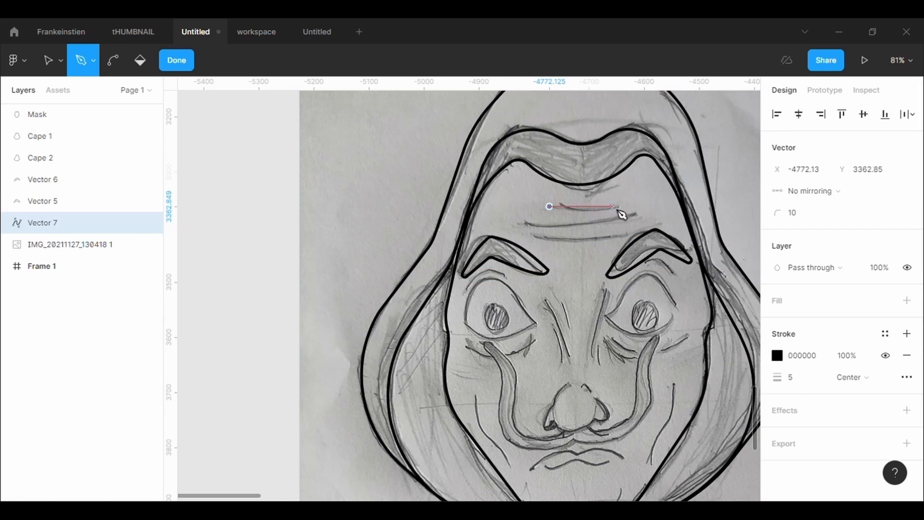
pyautogui.click(624, 210)
pyautogui.press('Escape')
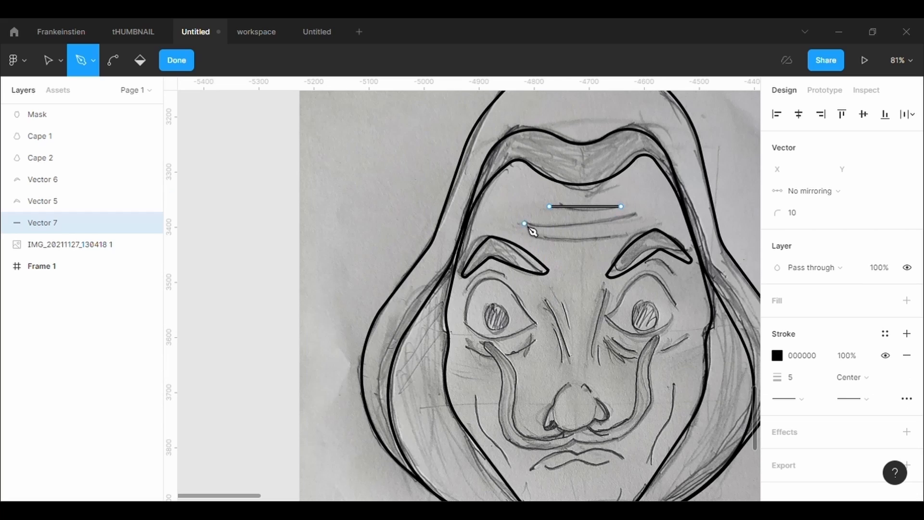
pyautogui.click(635, 223)
pyautogui.press('Escape')
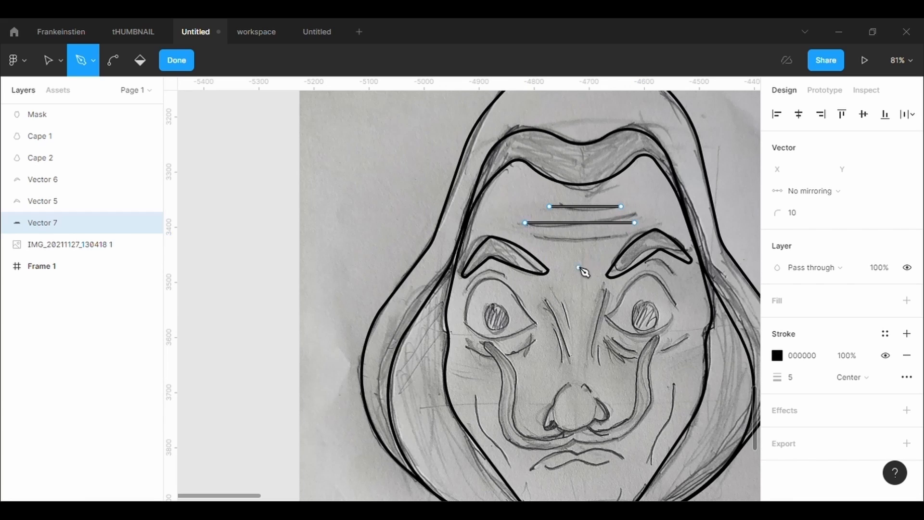
pyautogui.click(537, 238)
pyautogui.click(622, 238)
pyautogui.press('Escape')
pyautogui.press('Escape')
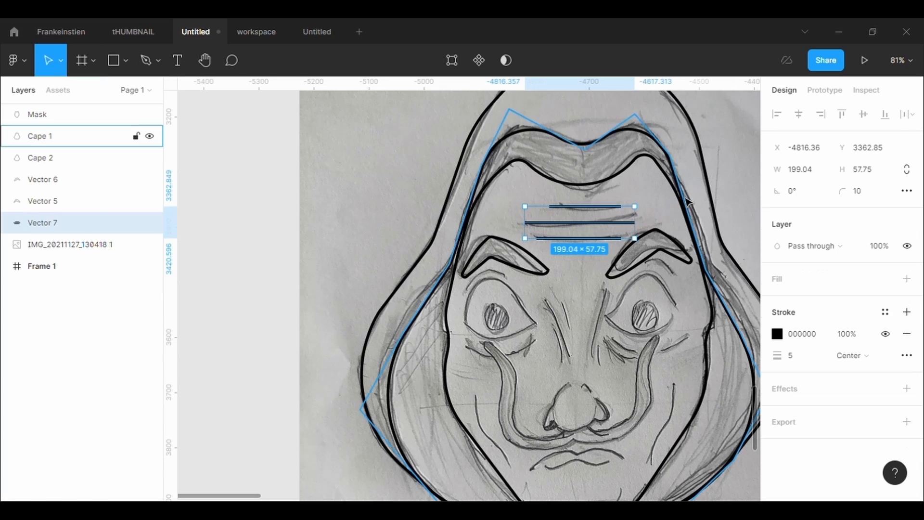
# Shorten the top forehead wrinkle at its right end and bend all three wrinkle lines downward into shallow curves
pyautogui.click(607, 220)
pyautogui.press('Escape')
pyautogui.click(602, 223)
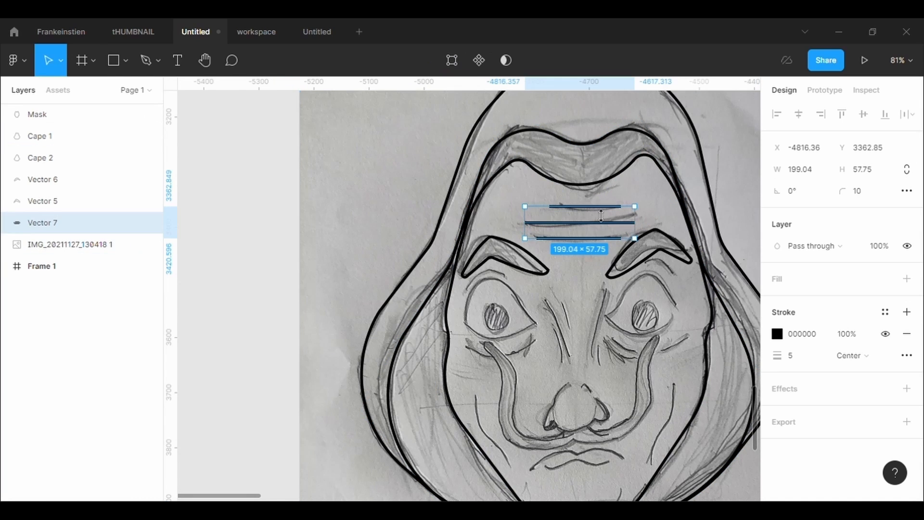
pyautogui.click(452, 60)
pyautogui.moveTo(621, 206); pyautogui.dragTo(586, 252)
pyautogui.click(113, 60)
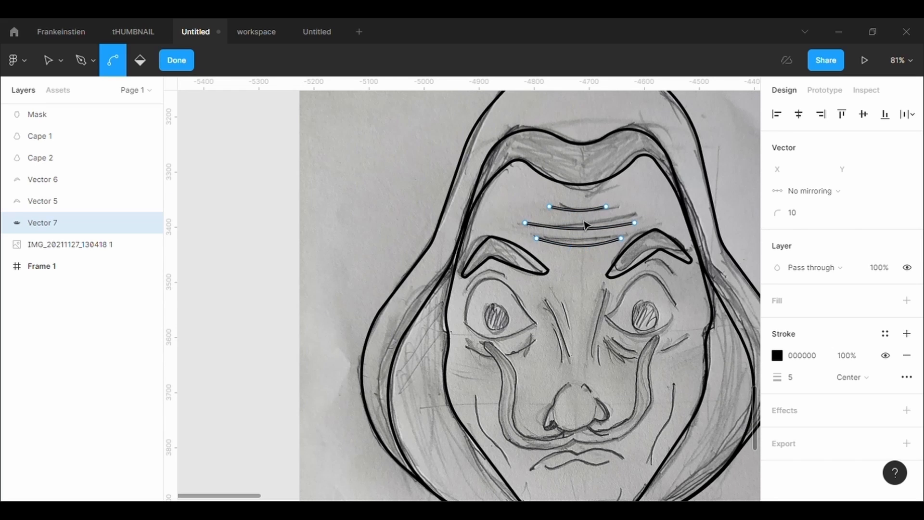
pyautogui.click(194, 63)
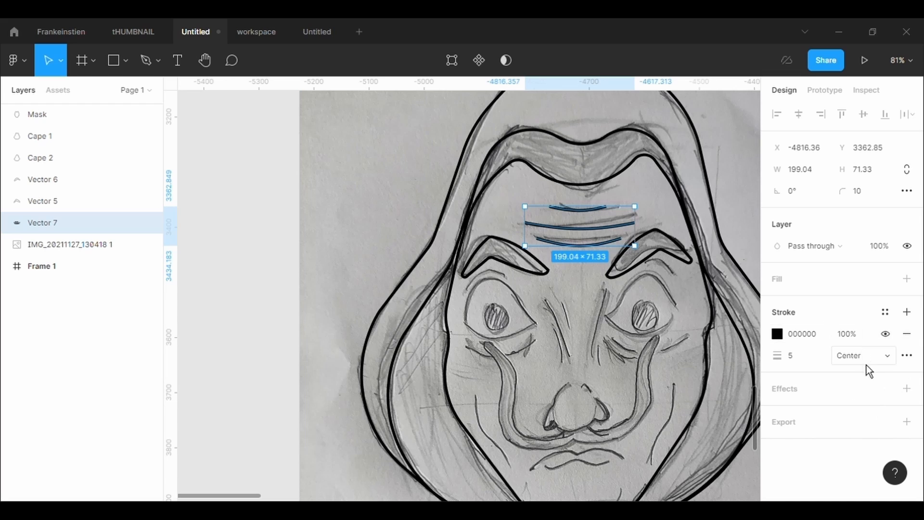
pyautogui.click(889, 314)
pyautogui.click(823, 228)
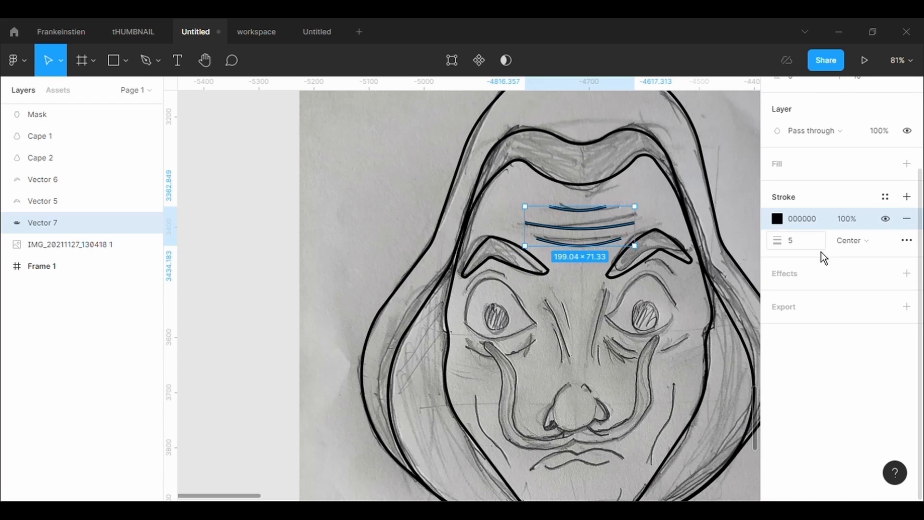
pyautogui.doubleClick(589, 218)
pyautogui.click(585, 218)
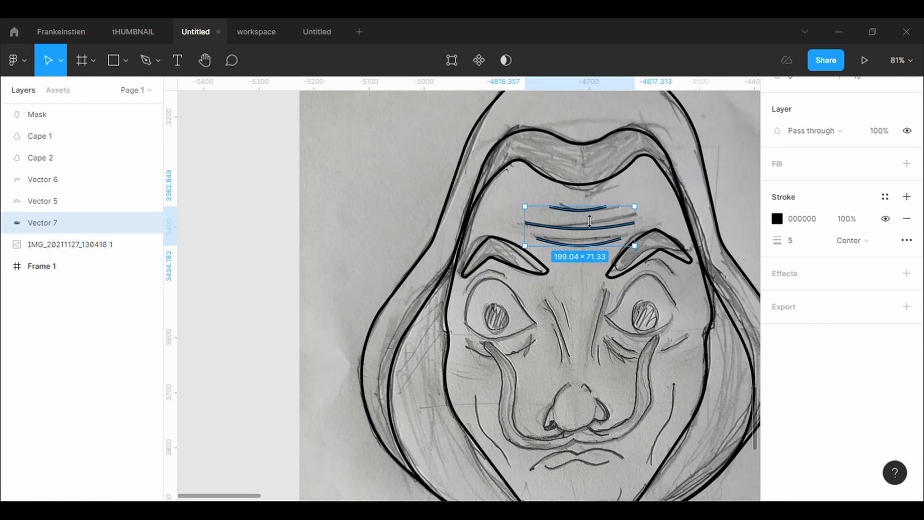
pyautogui.doubleClick(575, 248)
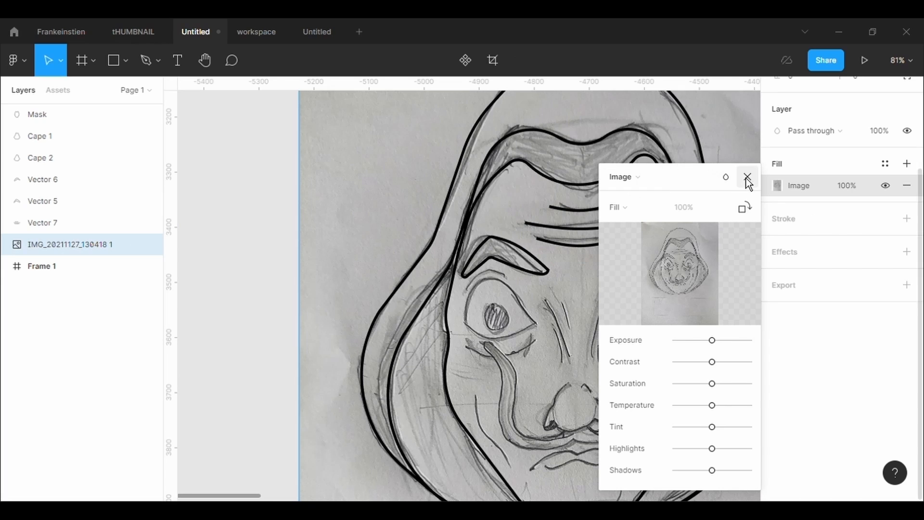
pyautogui.click(746, 179)
pyautogui.click(584, 217)
pyautogui.rightClick(555, 233)
pyautogui.click(560, 236)
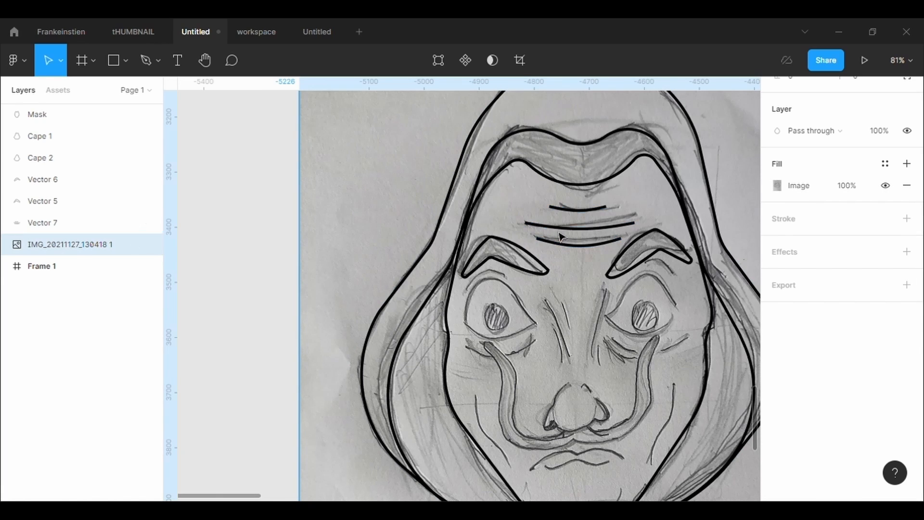
# Give the three forehead wrinkle lines round stroke end points
pyautogui.click(559, 236)
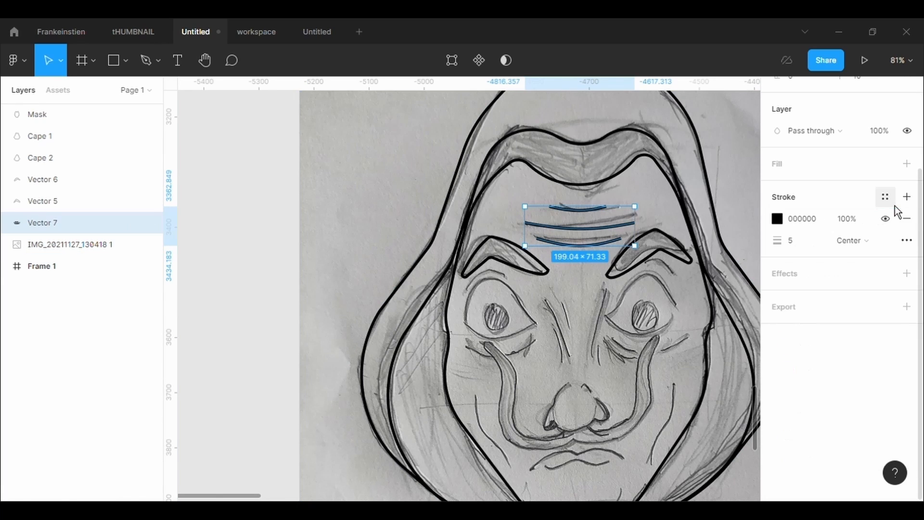
pyautogui.click(907, 240)
pyautogui.click(754, 282)
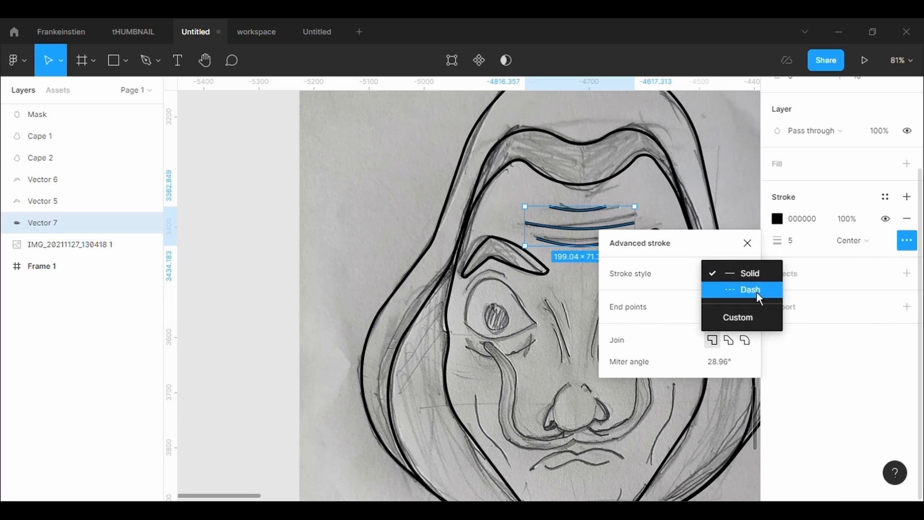
pyautogui.click(743, 328)
pyautogui.click(755, 316)
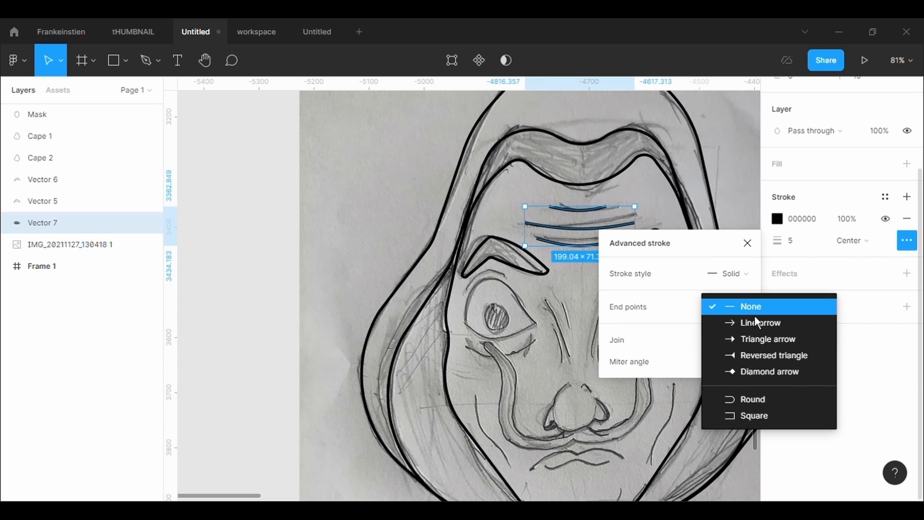
pyautogui.click(768, 398)
pyautogui.click(679, 295)
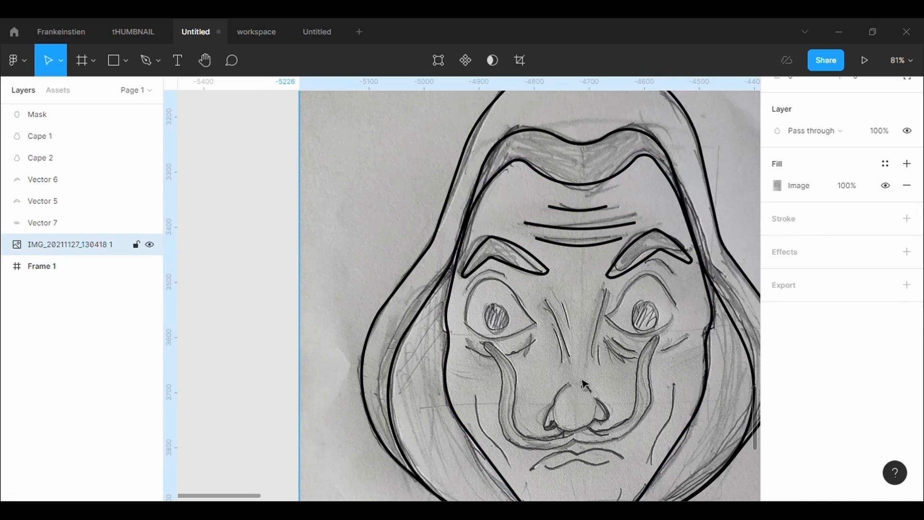
# Rename the left eyebrow layer "Eye brow" and the right eyebrow layer "Eye brow 1"
pyautogui.scroll(-3, 582, 383)
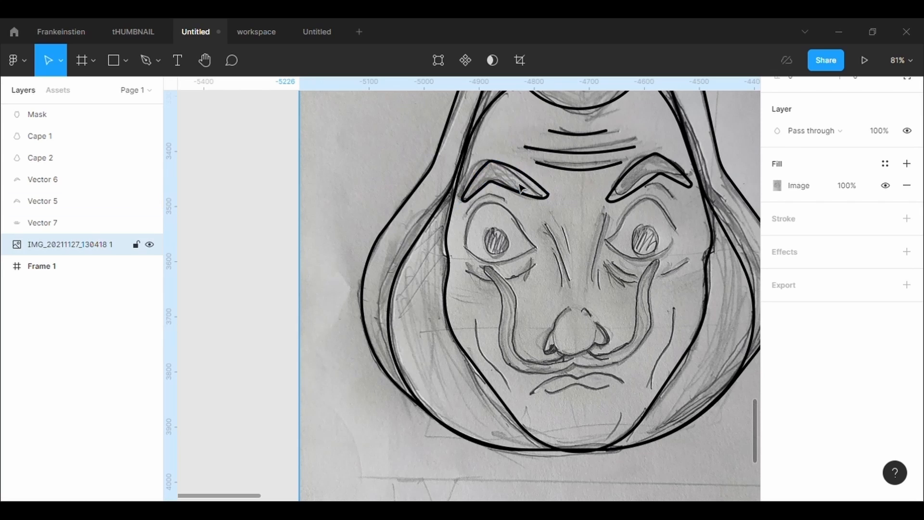
pyautogui.click(520, 172)
pyautogui.hotkey('ctrl', 'r')
pyautogui.press('BackSpace')
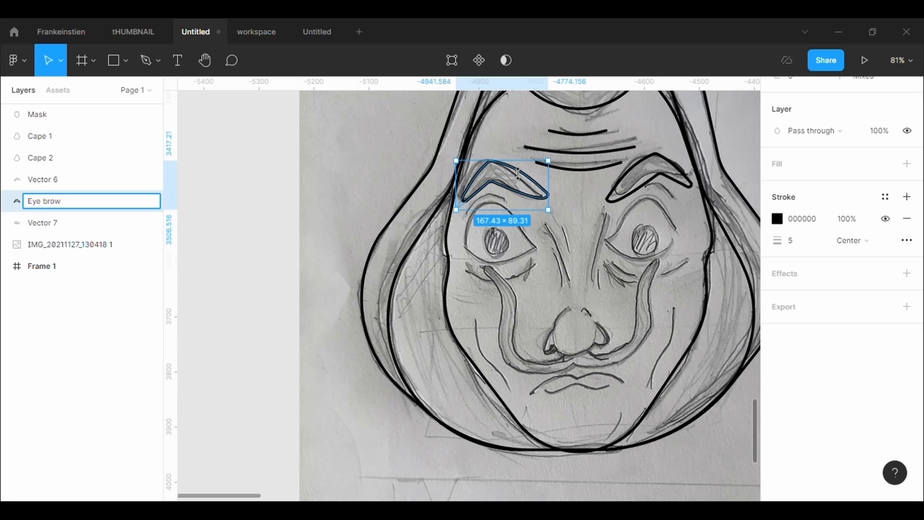
pyautogui.press('Return')
pyautogui.click(672, 183)
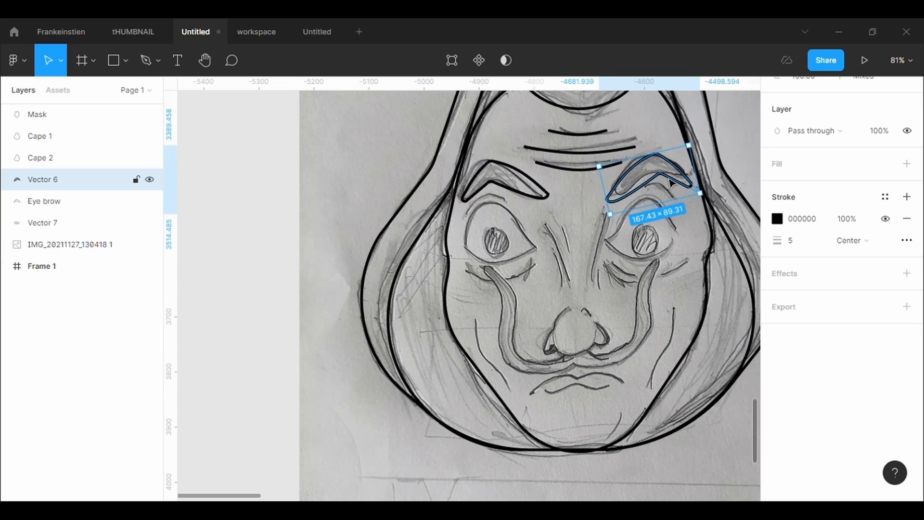
pyautogui.hotkey('ctrl', 'r')
pyautogui.press('BackSpace')
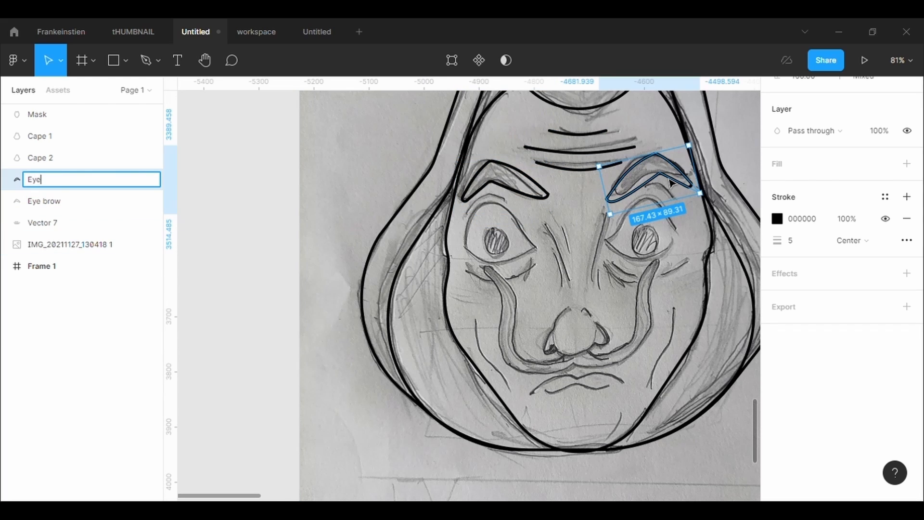
pyautogui.press('Return')
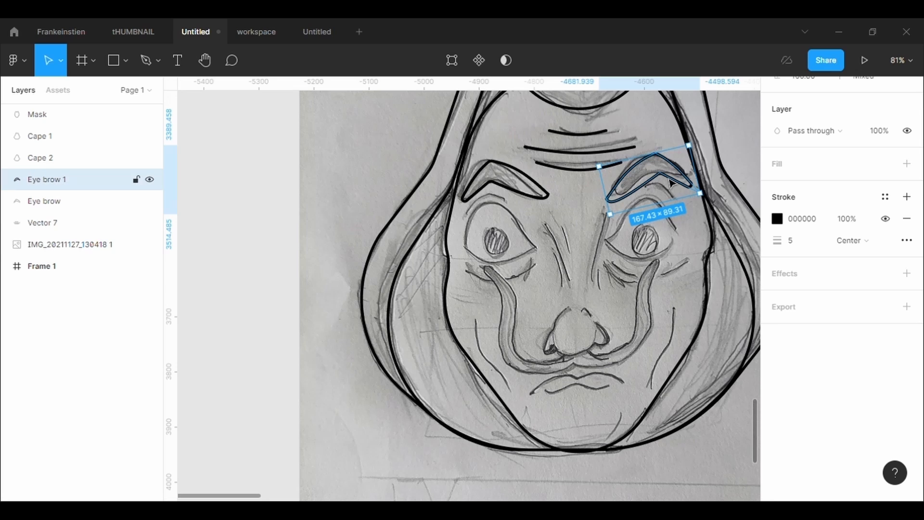
pyautogui.click(544, 265)
# Draw a three-point angled crease line above the left eye with the Pen tool, about 74 by 36
pyautogui.click(146, 60)
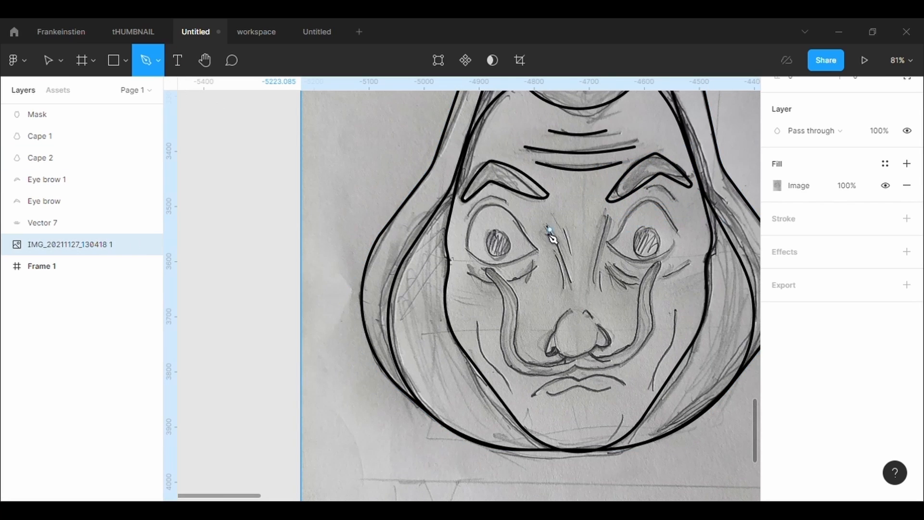
pyautogui.click(468, 215)
pyautogui.click(488, 195)
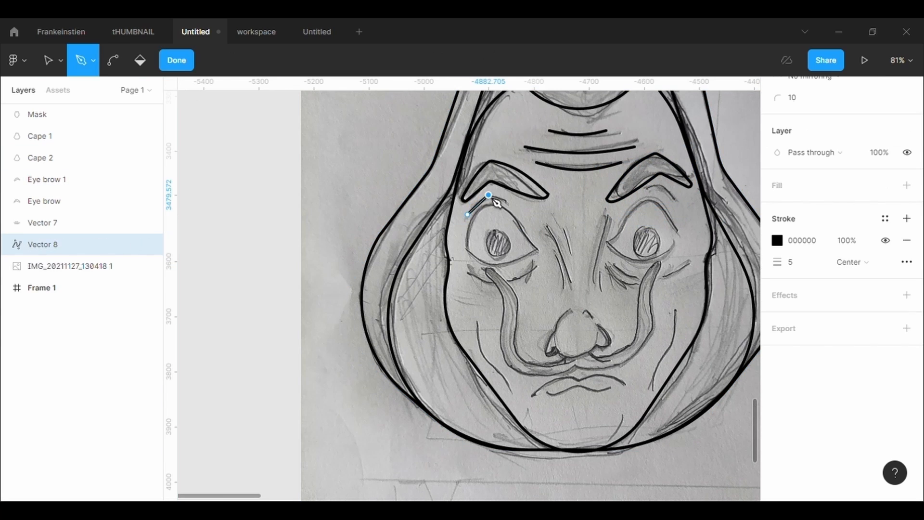
pyautogui.click(508, 203)
pyautogui.press('Escape')
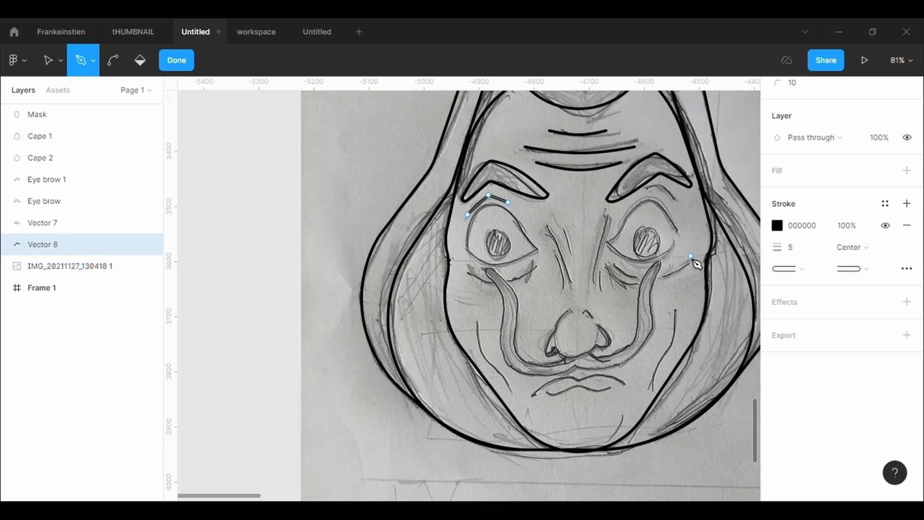
pyautogui.press('Escape')
# Set the corner radius of the crease line above the left eye to 20
pyautogui.scroll(1, 741, 260)
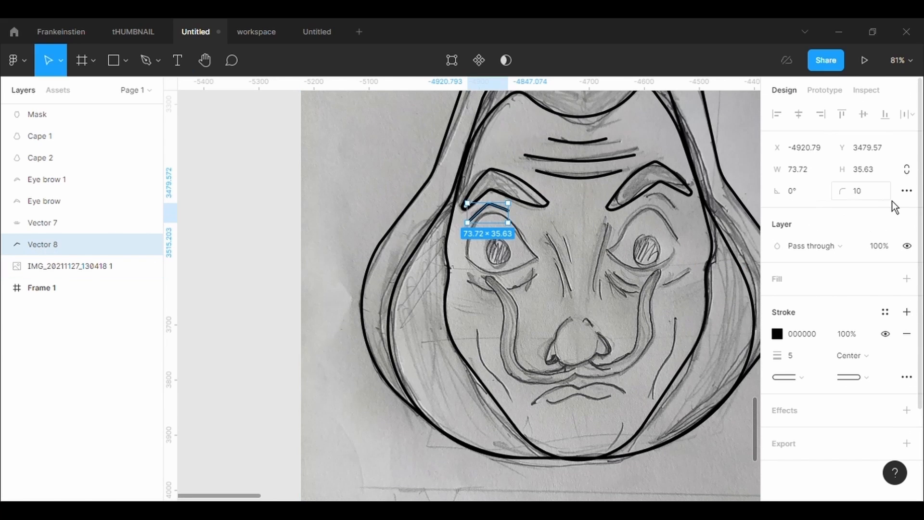
pyautogui.click(892, 200)
pyautogui.press('BackSpace')
pyautogui.write('10')
pyautogui.press('Return')
pyautogui.click(892, 201)
pyautogui.press('BackSpace')
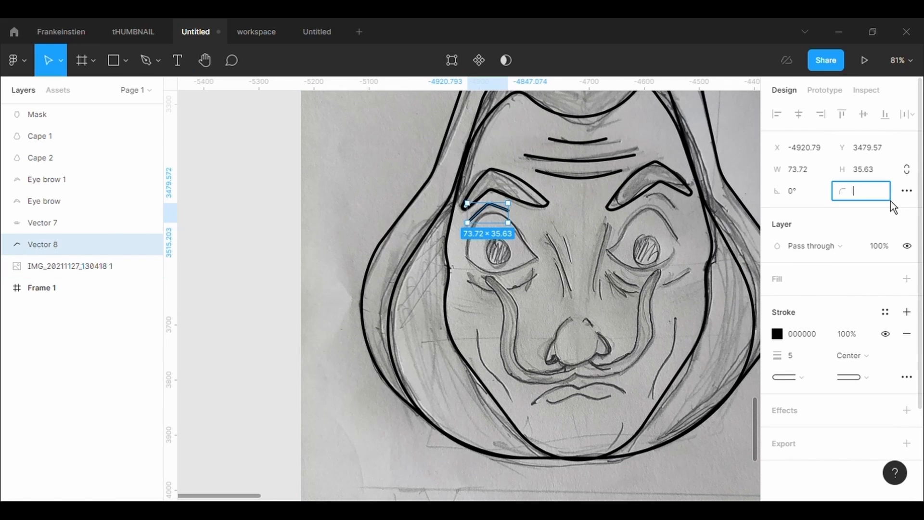
pyautogui.press('Return')
pyautogui.click(586, 265)
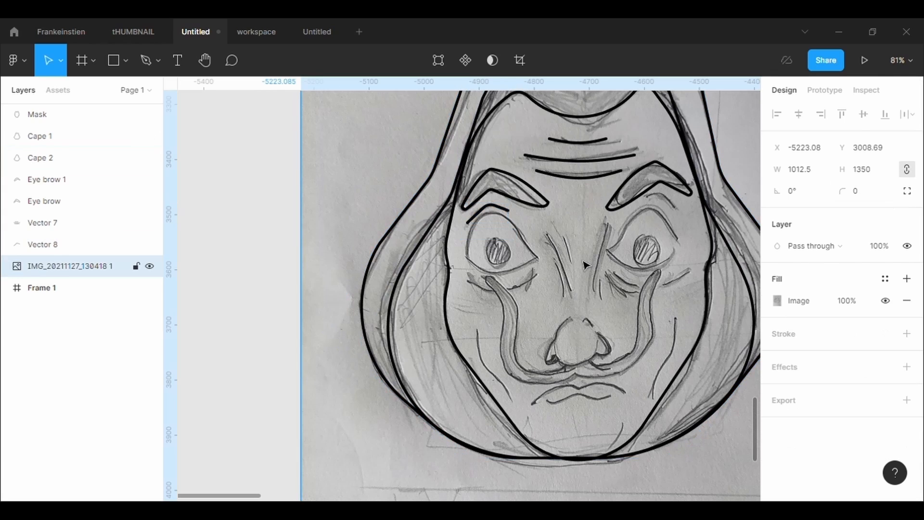
# Duplicate the crease line above the left eye, flip the copy horizontally, and place it above the right eye
pyautogui.click(504, 211)
pyautogui.click(621, 305)
pyautogui.click(504, 215)
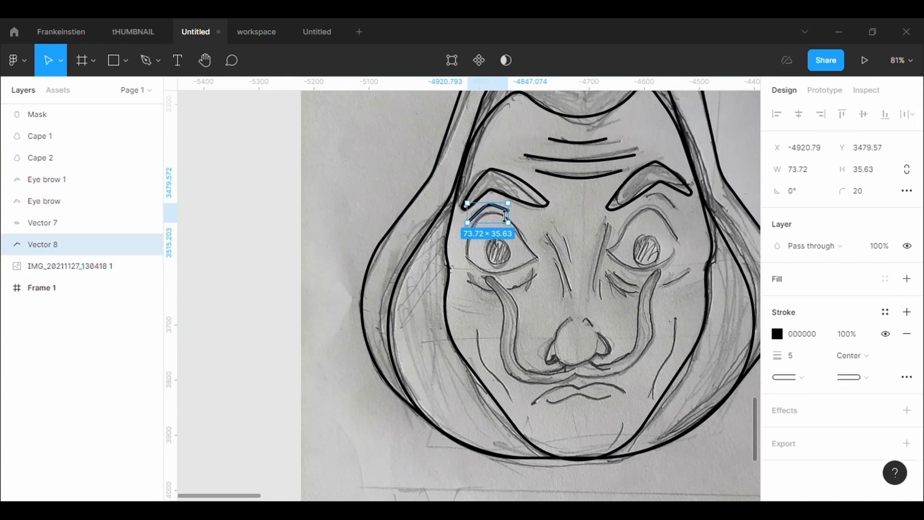
pyautogui.hotkey('ctrl', 'c')
pyautogui.hotkey('ctrl', 'v')
pyautogui.hotkey('shift', 'h')
pyautogui.moveTo(504, 215); pyautogui.dragTo(685, 214)
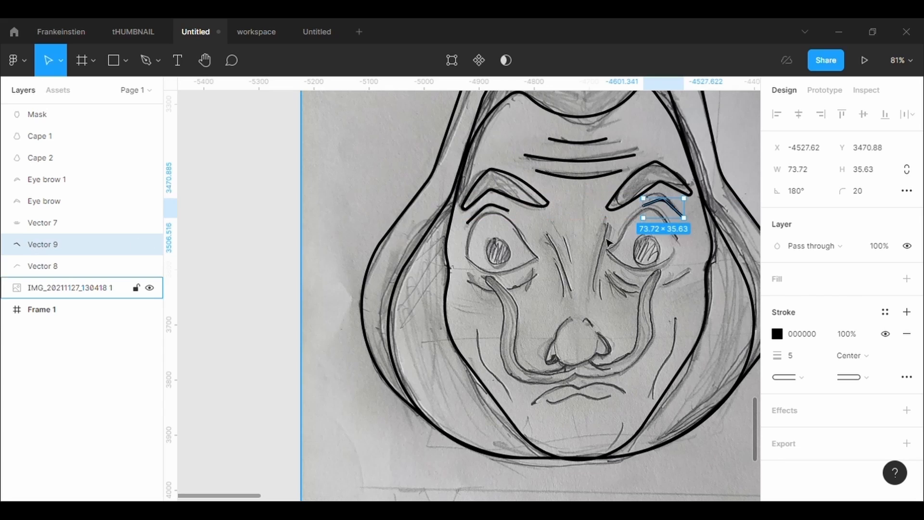
pyautogui.click(581, 243)
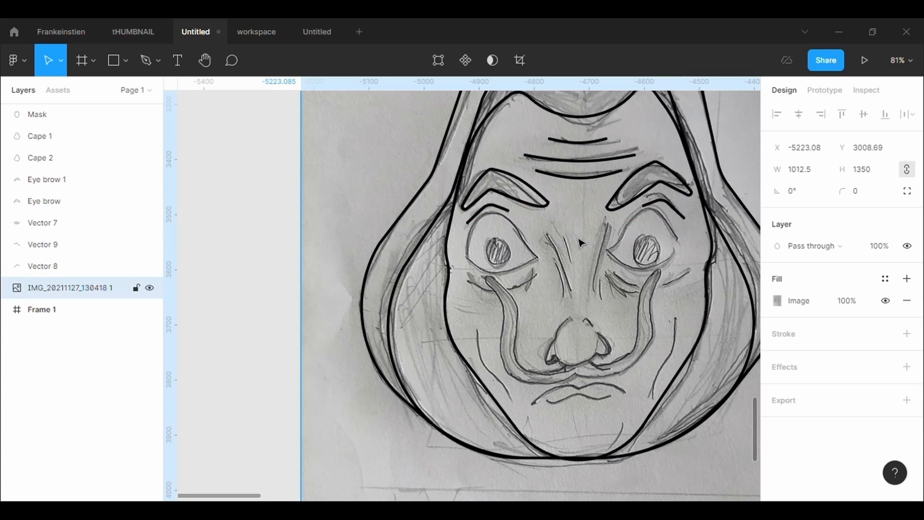
# Rename the crease line above the left eye "Eye line" and the one above the right eye "eye line 2"
pyautogui.click(491, 216)
pyautogui.hotkey('ctrl', 'r')
pyautogui.press('BackSpace')
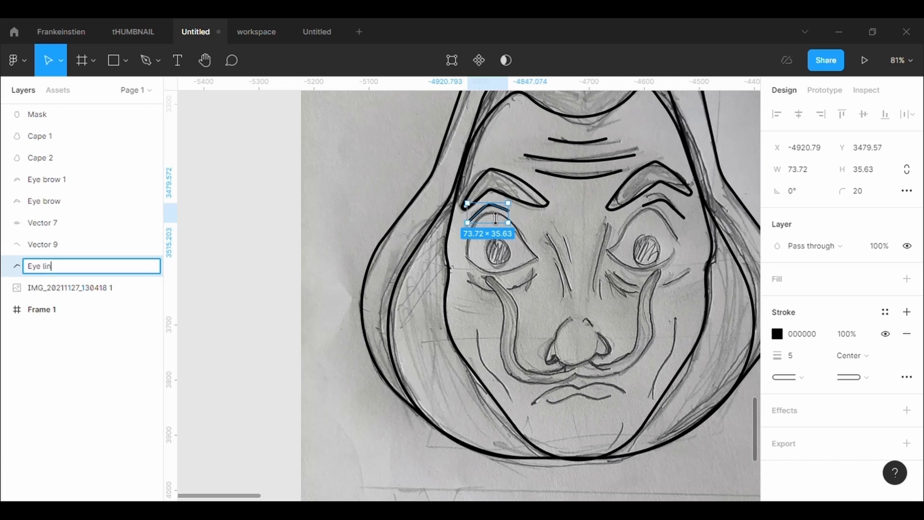
pyautogui.write('Eye line')
pyautogui.press('Return')
pyautogui.click(687, 216)
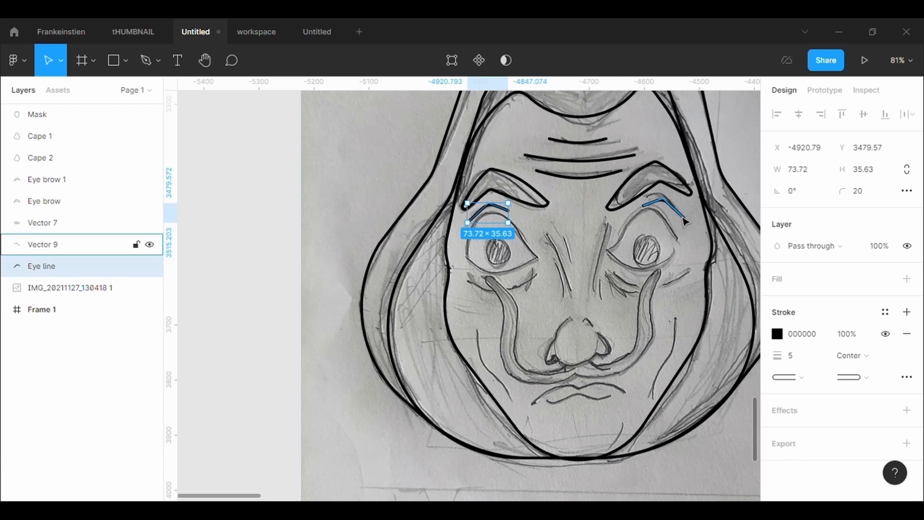
pyautogui.hotkey('ctrl', 'r')
pyautogui.write('ey')
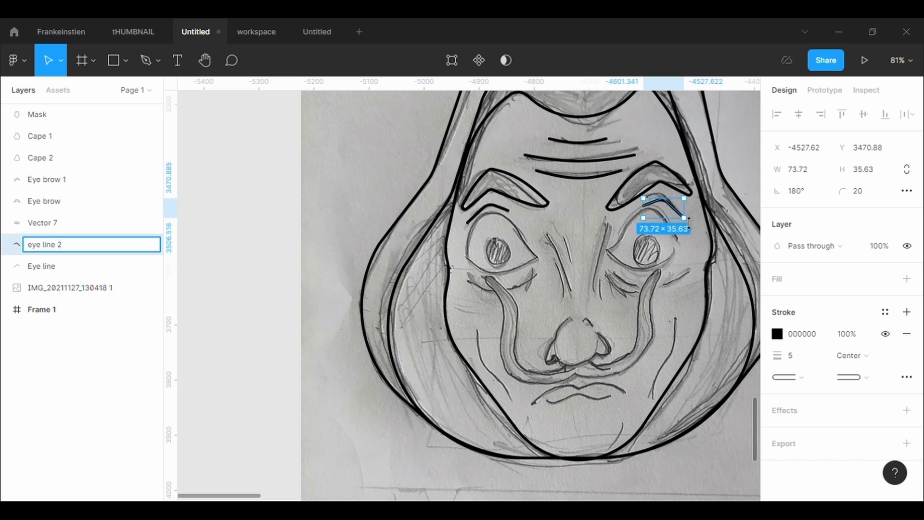
pyautogui.press('Return')
# Rename the forehead wrinkles layer "Head line"
pyautogui.click(582, 164)
pyautogui.click(584, 168)
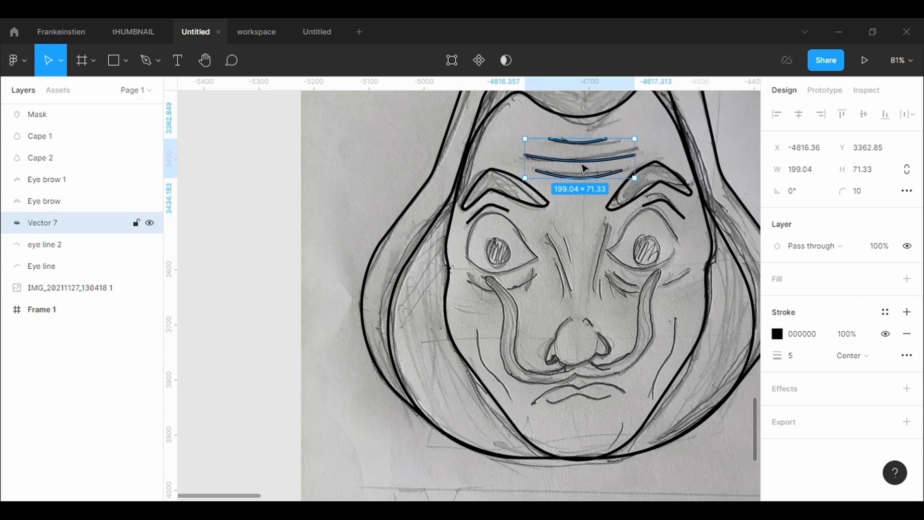
pyautogui.hotkey('ctrl', 'r')
pyautogui.press('BackSpace')
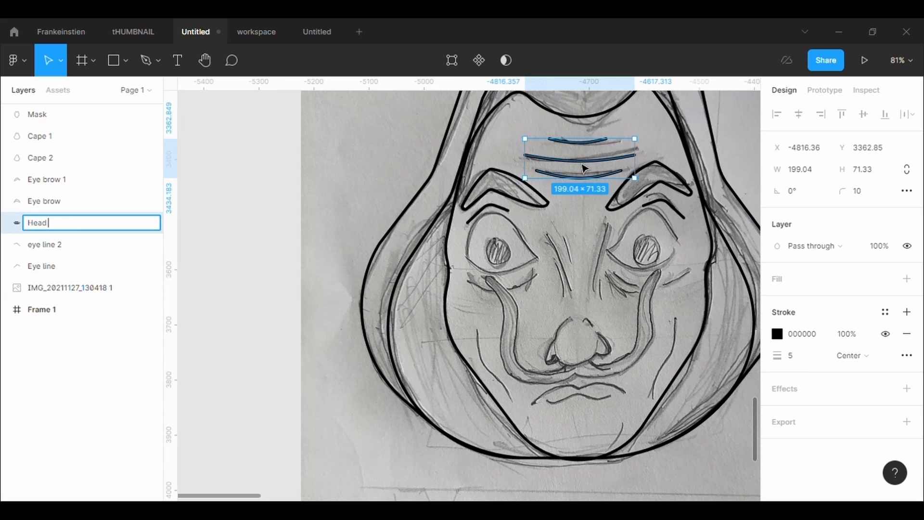
pyautogui.press('Return')
pyautogui.click(585, 120)
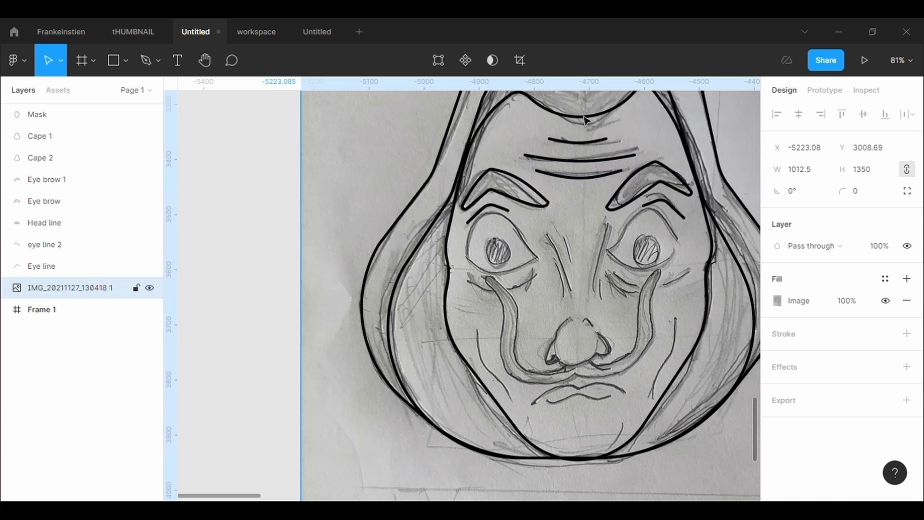
# Trace the left eye as a closed five-point outline with the Pen tool, about 131 by 109
pyautogui.hscroll(4, 383, 237)
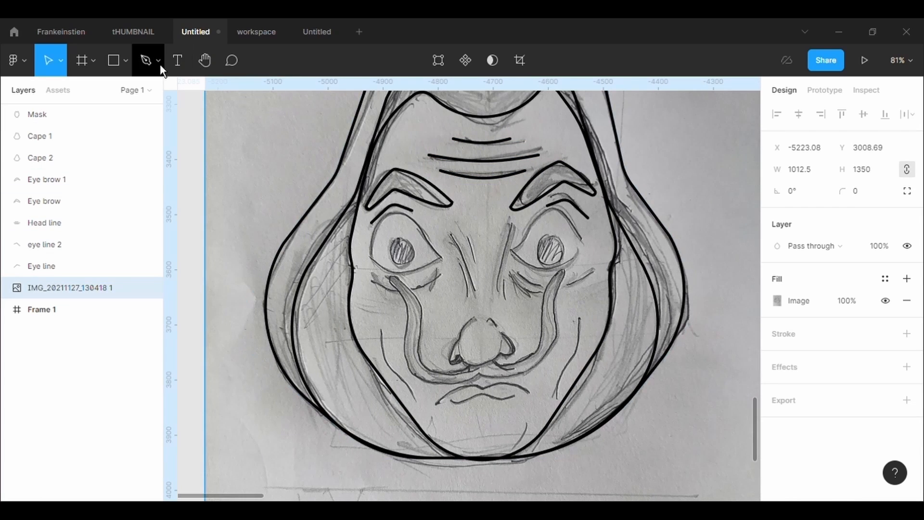
pyautogui.click(147, 60)
pyautogui.scroll(3, 447, 275)
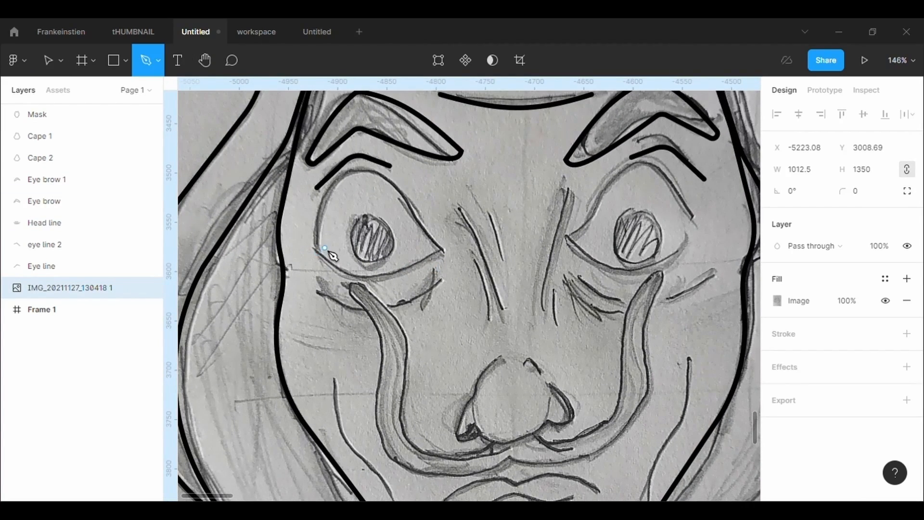
pyautogui.click(316, 248)
pyautogui.click(351, 171)
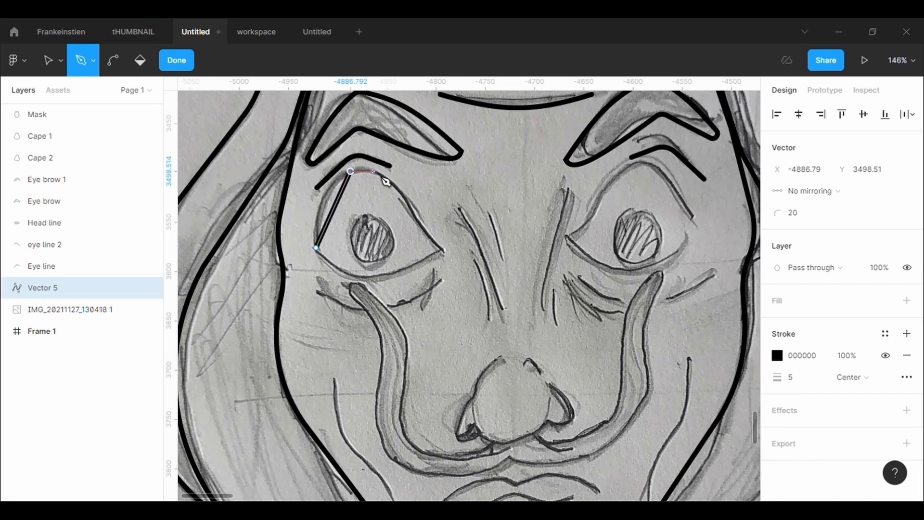
pyautogui.click(420, 223)
pyautogui.click(445, 252)
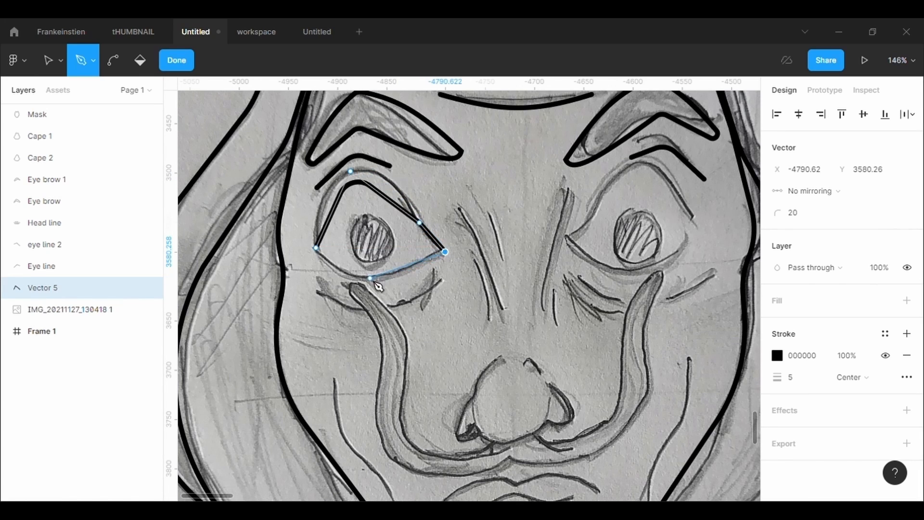
pyautogui.click(370, 278)
pyautogui.click(317, 249)
pyautogui.press('Escape')
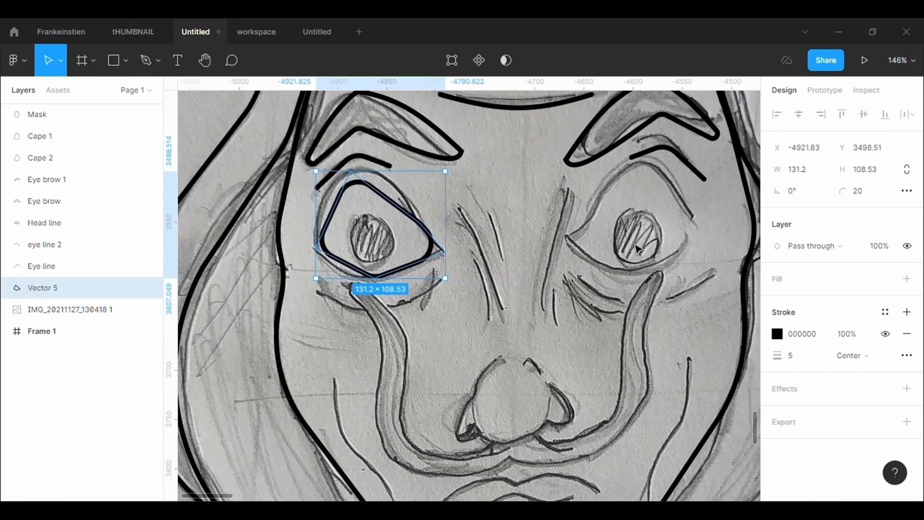
# Set the left eye outline's corner radius to 100 and pull its top point upward to fit the sketched eyelid
pyautogui.click(866, 193)
pyautogui.write('100')
pyautogui.press('Return')
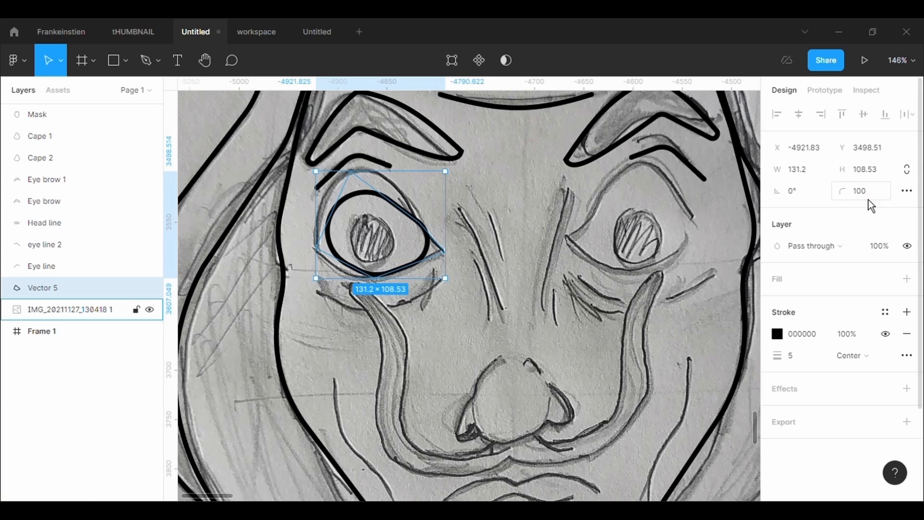
pyautogui.click(451, 60)
pyautogui.moveTo(353, 172); pyautogui.dragTo(328, 132)
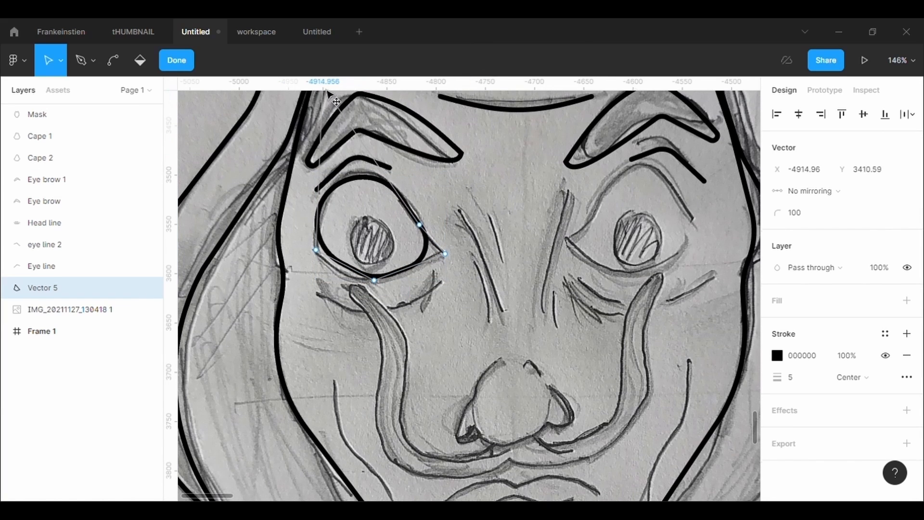
pyautogui.moveTo(336, 101); pyautogui.dragTo(336, 99)
# Set the corner radius of the left eye's inner corner point to 0 and shift the outer and lower points slightly downward
pyautogui.click(445, 266)
pyautogui.click(807, 223)
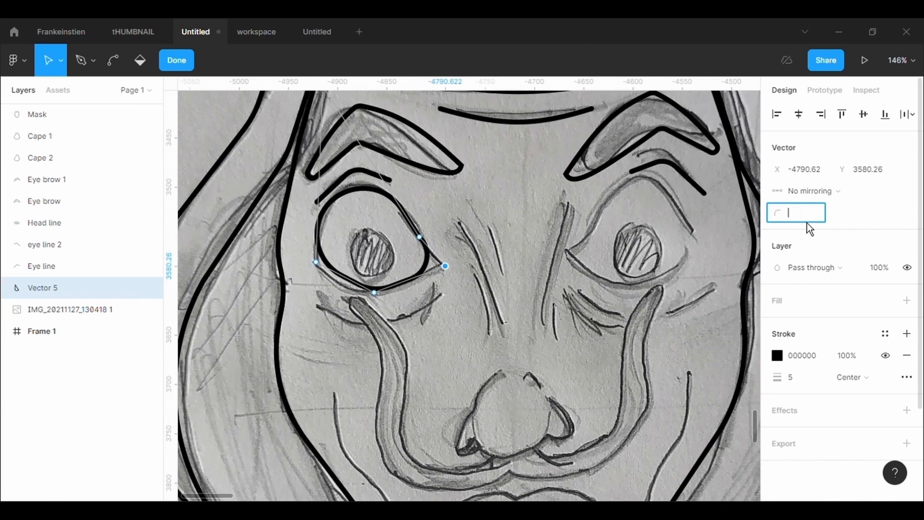
pyautogui.write('0')
pyautogui.press('Return')
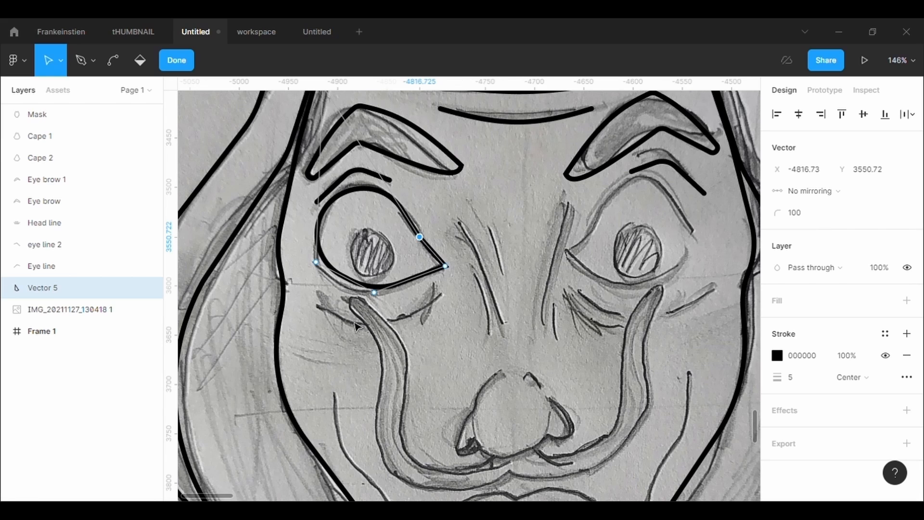
pyautogui.moveTo(316, 263); pyautogui.dragTo(320, 276)
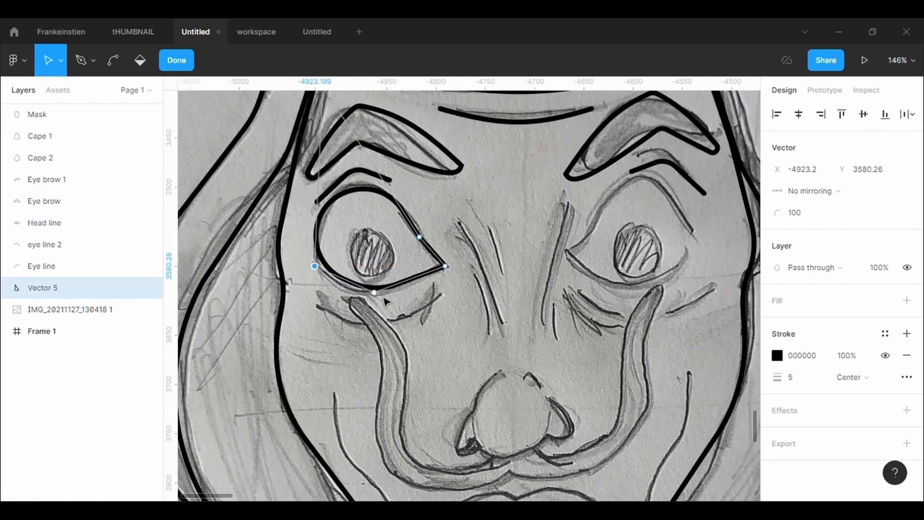
pyautogui.moveTo(377, 293); pyautogui.dragTo(378, 302)
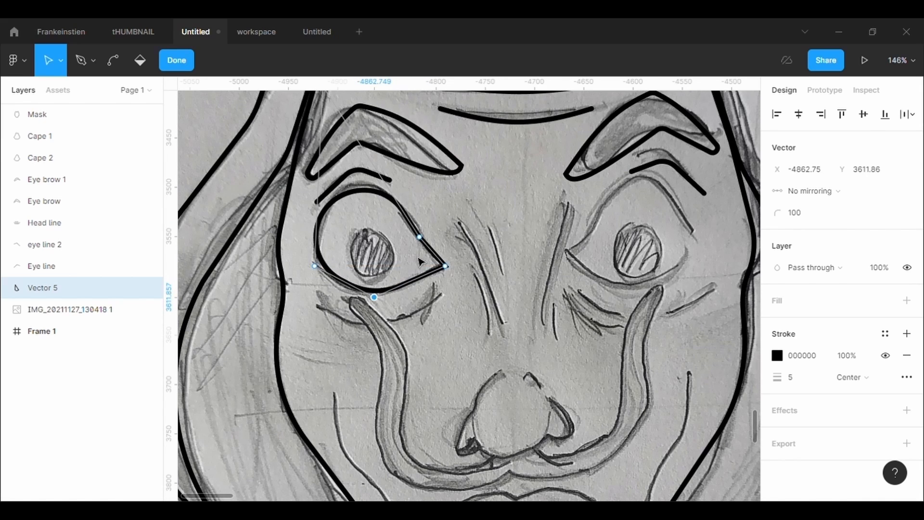
# Add a point on the left eye outline's inner upper edge and shift it and its neighbour to follow the sketched eyelid
pyautogui.moveTo(419, 236); pyautogui.dragTo(417, 242)
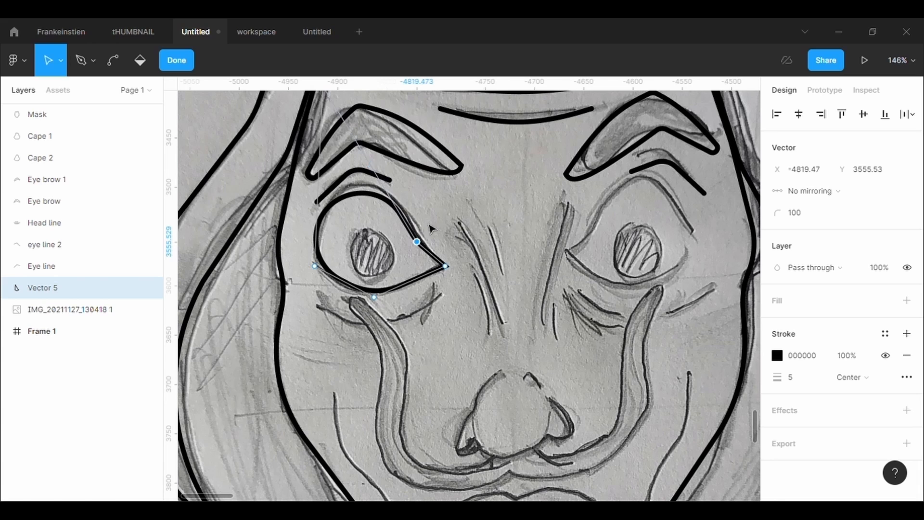
pyautogui.moveTo(375, 168); pyautogui.dragTo(413, 221)
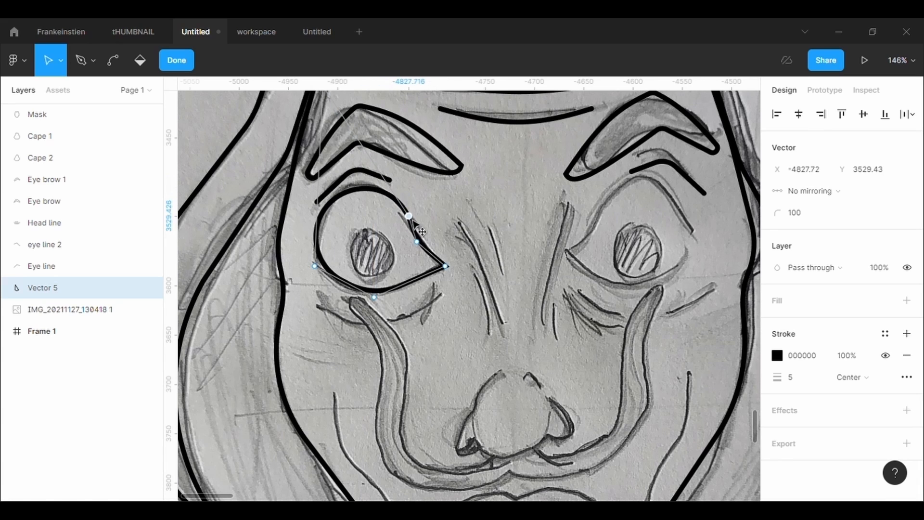
pyautogui.click(477, 235)
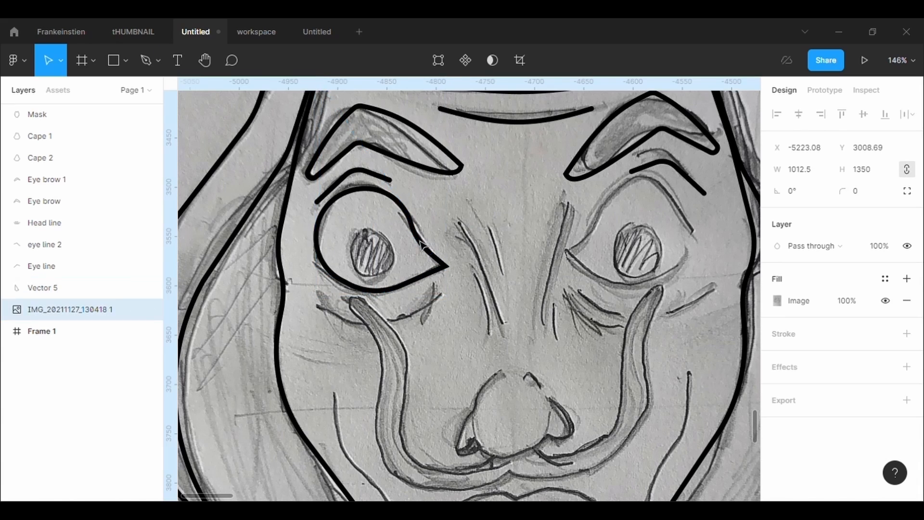
pyautogui.click(421, 245)
pyautogui.press('Return')
pyautogui.moveTo(420, 245); pyautogui.dragTo(426, 250)
pyautogui.moveTo(411, 219); pyautogui.dragTo(420, 229)
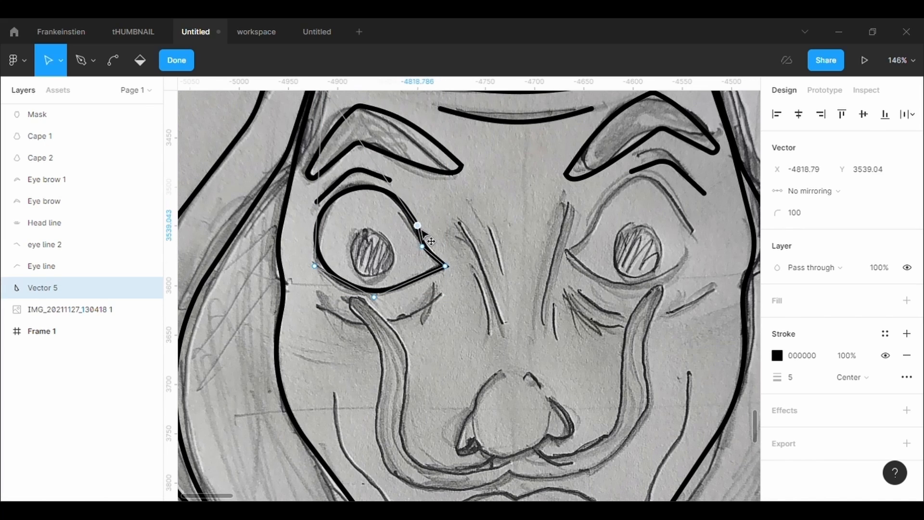
pyautogui.click(442, 243)
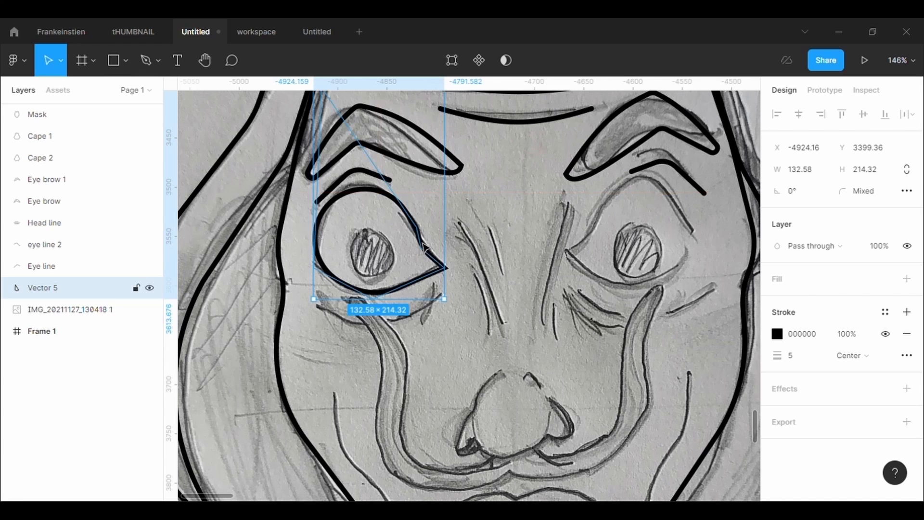
# Duplicate the left eye outline, flip the copy horizontally and place it over the sketched right eye
pyautogui.click(491, 235)
pyautogui.click(423, 237)
pyautogui.hotkey('ctrl', 'c')
pyautogui.hotkey('ctrl', 'v')
pyautogui.hotkey('shift', 'h')
pyautogui.moveTo(423, 237); pyautogui.dragTo(688, 206)
pyautogui.click(527, 219)
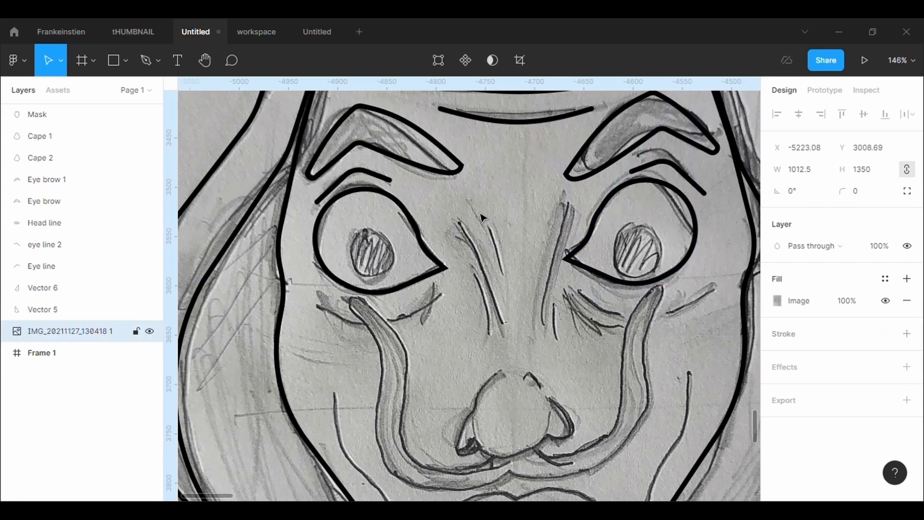
# Rename the left eye outline "Eye ball" and the right eye outline "Eye ball 2"
pyautogui.click(432, 263)
pyautogui.hotkey('ctrl', 'r')
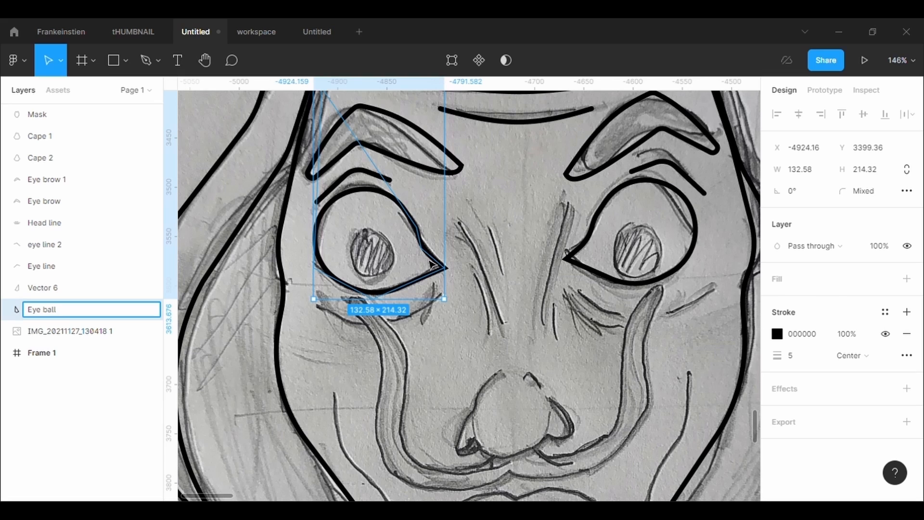
pyautogui.press('Return')
pyautogui.click(653, 287)
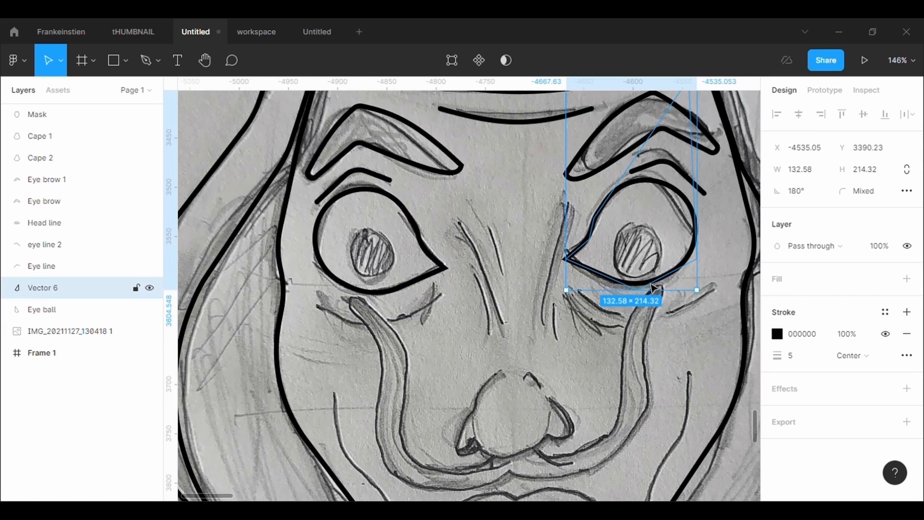
pyautogui.hotkey('shift', 'r')
pyautogui.hotkey('ctrl', 'r')
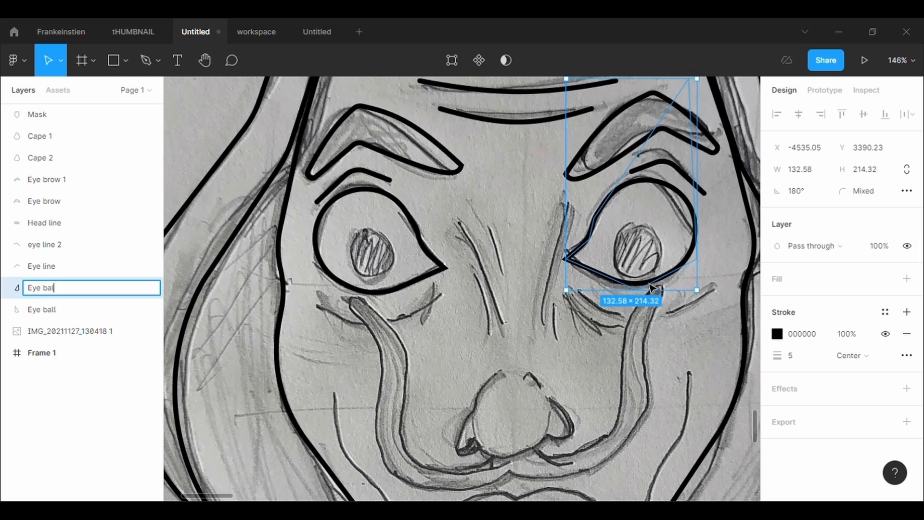
pyautogui.write('Eye ball 2')
pyautogui.press('Return')
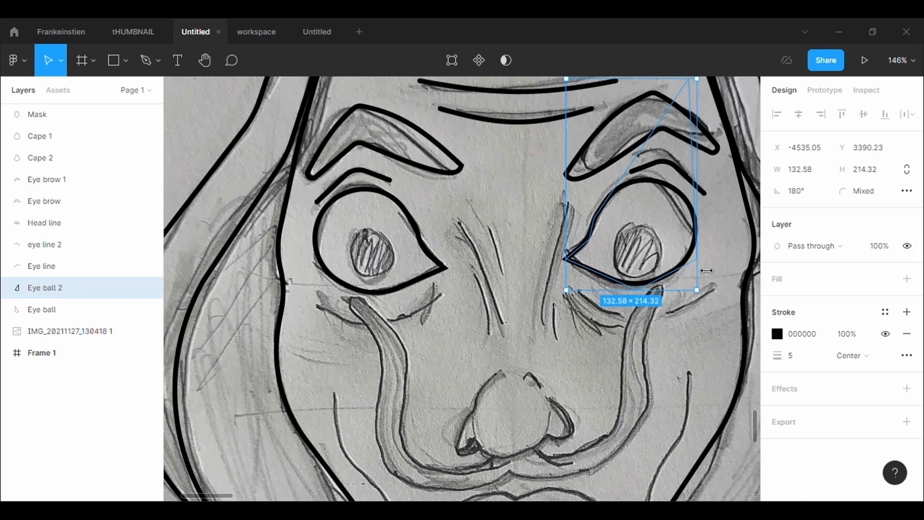
# Draw an ellipse about 47 by 47 over the sketched left pupil and fill it with black 000000
pyautogui.click(127, 61)
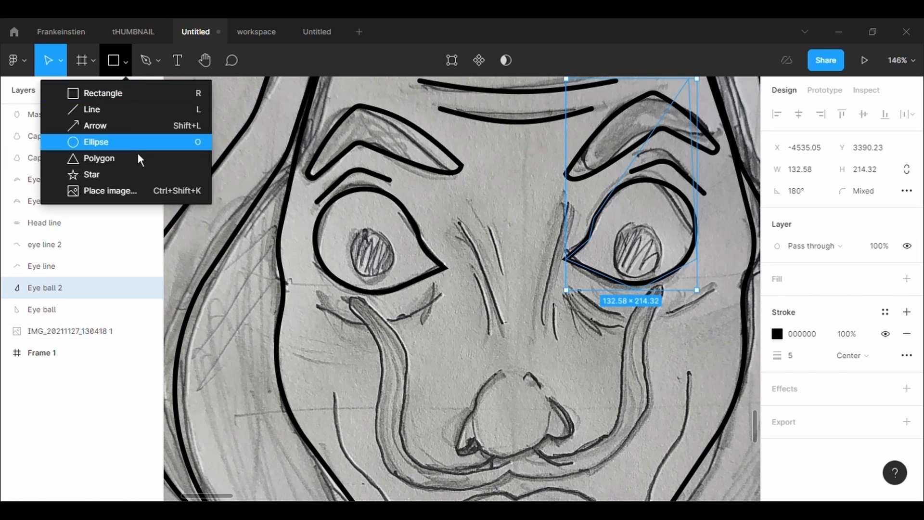
pyautogui.click(120, 142)
pyautogui.moveTo(348, 229); pyautogui.dragTo(395, 280)
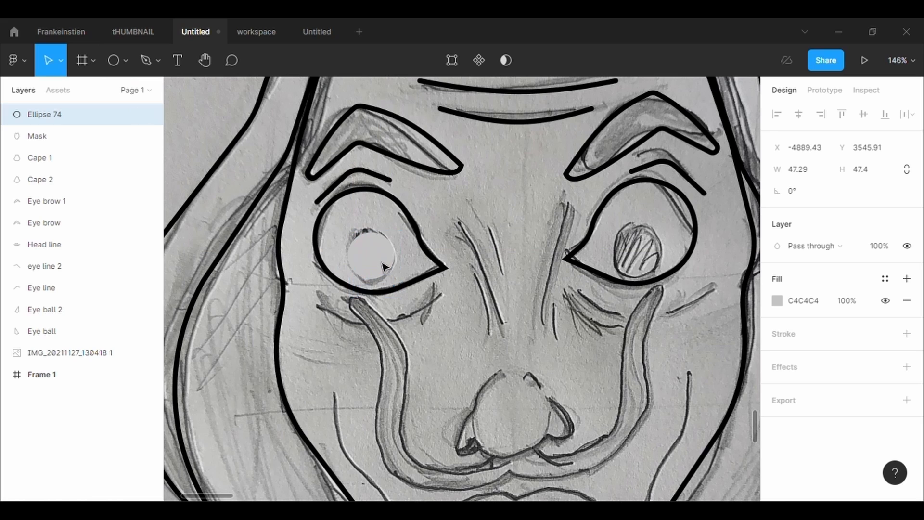
pyautogui.click(777, 300)
pyautogui.click(648, 313)
pyautogui.moveTo(648, 313); pyautogui.dragTo(613, 353)
pyautogui.click(502, 353)
# Duplicate the black pupil circle and place the copy over the sketched right pupil
pyautogui.click(371, 275)
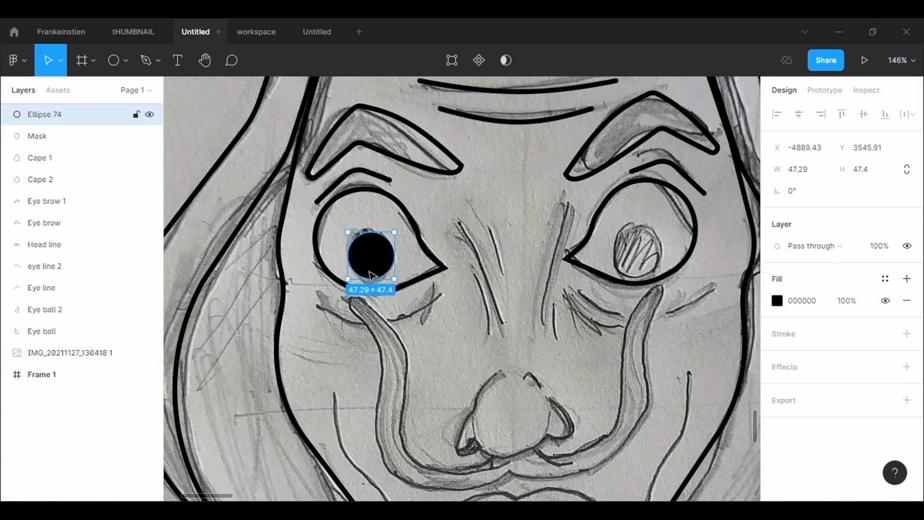
pyautogui.hotkey('ctrl', 'v')
pyautogui.moveTo(372, 275); pyautogui.dragTo(637, 270)
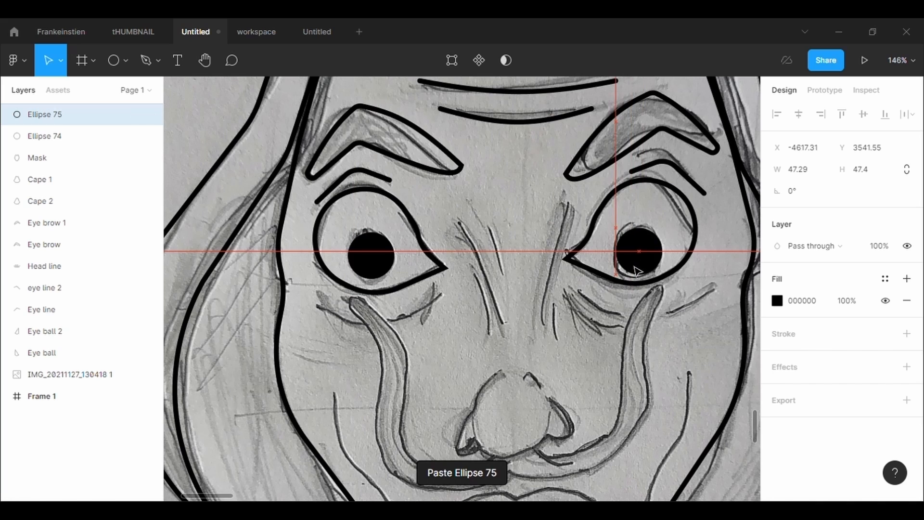
# Rename the left pupil circle "Pupil" and the right pupil circle "Pupil 2"
pyautogui.click(384, 259)
pyautogui.hotkey('ctrl', 'r')
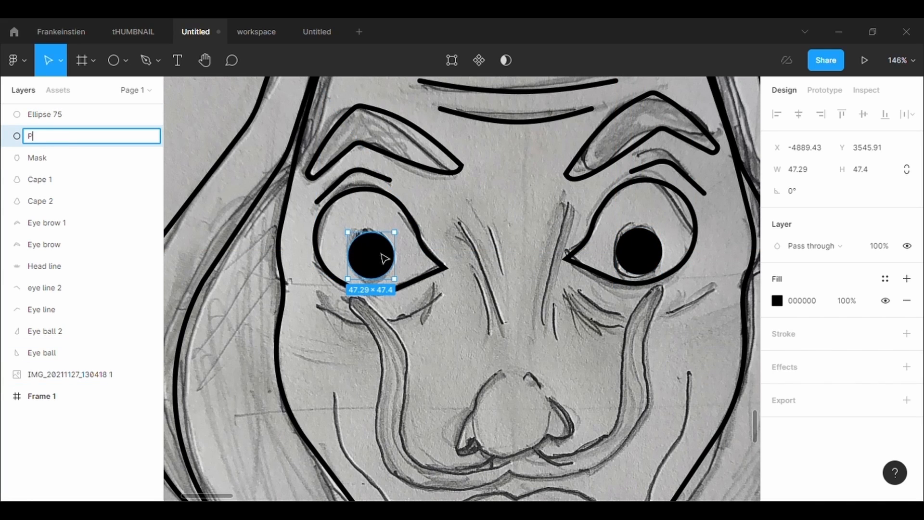
pyautogui.write('Pupil')
pyautogui.press('Return')
pyautogui.click(640, 252)
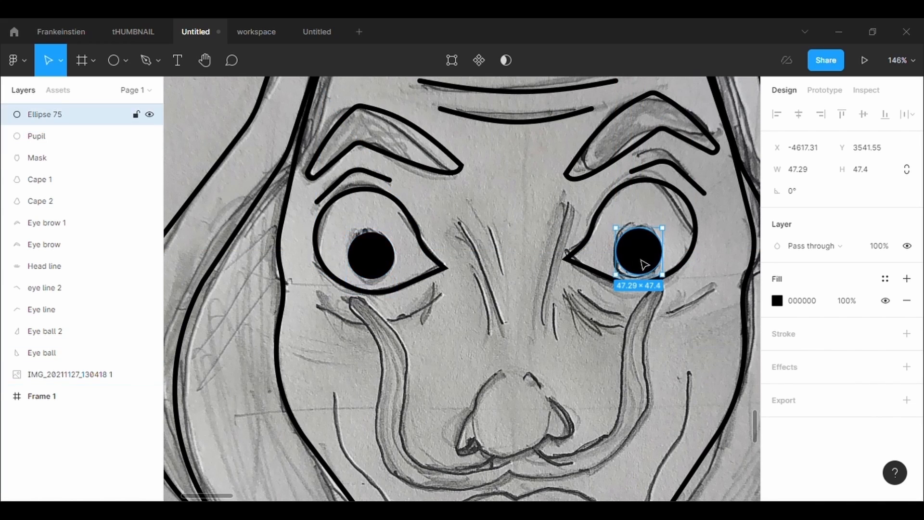
pyautogui.hotkey('ctrl', 'r')
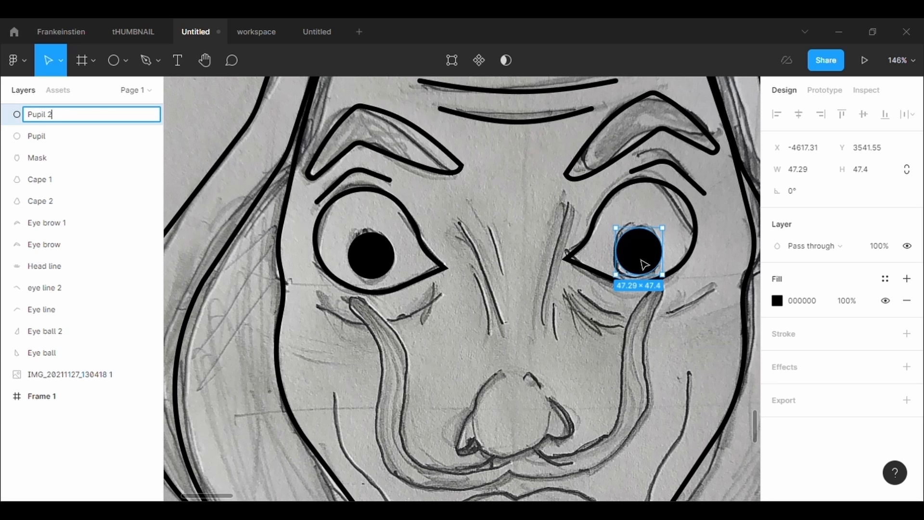
pyautogui.press('Return')
pyautogui.rightClick(488, 321)
pyautogui.click(453, 338)
# Trace the long crease between the left eye and the nose bridge as a straight Pen line, about 43 by 102
pyautogui.scroll(-1, 452, 335)
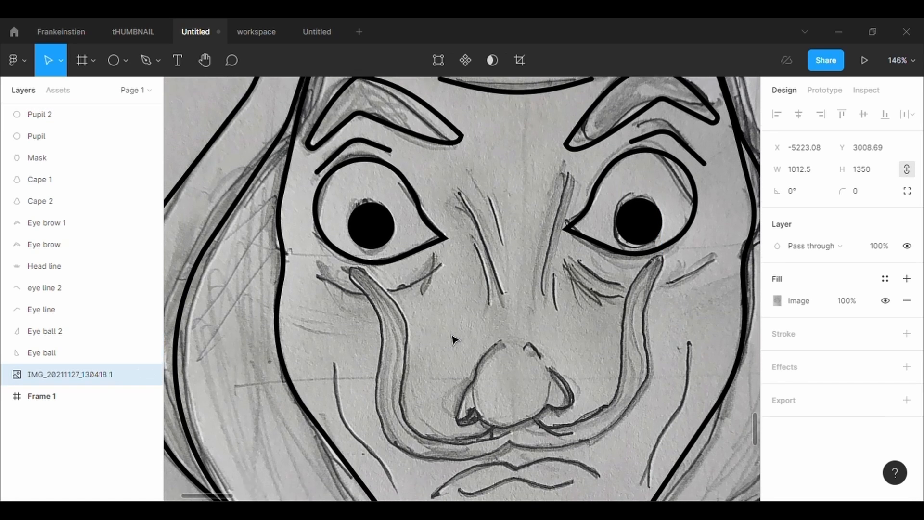
pyautogui.scroll(-1, 455, 340)
pyautogui.click(146, 61)
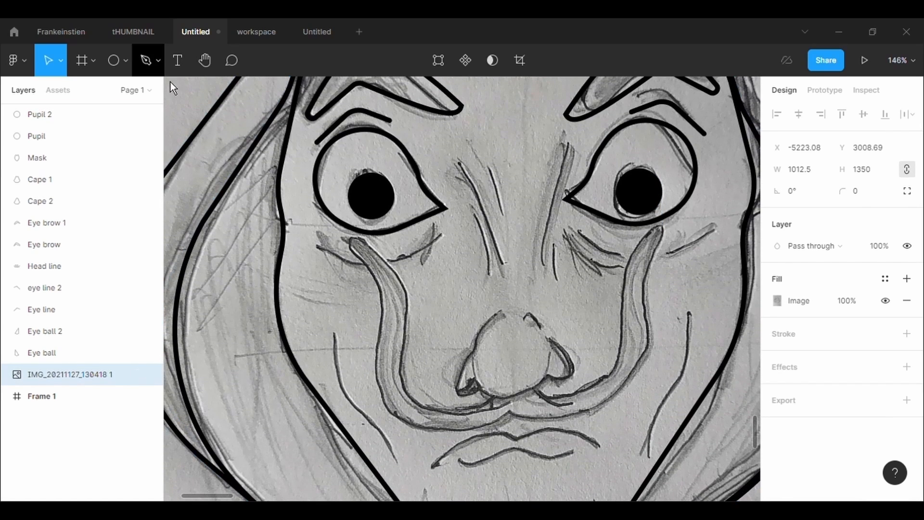
pyautogui.click(460, 164)
pyautogui.click(503, 263)
pyautogui.press('Escape')
pyautogui.press('Escape')
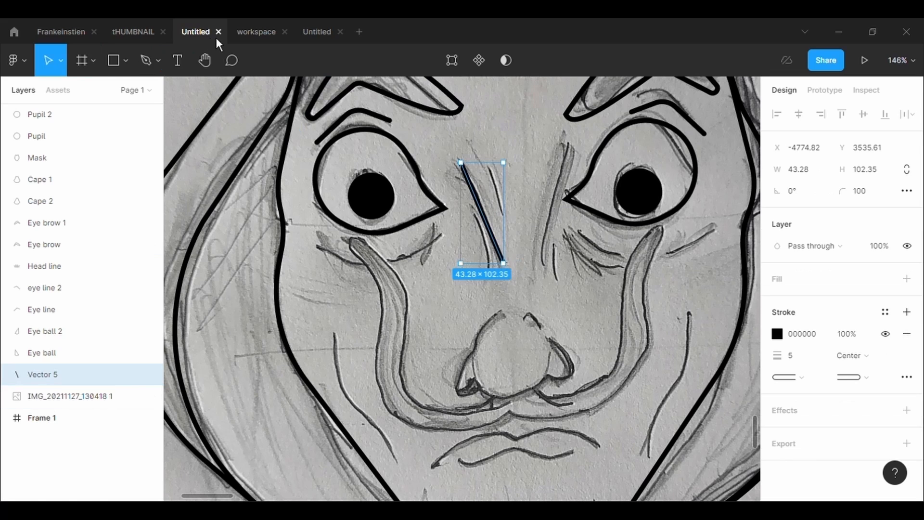
# Trace the long crease beside the right eye's inner corner as an open four-point path with the Pen tool
pyautogui.click(155, 68)
pyautogui.click(563, 143)
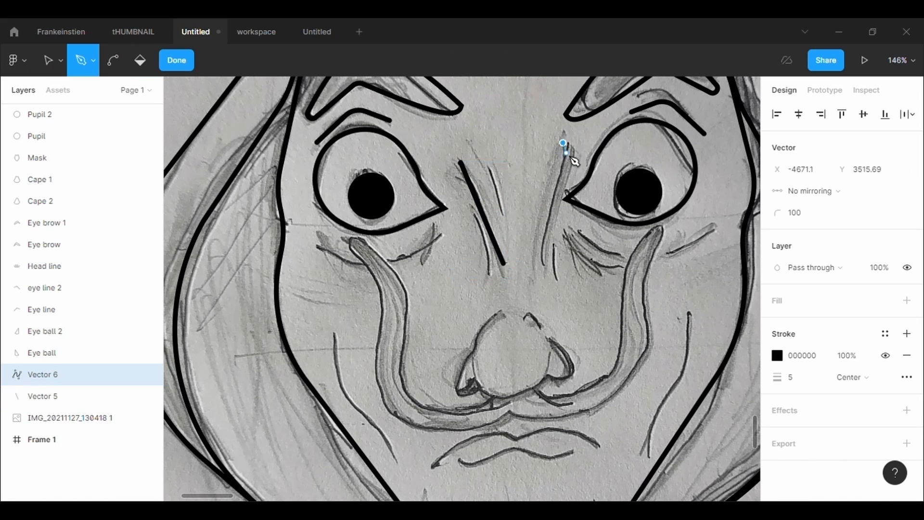
pyautogui.click(539, 254)
pyautogui.click(543, 262)
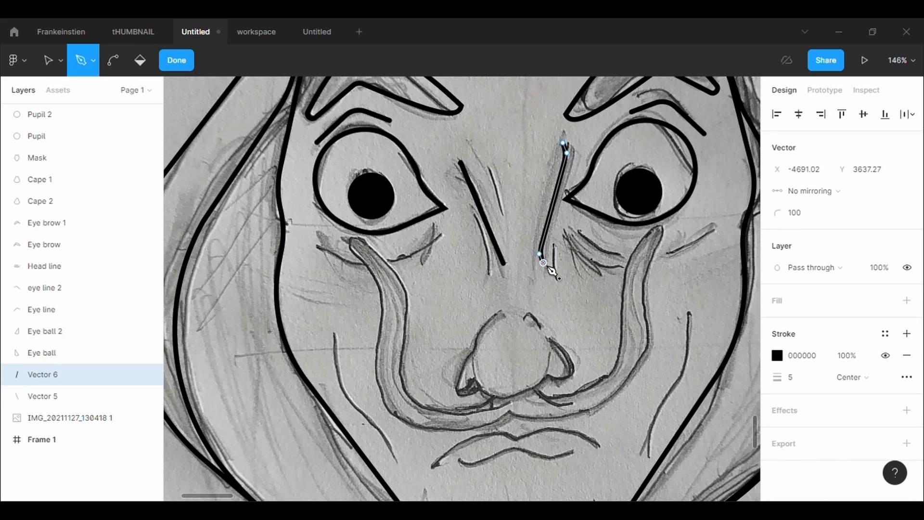
pyautogui.press('Escape')
pyautogui.press('Escape')
pyautogui.press('Escape')
# Trace the short upper crease on the nose bridge, inside the long left crease, as a Pen line about 16 by 47
pyautogui.click(155, 65)
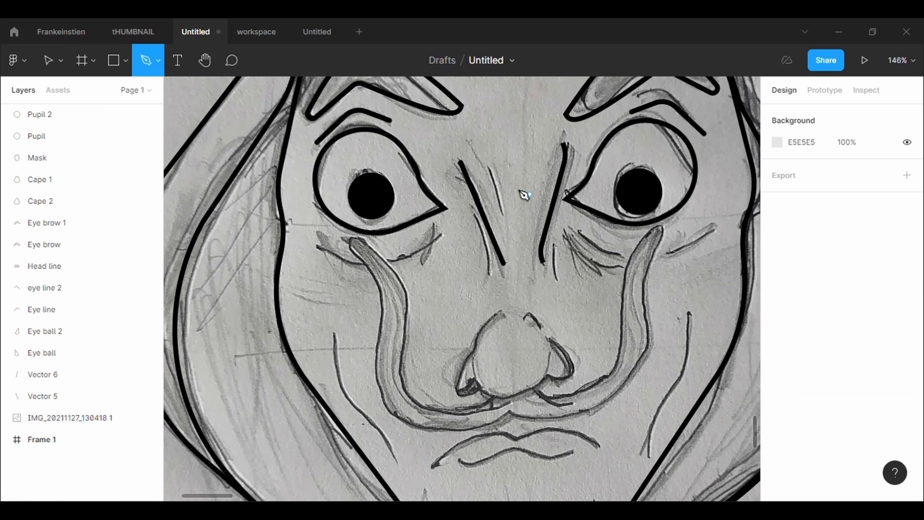
pyautogui.click(490, 168)
pyautogui.click(505, 214)
pyautogui.press('Escape')
pyautogui.press('Escape')
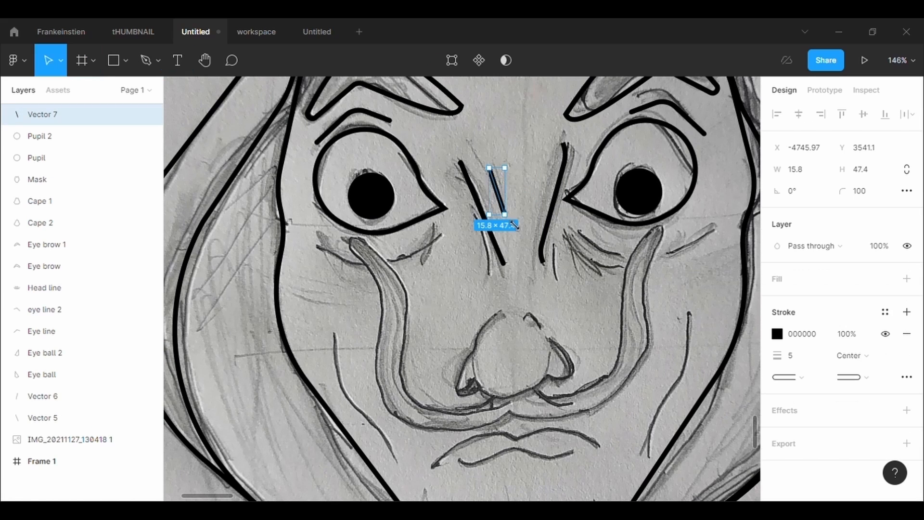
# Trace the short crease below the right eye's inner corner as a Pen line about 5.5 by 36
pyautogui.press('p')
pyautogui.click(557, 278)
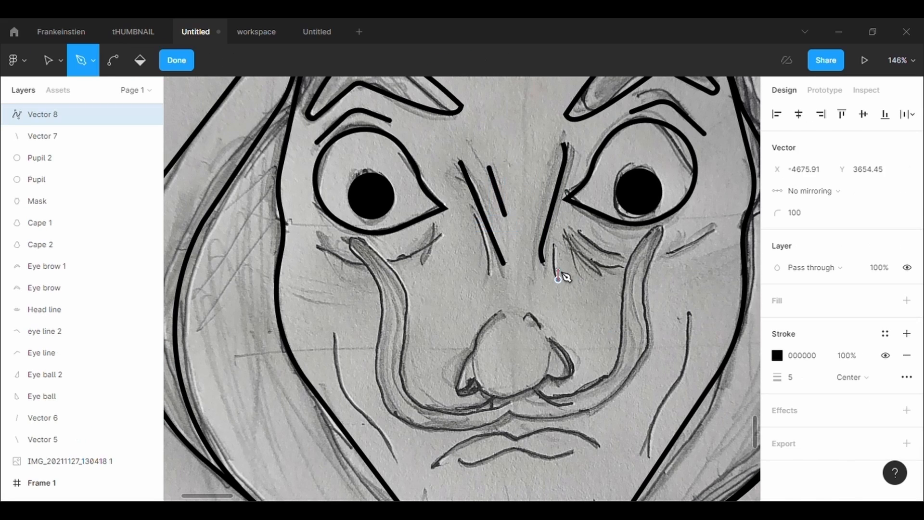
pyautogui.click(557, 244)
pyautogui.press('Escape')
pyautogui.press('Escape')
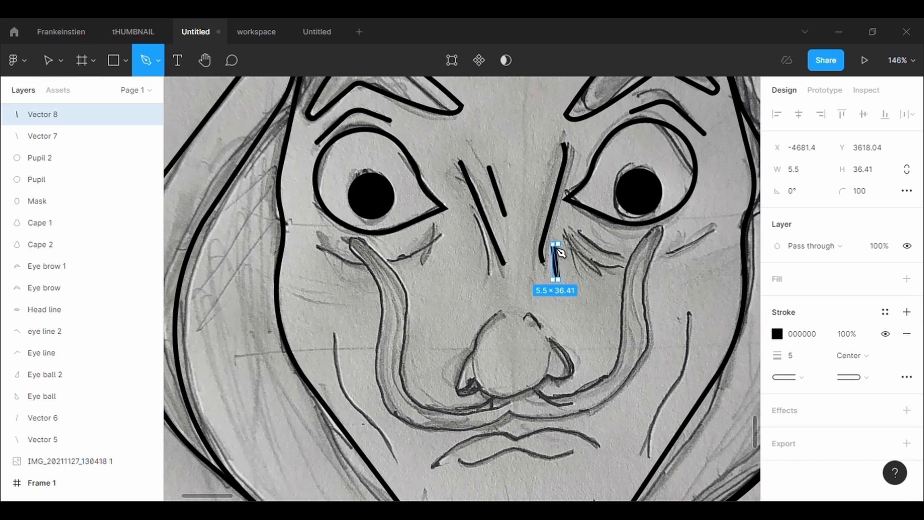
# Trace the short lower crease on the outer side of the long left crease as a straight Pen line
pyautogui.click(471, 217)
pyautogui.click(490, 276)
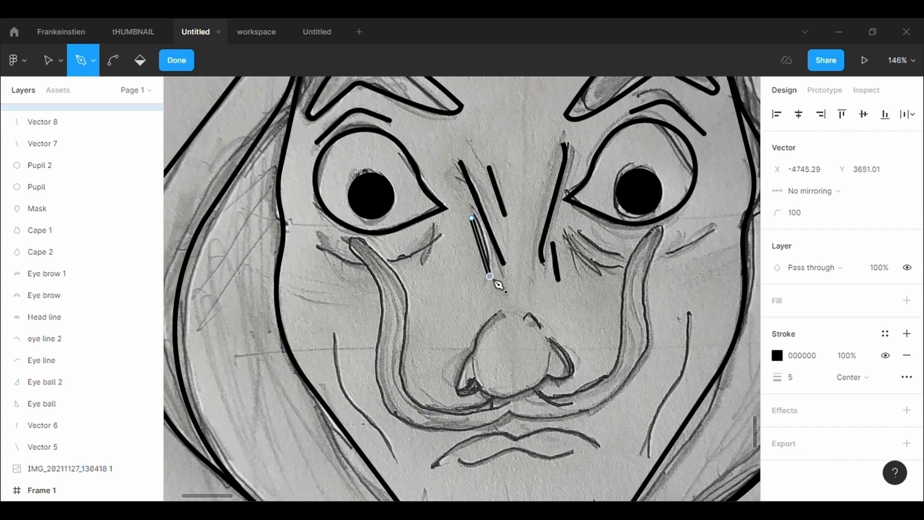
pyautogui.press('Escape')
pyautogui.press('Escape')
# Trace the wrinkle under the right eye as an open three-point curve with the Pen tool
pyautogui.press('p')
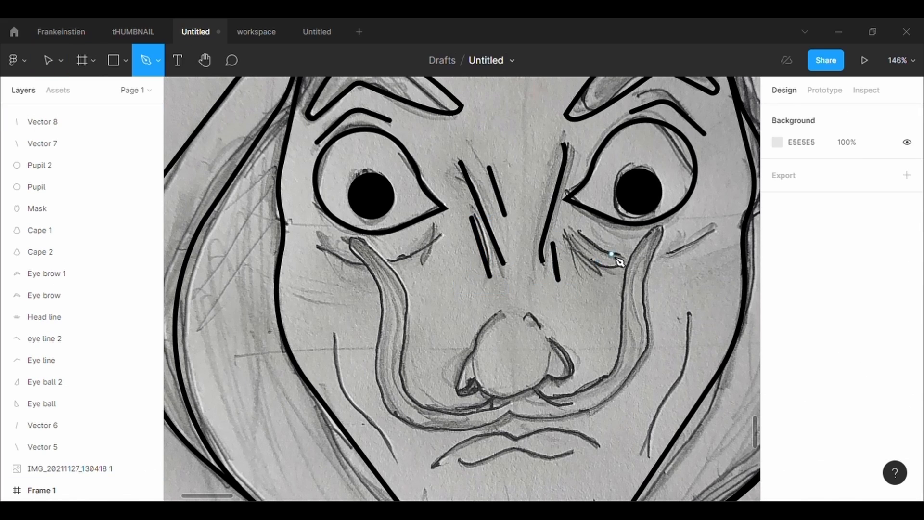
pyautogui.moveTo(581, 232); pyautogui.dragTo(651, 265)
pyautogui.click(714, 232)
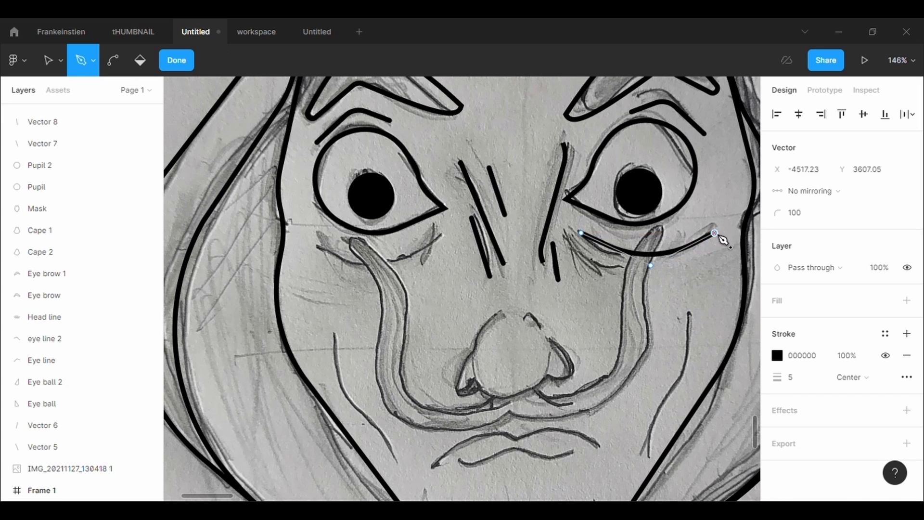
pyautogui.press('Escape')
pyautogui.press('Escape')
# Trace the short slanted wrinkle below the right eye's under-eye curve as a straight Pen line, about 52 by 37
pyautogui.press('p')
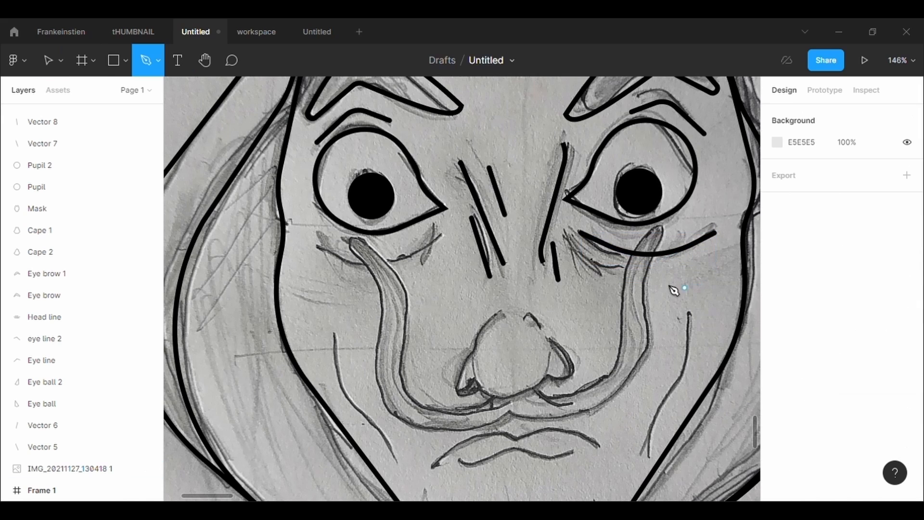
pyautogui.click(568, 236)
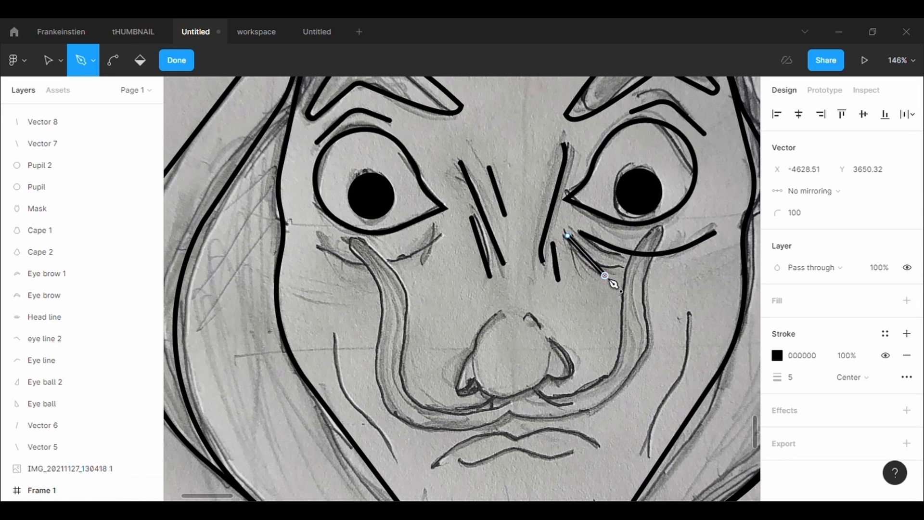
pyautogui.click(605, 264)
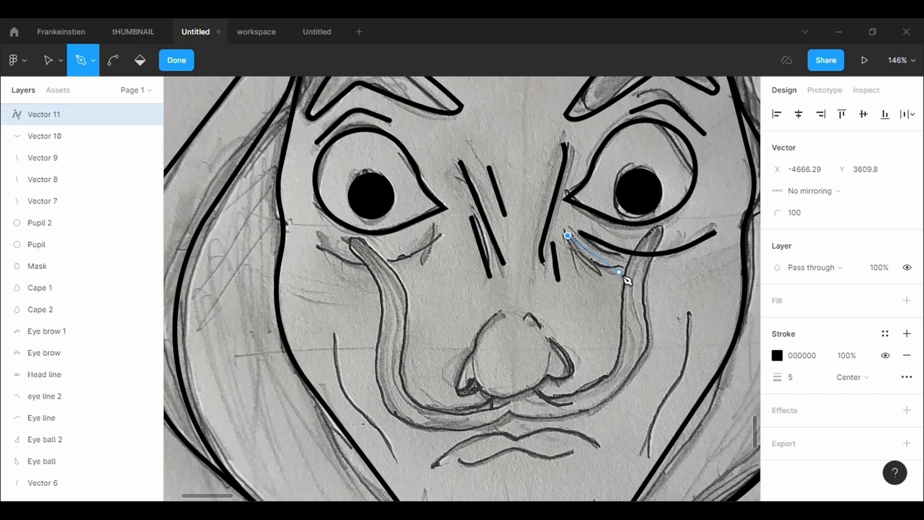
pyautogui.click(619, 272)
pyautogui.press('Escape')
# Trace the wrinkle under the left eye as an open three-point curve with the Pen tool, about 129 by 34
pyautogui.press('p')
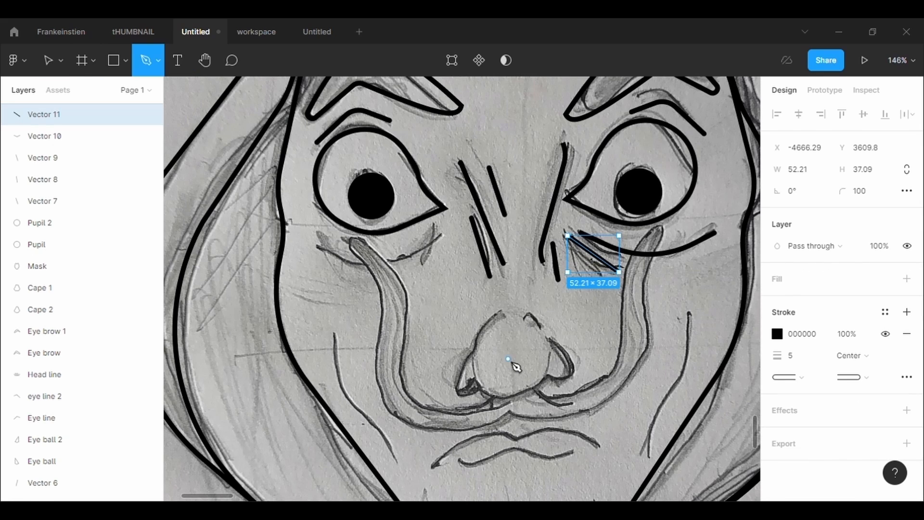
pyautogui.click(317, 247)
pyautogui.click(378, 268)
pyautogui.click(443, 235)
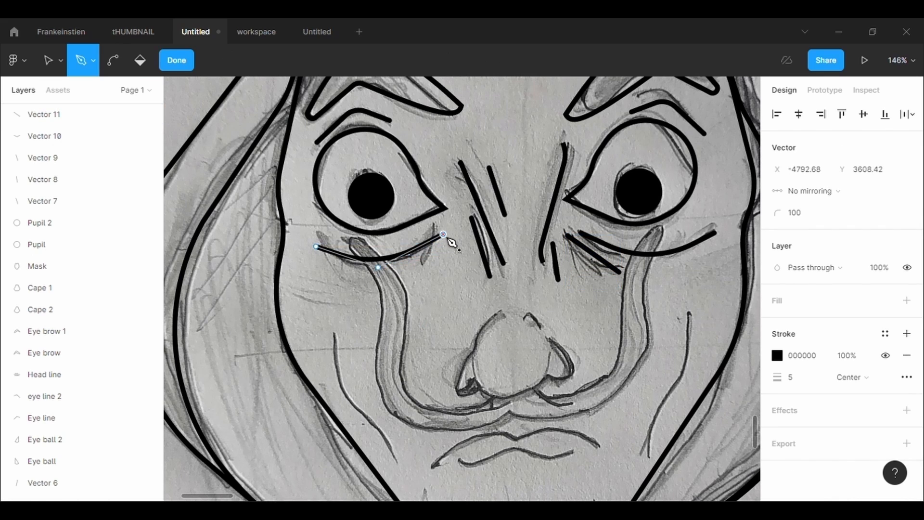
pyautogui.press('Escape')
pyautogui.press('Escape')
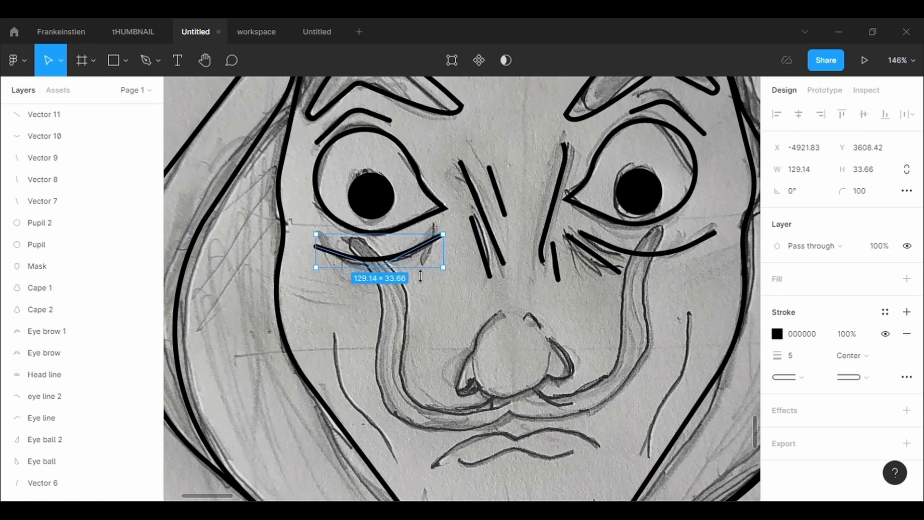
# Trace the short slanted wrinkle crossing the inner end of the left under-eye curve as a straight Pen line
pyautogui.press('Escape')
pyautogui.press('p')
pyautogui.click(433, 226)
pyautogui.click(421, 271)
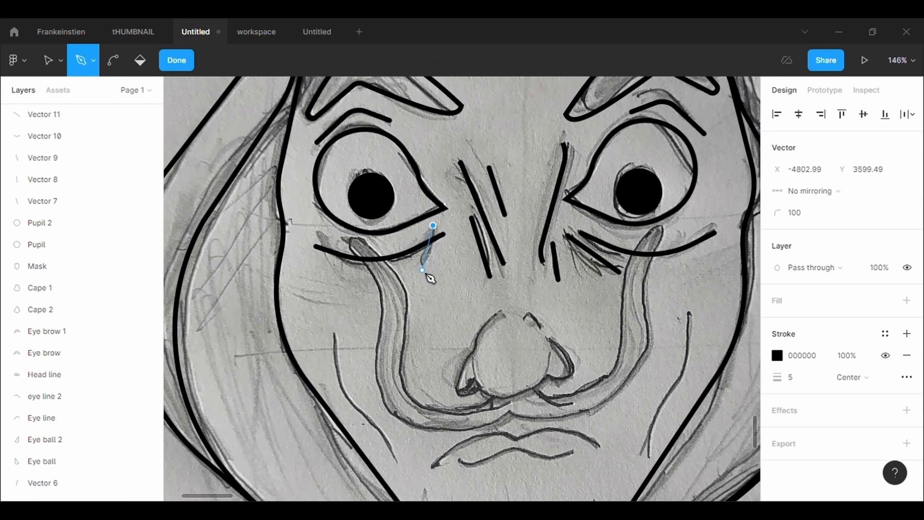
pyautogui.press('Escape')
pyautogui.press('Escape')
pyautogui.press('Escape')
# Trace the left cheek crease as an open four-point curve with the Pen tool, about 63 by 131
pyautogui.scroll(-2, 492, 288)
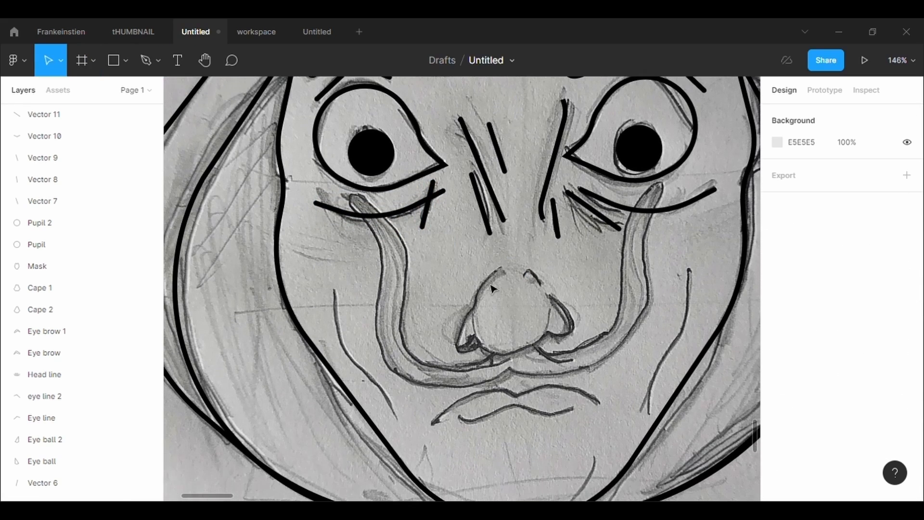
pyautogui.press('p')
pyautogui.click(335, 291)
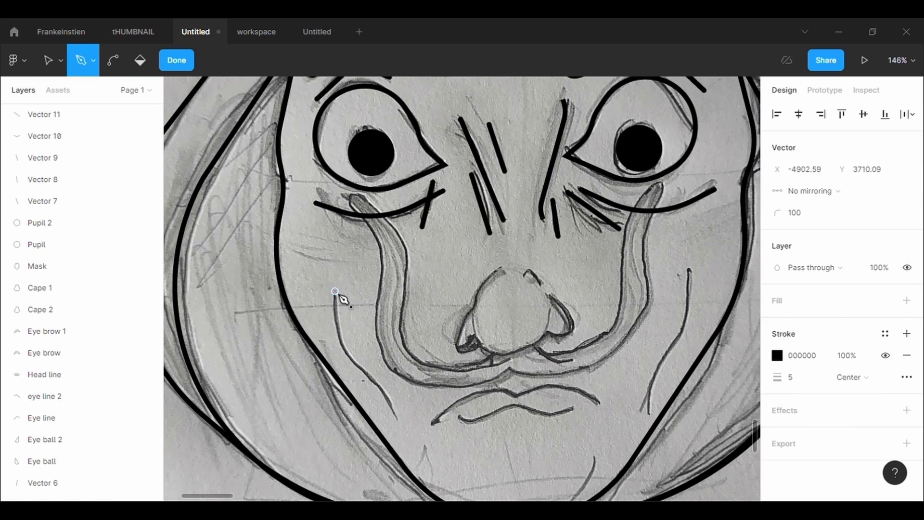
pyautogui.click(346, 351)
pyautogui.click(379, 383)
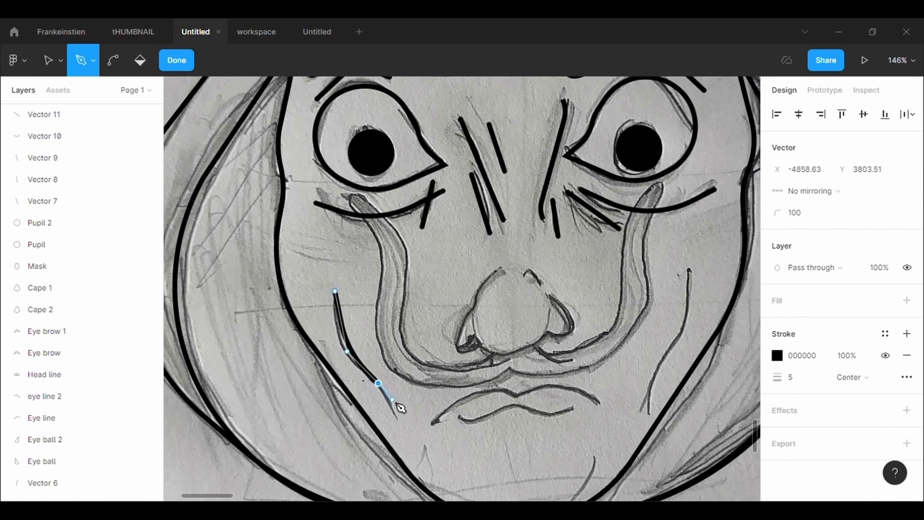
pyautogui.click(396, 420)
pyautogui.press('Escape')
pyautogui.press('Escape')
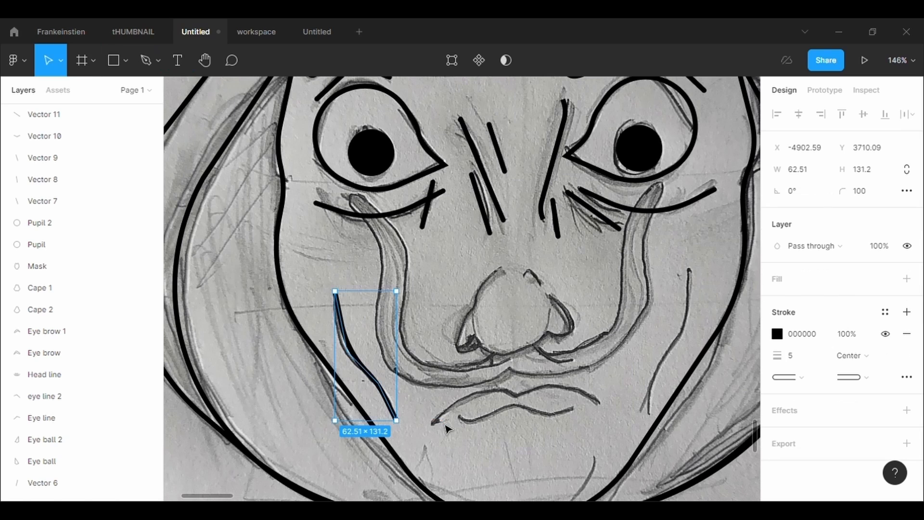
# Duplicate the left cheek line, flip the copy horizontally and place it over the right cheek crease
pyautogui.hotkey('ctrl', 'c')
pyautogui.hotkey('ctrl', 'v')
pyautogui.hotkey('shift', 'h')
pyautogui.moveTo(385, 359); pyautogui.dragTo(687, 351)
pyautogui.click(592, 321)
pyautogui.scroll(3, 588, 305)
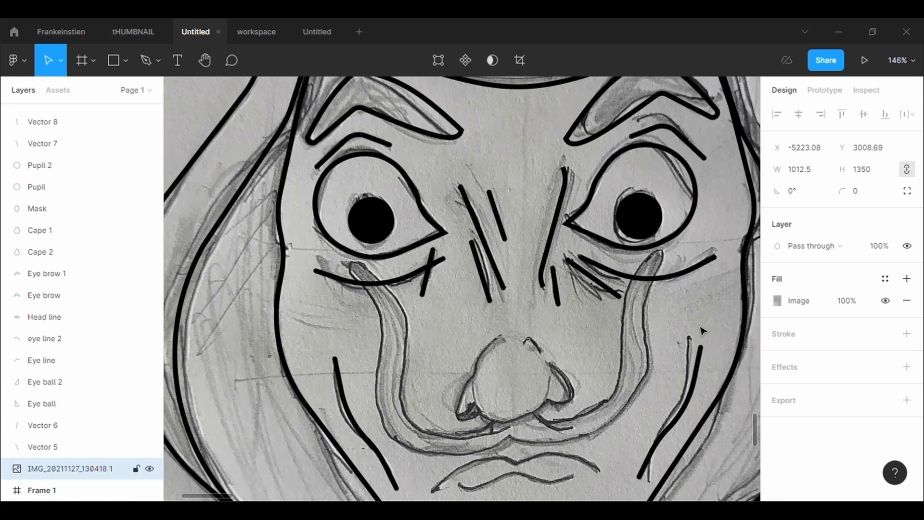
pyautogui.moveTo(700, 327); pyautogui.dragTo(520, 280)
pyautogui.hotkey('ctrl', 'z')
# Curve the long left crease between the eyes with the Bend tool to follow the sketch
pyautogui.scroll(-5, 465, 269)
pyautogui.scroll(3, 464, 272)
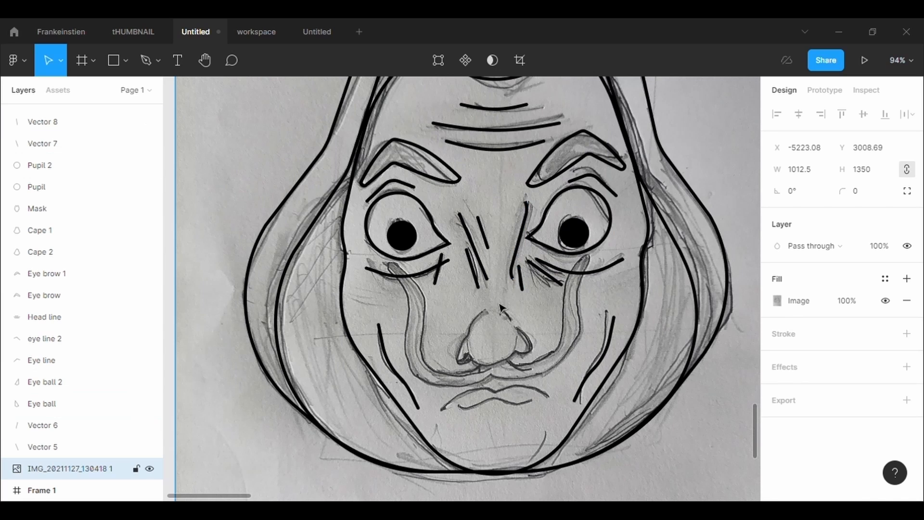
pyautogui.click(470, 238)
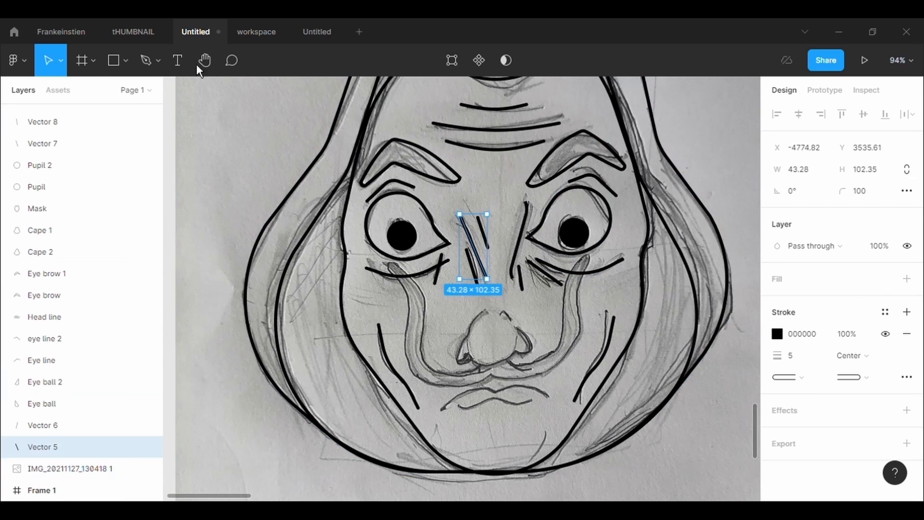
pyautogui.click(450, 59)
pyautogui.click(113, 59)
pyautogui.moveTo(474, 246); pyautogui.dragTo(483, 253)
pyautogui.scroll(4, 476, 244)
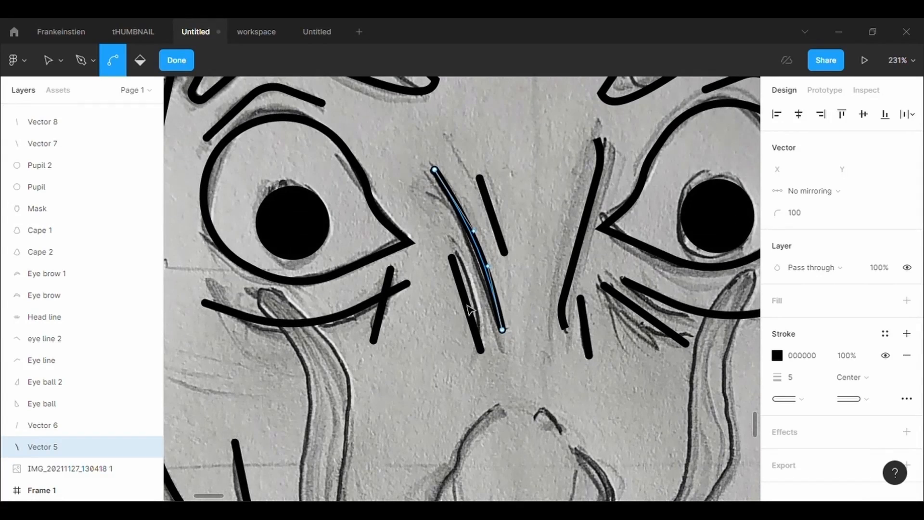
pyautogui.press('Escape')
# Bend the short lower crease on the outer side of the long left crease into a slight curve
pyautogui.click(470, 305)
pyautogui.click(452, 60)
pyautogui.click(113, 59)
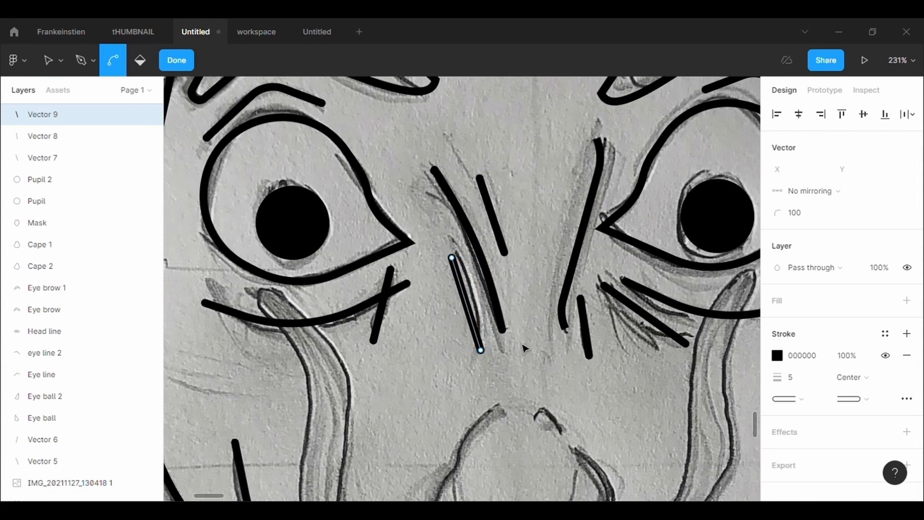
pyautogui.moveTo(466, 304); pyautogui.dragTo(474, 301)
pyautogui.press('Escape')
# Bend the short upper crease on the inner side of the long left crease into a slight curve
pyautogui.click(498, 225)
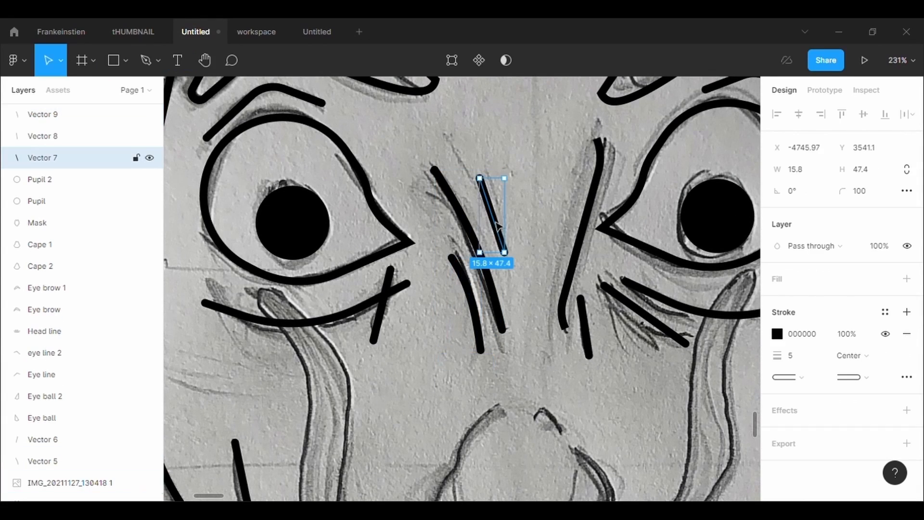
pyautogui.click(451, 61)
pyautogui.click(113, 60)
pyautogui.moveTo(501, 230); pyautogui.dragTo(506, 232)
pyautogui.press('Escape')
pyautogui.click(527, 245)
# Curve the middle segment of the long right crease between the eyes with the Bend tool
pyautogui.click(592, 181)
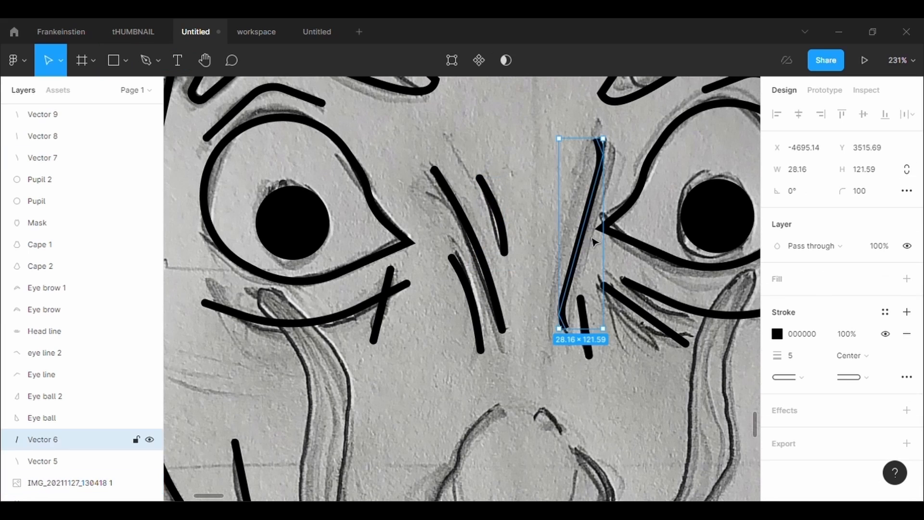
pyautogui.click(451, 60)
pyautogui.click(113, 60)
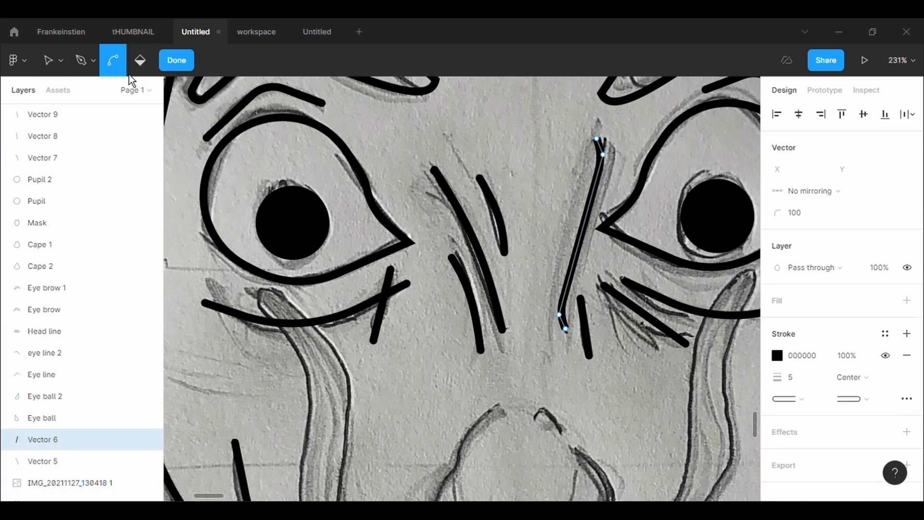
pyautogui.press('Escape')
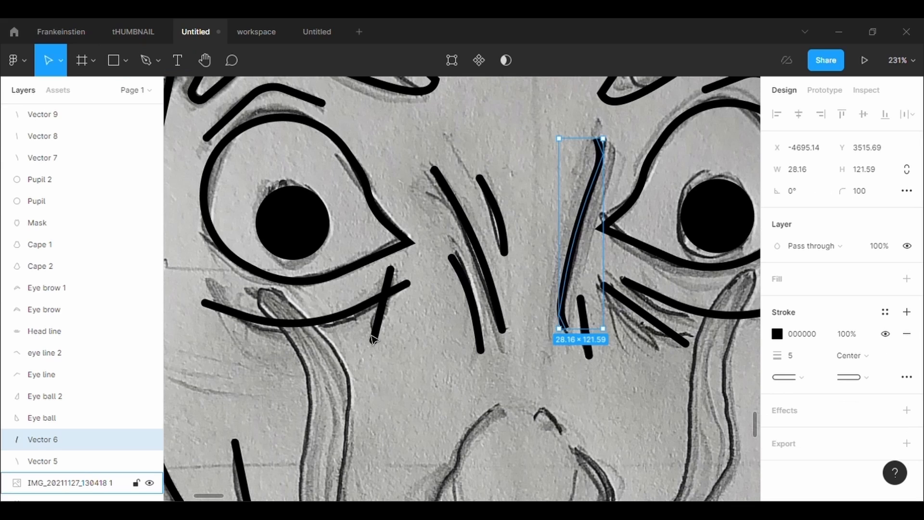
# Bend the short line crossing the left under-eye curve into an arc bulging toward the nose
pyautogui.click(385, 296)
pyautogui.click(461, 70)
pyautogui.click(113, 59)
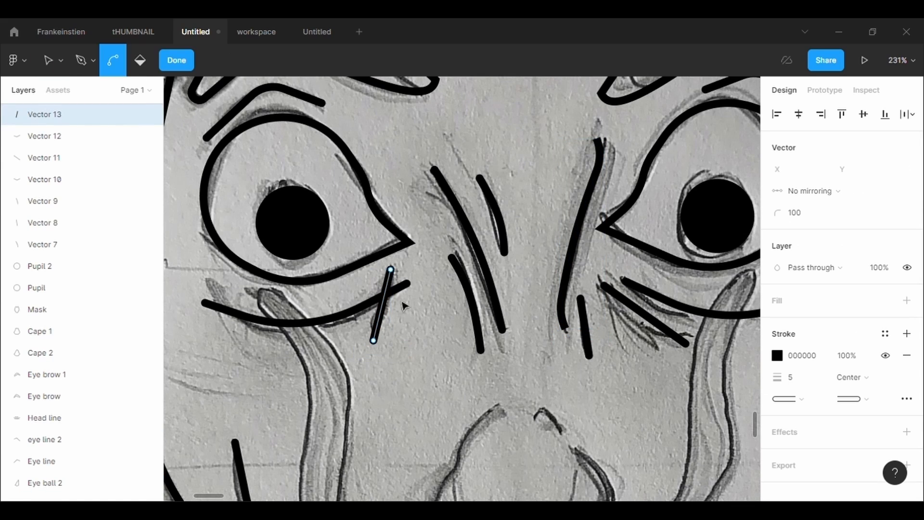
pyautogui.moveTo(384, 309); pyautogui.dragTo(394, 318)
pyautogui.press('Escape')
# Bend the short crease beside the lower end of the long right crease into a slight curve
pyautogui.click(591, 340)
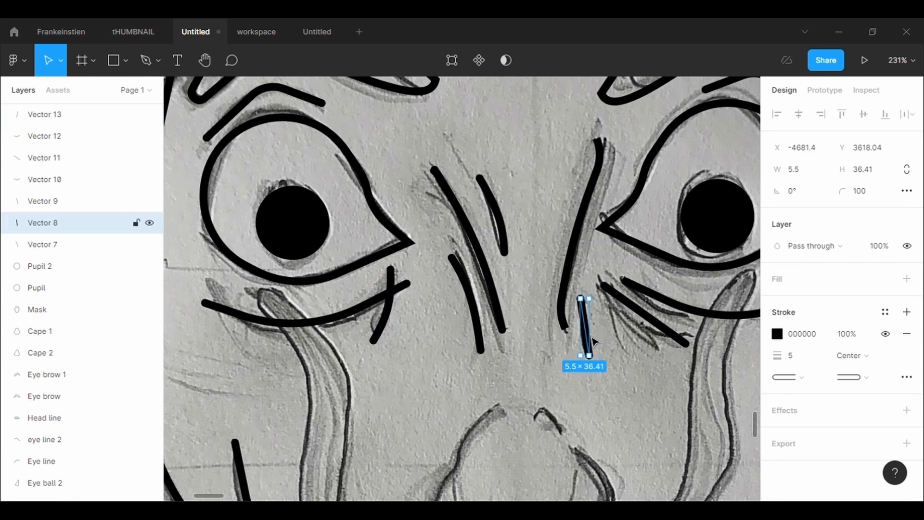
pyautogui.press('Return')
pyautogui.click(112, 59)
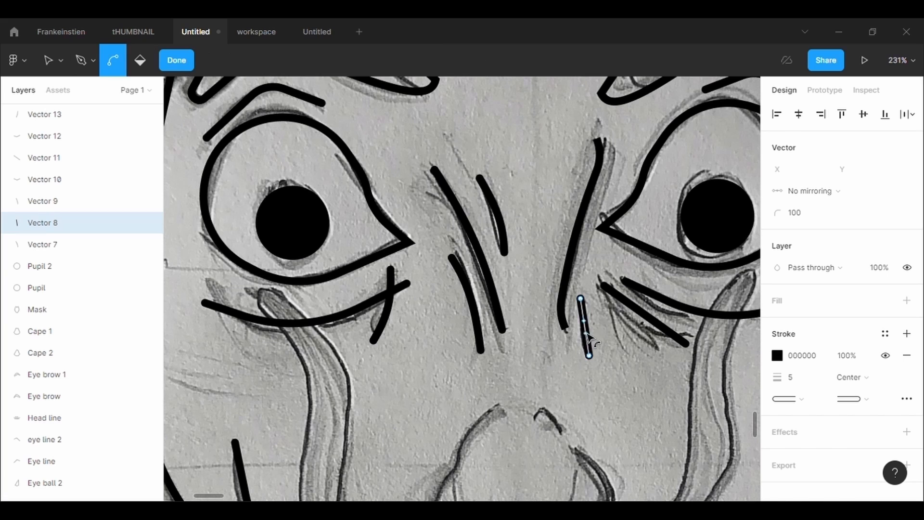
pyautogui.moveTo(587, 334); pyautogui.dragTo(585, 343)
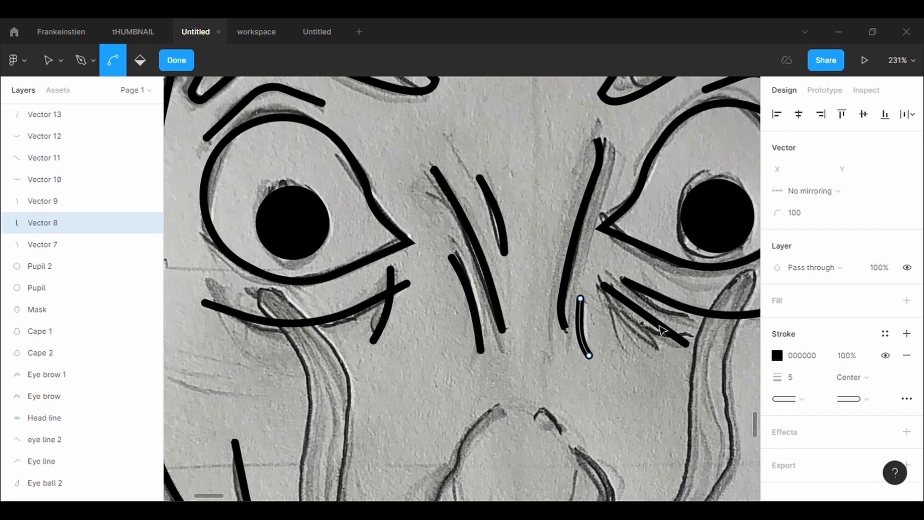
pyautogui.press('Escape')
pyautogui.press('Return')
# Bend the slanted wrinkle below the right eye's under-eye curve into a downward-sagging arc
pyautogui.click(676, 341)
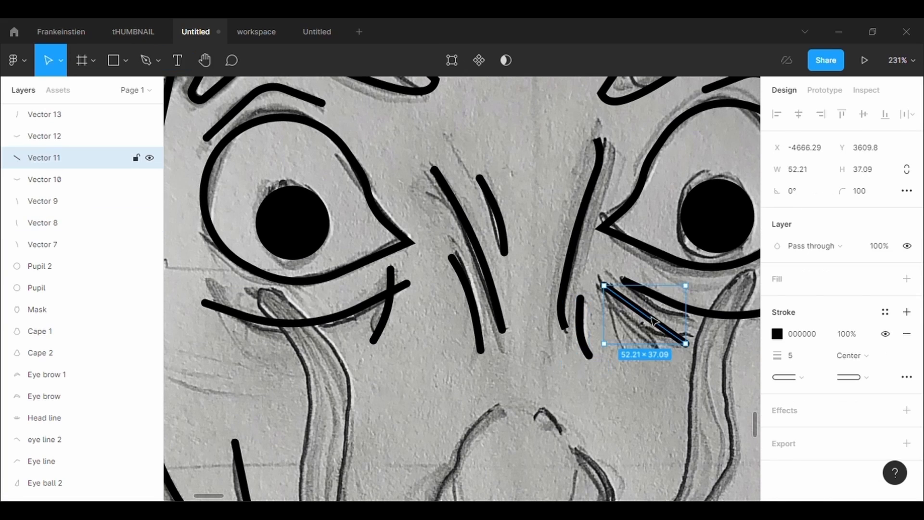
pyautogui.press('Return')
pyautogui.click(112, 60)
pyautogui.moveTo(645, 315); pyautogui.dragTo(640, 337)
# Trace the moustache's lower edge with the Pen tool from the tip under the left eye, past the centre below the nose, to the right tip
pyautogui.scroll(-5, 659, 376)
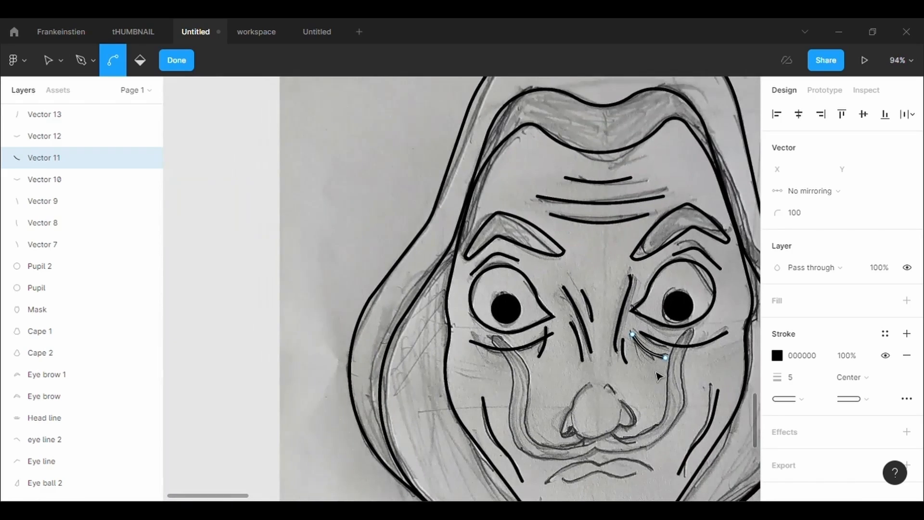
pyautogui.scroll(-1, 659, 377)
pyautogui.hscroll(4, 659, 376)
pyautogui.scroll(5, 660, 377)
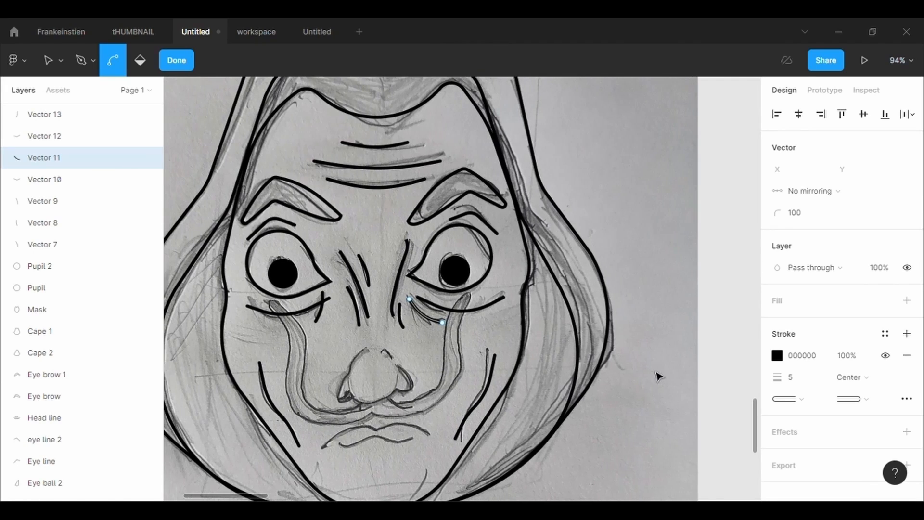
pyautogui.hscroll(-5, 499, 357)
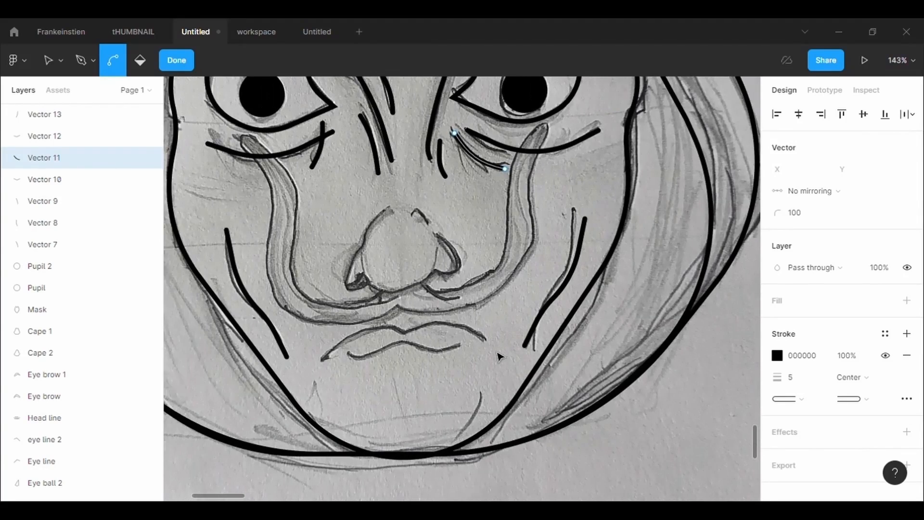
pyautogui.press('Escape')
pyautogui.press('p')
pyautogui.click(339, 139)
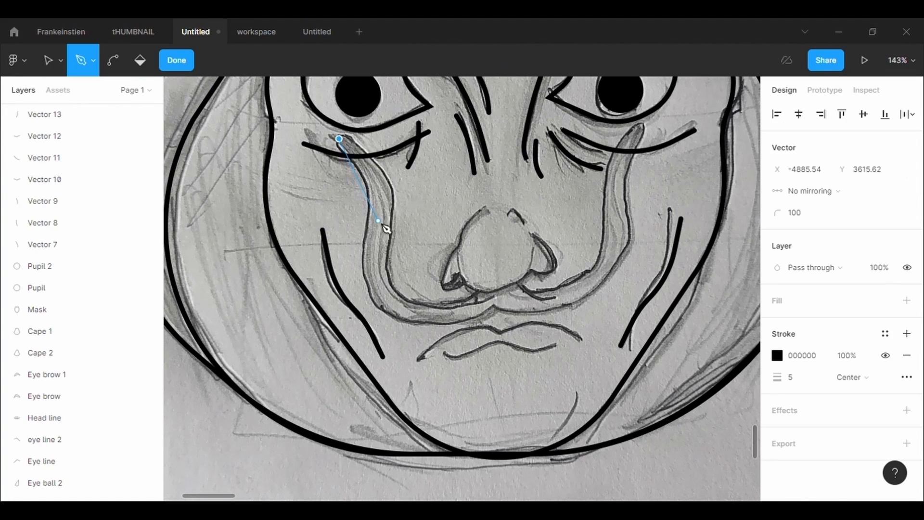
pyautogui.click(369, 193)
pyautogui.moveTo(362, 270); pyautogui.dragTo(362, 297)
pyautogui.click(386, 315)
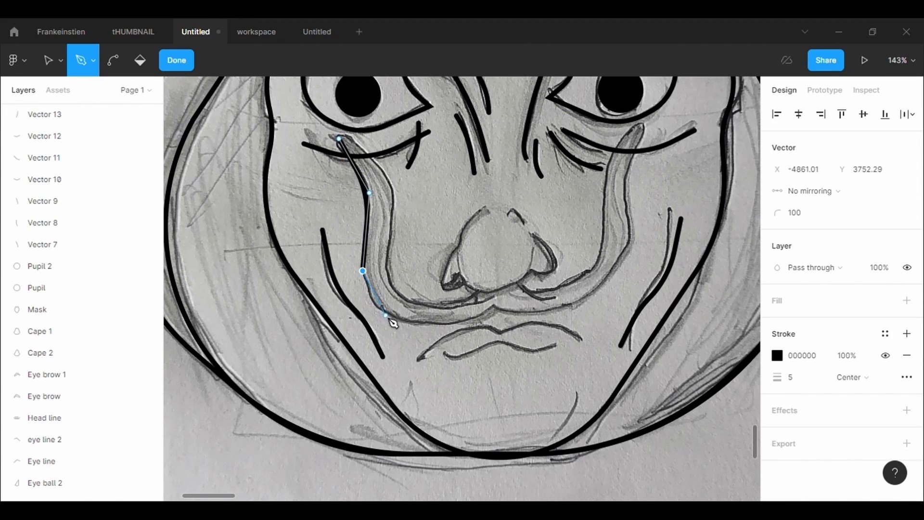
pyautogui.click(411, 322)
pyautogui.click(494, 306)
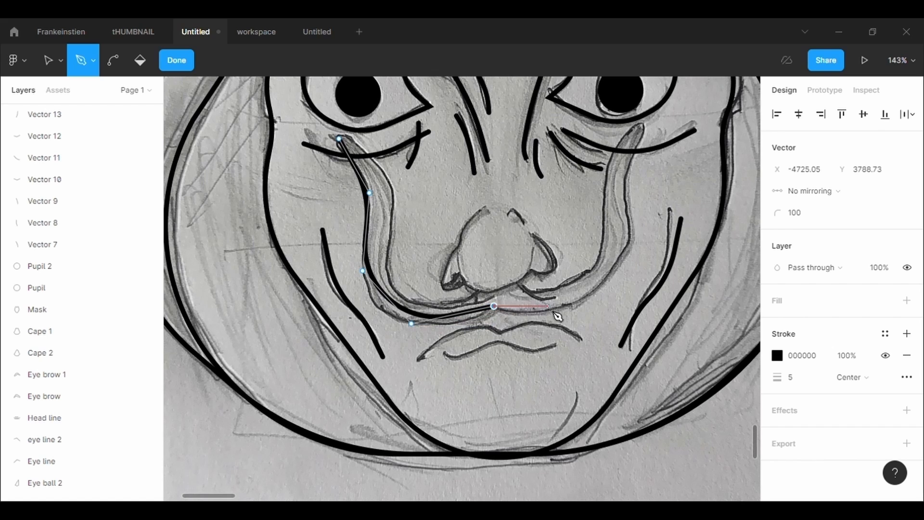
pyautogui.click(598, 294)
pyautogui.click(631, 239)
pyautogui.click(626, 180)
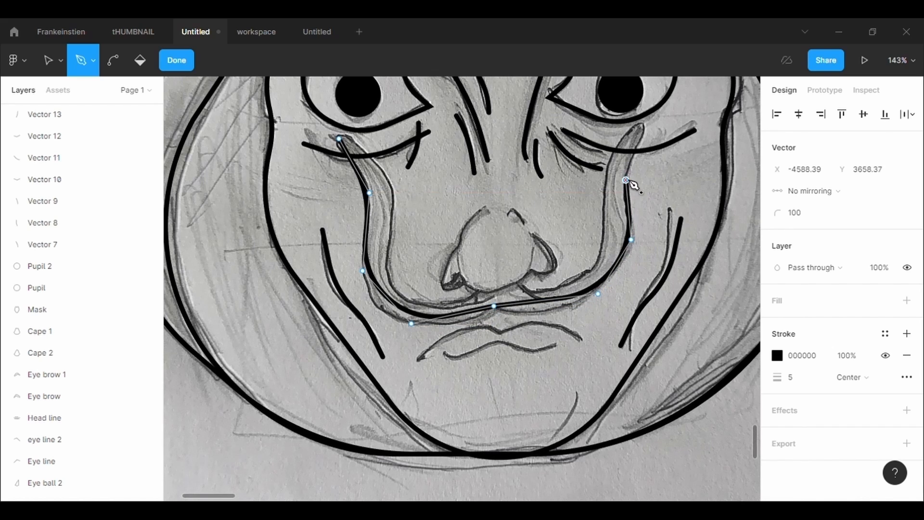
pyautogui.click(645, 126)
# Trace the moustache's upper edge from the right tip under the nose back to the left tip, closing the outline
pyautogui.moveTo(605, 172); pyautogui.dragTo(606, 248)
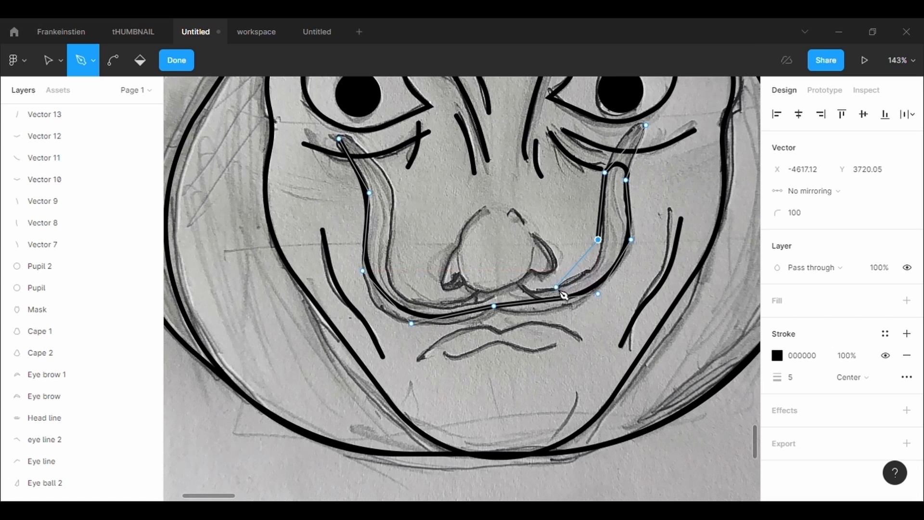
pyautogui.click(547, 289)
pyautogui.click(520, 283)
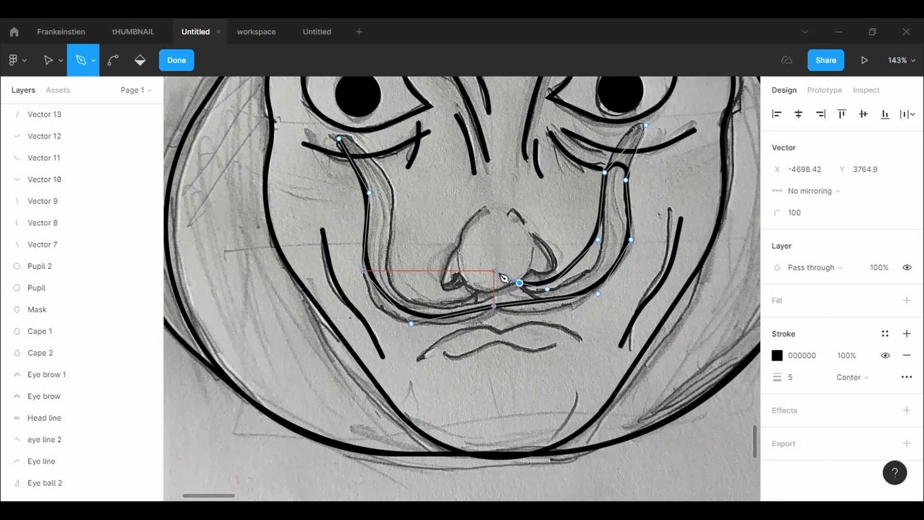
pyautogui.moveTo(473, 294); pyautogui.dragTo(482, 301)
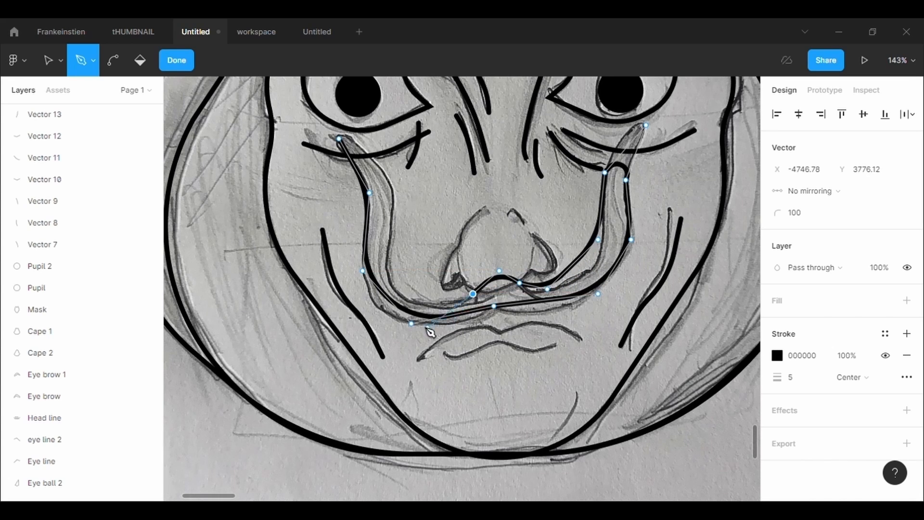
pyautogui.click(392, 283)
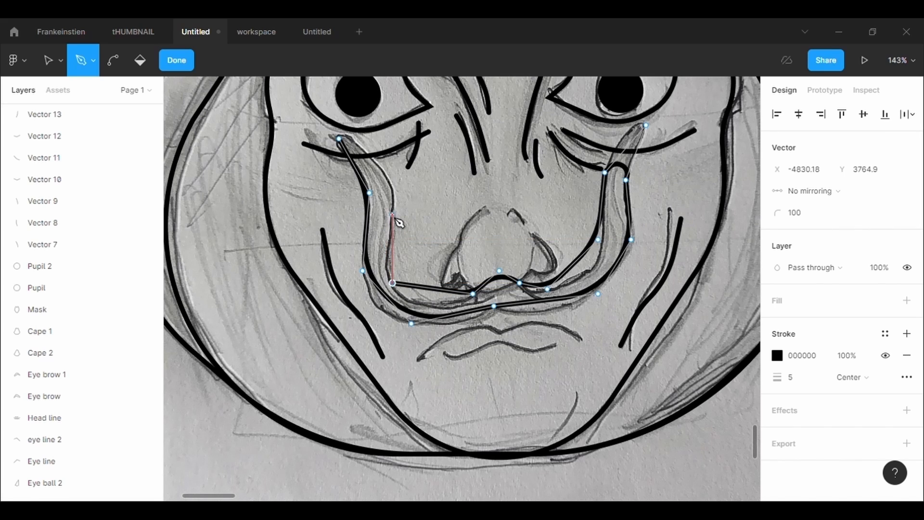
pyautogui.click(393, 193)
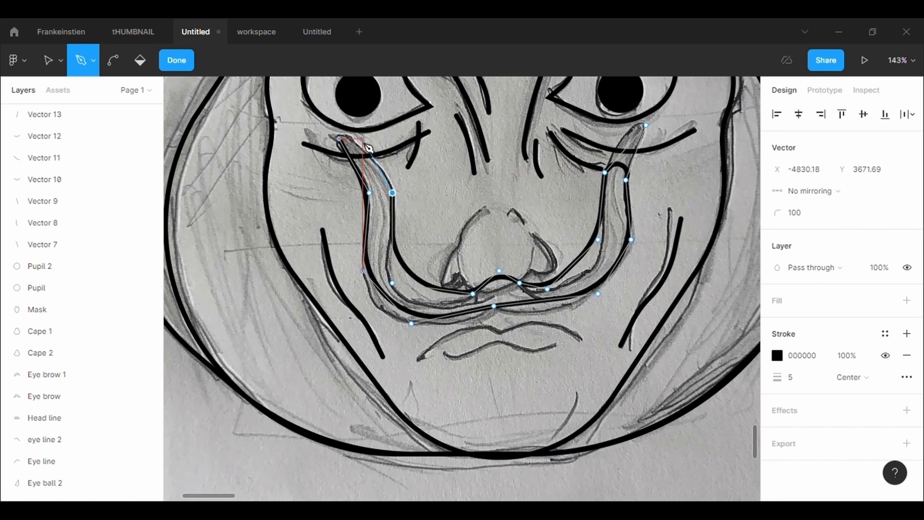
pyautogui.click(341, 141)
pyautogui.press('ctrl')
pyautogui.hotkey('ctrl', 'z')
pyautogui.click(340, 140)
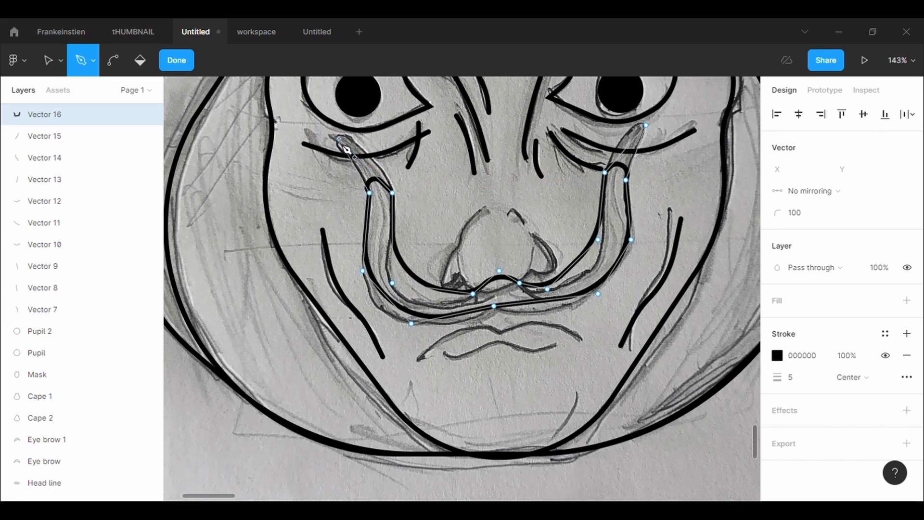
pyautogui.press('Escape')
# Set the corner radius of the moustache outline's left tip point to 50
pyautogui.click(464, 62)
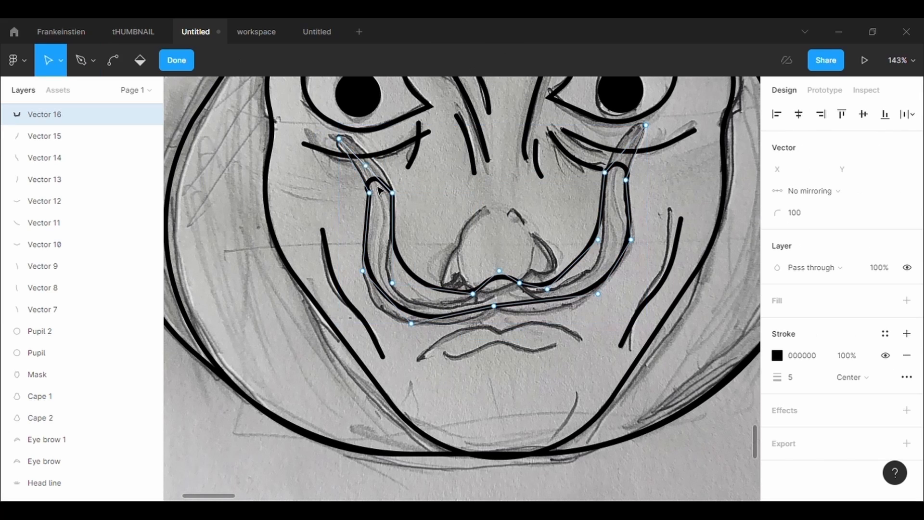
pyautogui.click(342, 142)
pyautogui.click(802, 215)
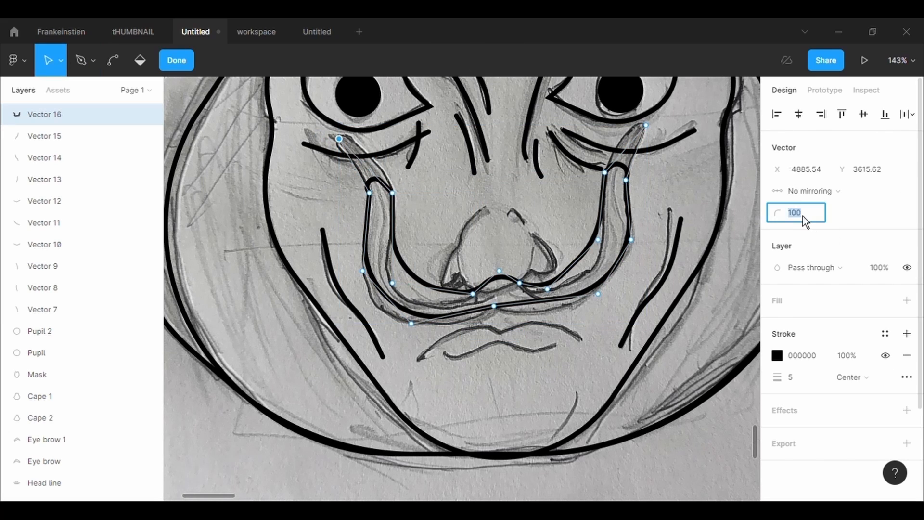
pyautogui.write('50')
pyautogui.press('Return')
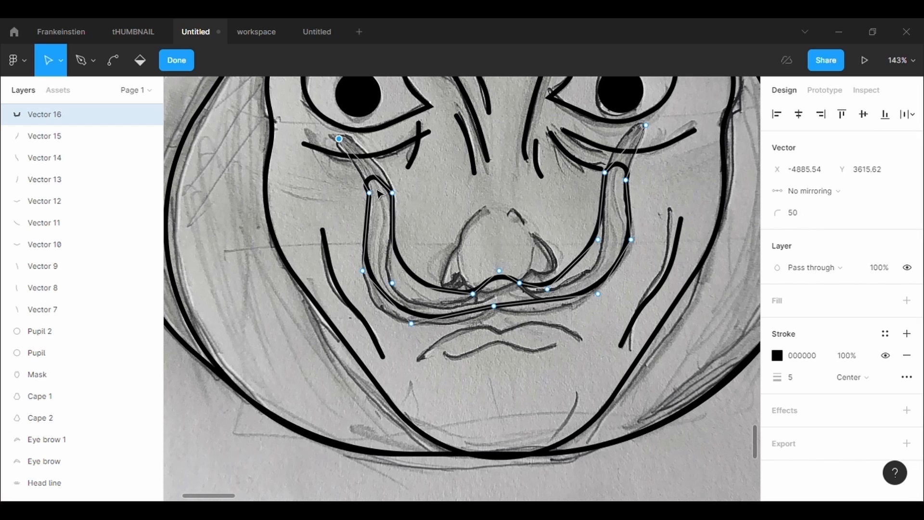
# Reshape the moustache's left arm by extending its inner edge to the sketched tip below the left eye and widening the tip
pyautogui.moveTo(392, 193); pyautogui.dragTo(358, 151)
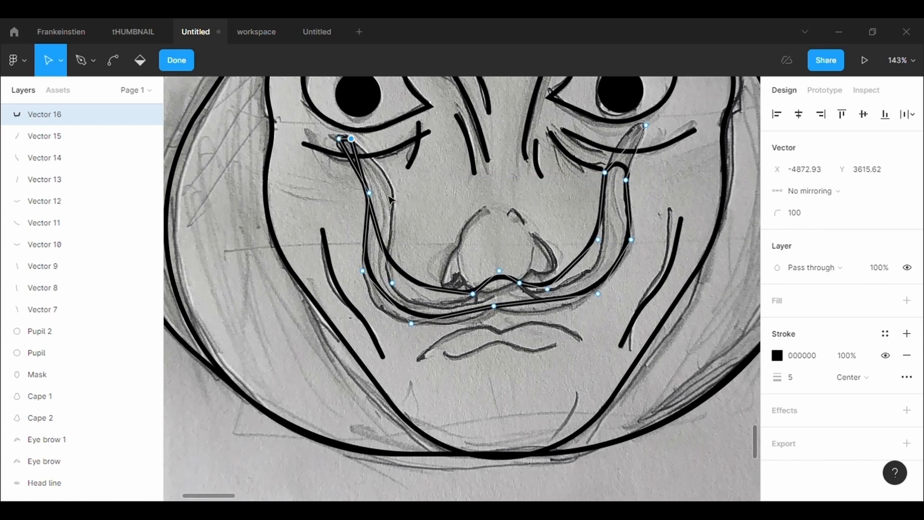
pyautogui.moveTo(371, 211); pyautogui.dragTo(393, 184)
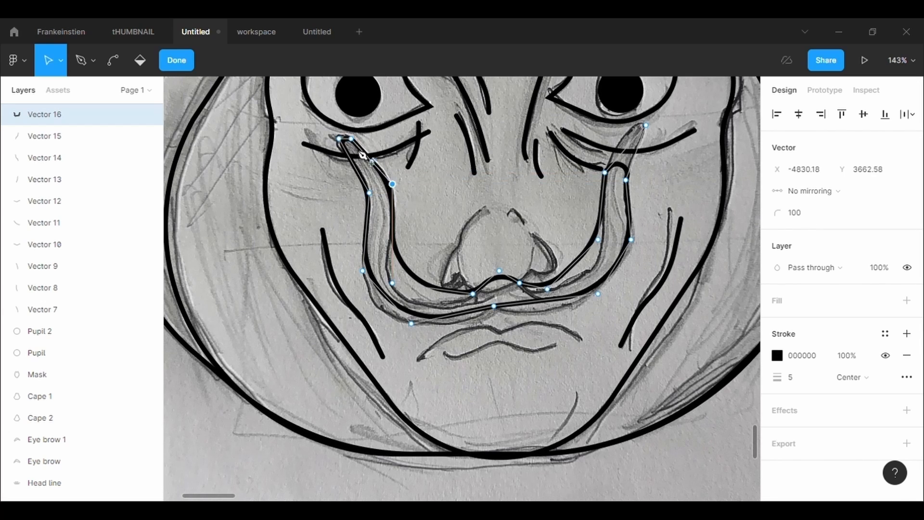
pyautogui.click(339, 139)
pyautogui.moveTo(343, 141); pyautogui.dragTo(340, 141)
pyautogui.click(393, 186)
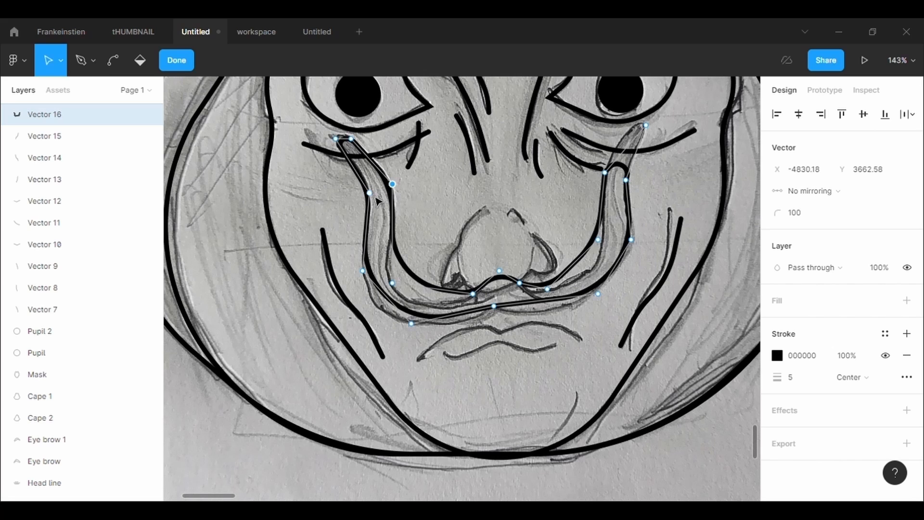
# Add and move points along the moustache's lower left bend and upper edge so both follow the sketched curve under the nose
pyautogui.moveTo(388, 299); pyautogui.dragTo(385, 318)
pyautogui.moveTo(393, 283); pyautogui.dragTo(527, 295)
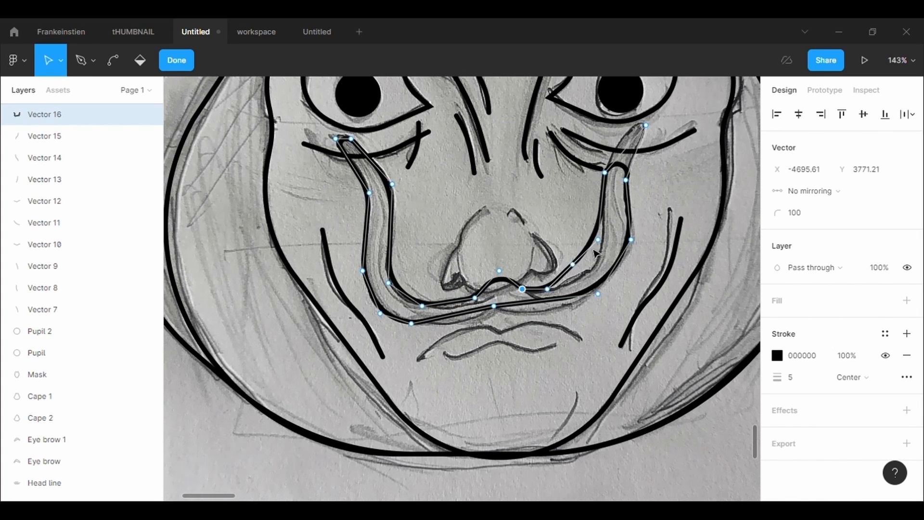
pyautogui.moveTo(575, 267); pyautogui.dragTo(602, 278)
# Fit the moustache's right arm to the sketch, extending its inner edge to the tip below the right eye and rounding the lower bend
pyautogui.moveTo(609, 175); pyautogui.dragTo(622, 152)
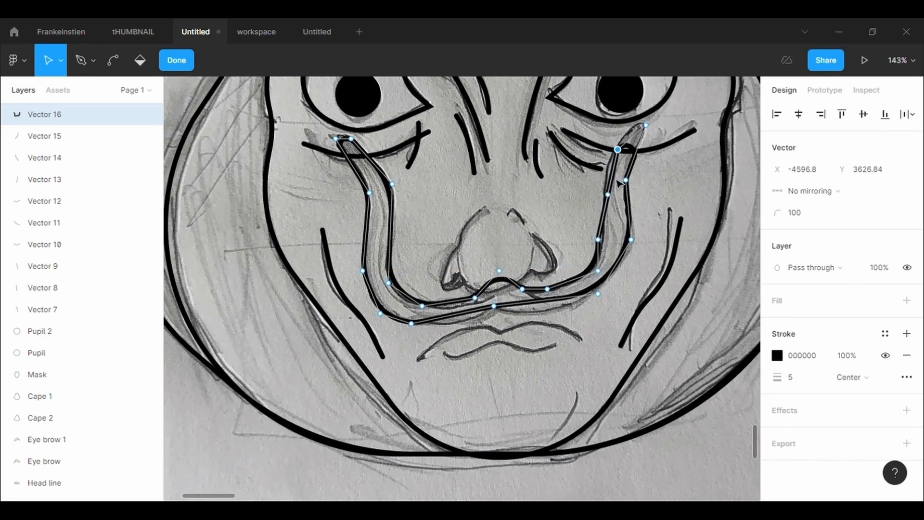
pyautogui.moveTo(610, 198); pyautogui.dragTo(614, 163)
pyautogui.moveTo(602, 243); pyautogui.dragTo(608, 243)
pyautogui.moveTo(625, 158); pyautogui.dragTo(641, 130)
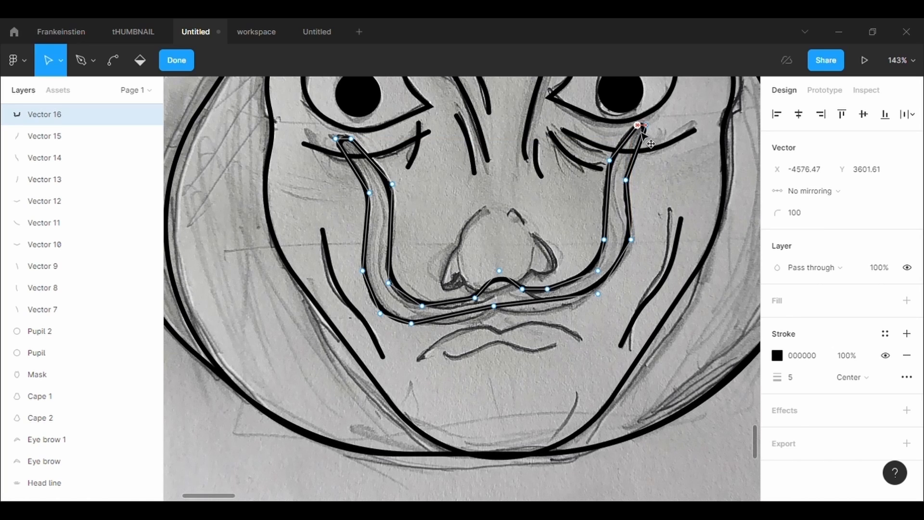
pyautogui.click(632, 241)
pyautogui.moveTo(609, 301); pyautogui.dragTo(551, 318)
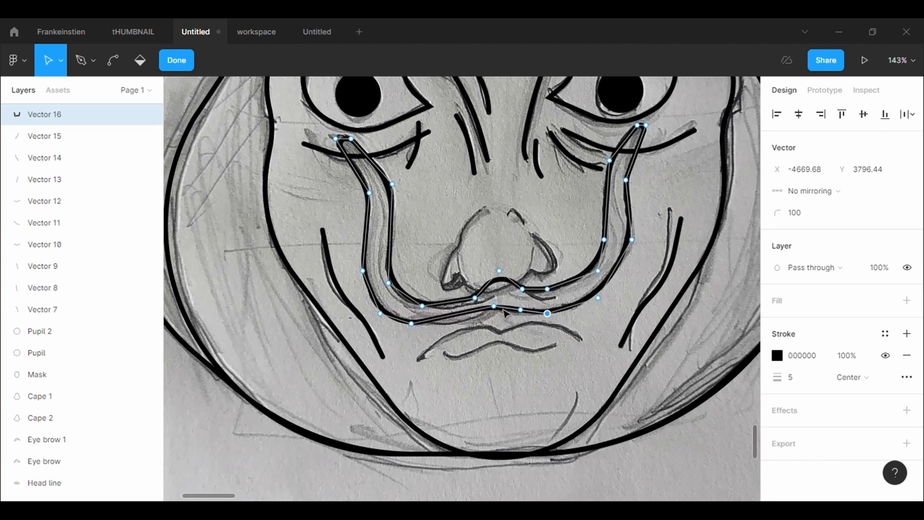
# Raise the centre point of the moustache's lower edge slightly and set its corner radius to 0
pyautogui.moveTo(495, 307); pyautogui.dragTo(499, 302)
pyautogui.click(816, 216)
pyautogui.press('BackSpace')
pyautogui.write('0')
pyautogui.press('Return')
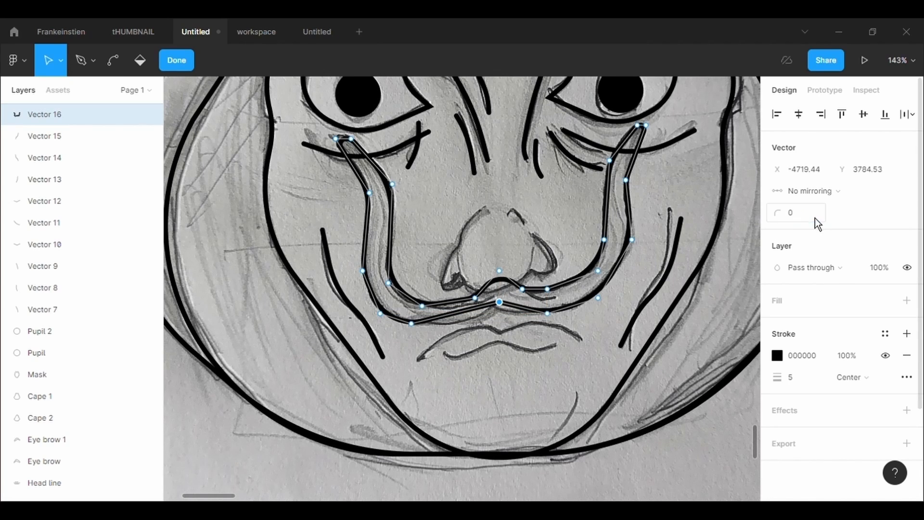
# Pull the moustache's lower edge down on both sides of the centre point to form a sharp notch
pyautogui.moveTo(417, 328); pyautogui.dragTo(489, 336)
pyautogui.moveTo(530, 313); pyautogui.dragTo(512, 320)
pyautogui.moveTo(434, 324); pyautogui.dragTo(423, 340)
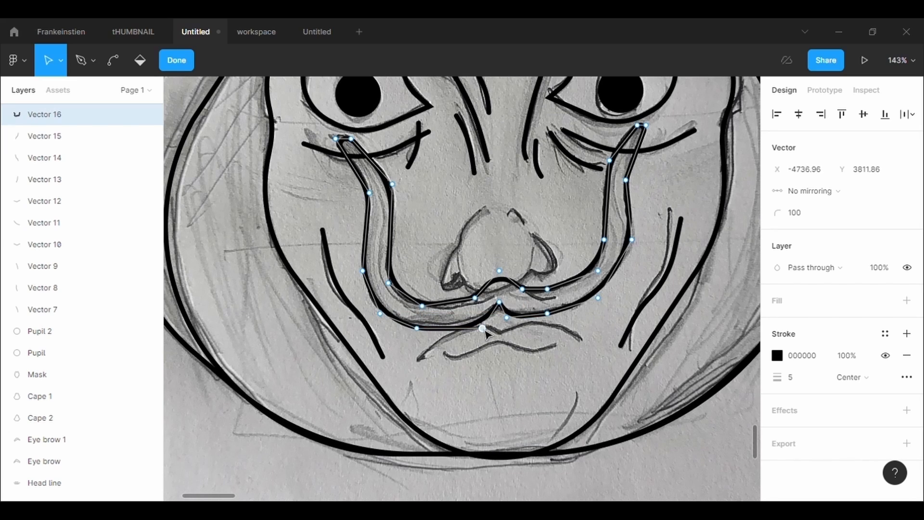
pyautogui.moveTo(484, 331); pyautogui.dragTo(493, 325)
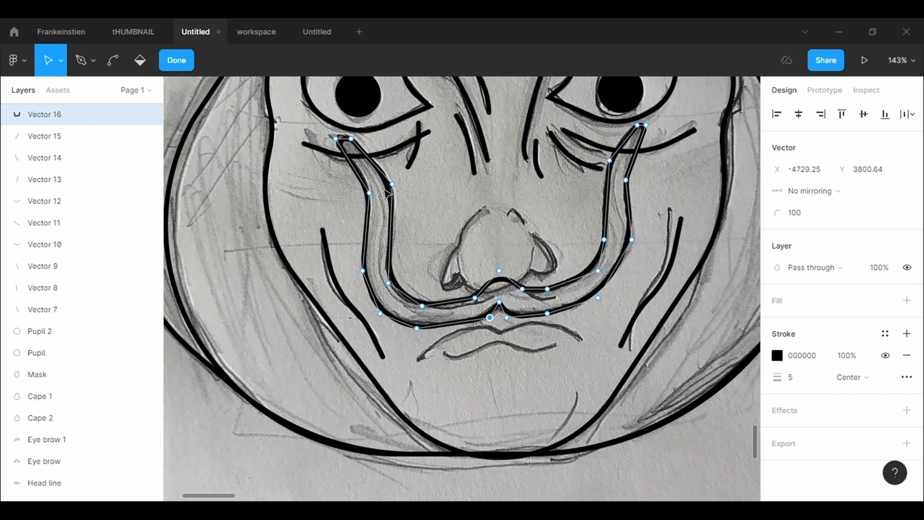
# Fine-tune the inner tip point and the inner bend point of the moustache's left arm
pyautogui.moveTo(351, 139); pyautogui.dragTo(351, 145)
pyautogui.moveTo(393, 185)
pyautogui.mouseDown()
pyautogui.moveTo(406, 186)
pyautogui.moveTo(399, 188)
pyautogui.mouseUp()
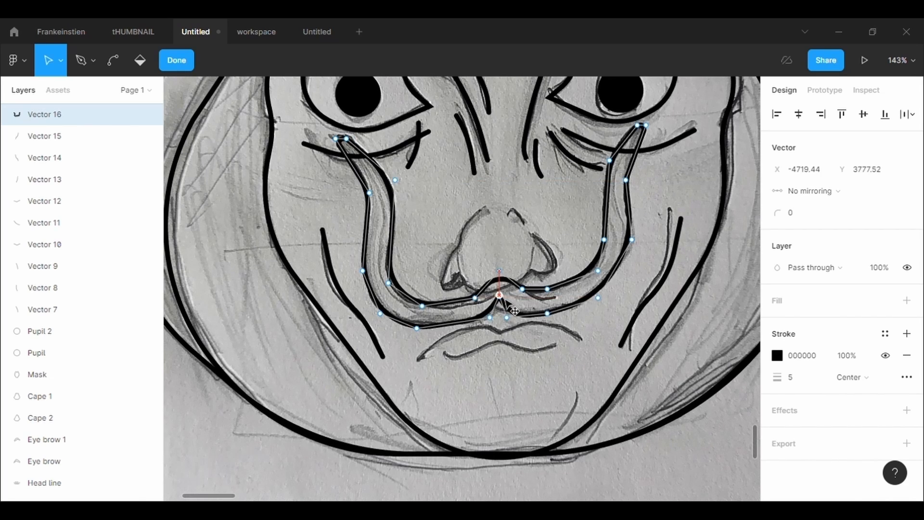
pyautogui.click(600, 342)
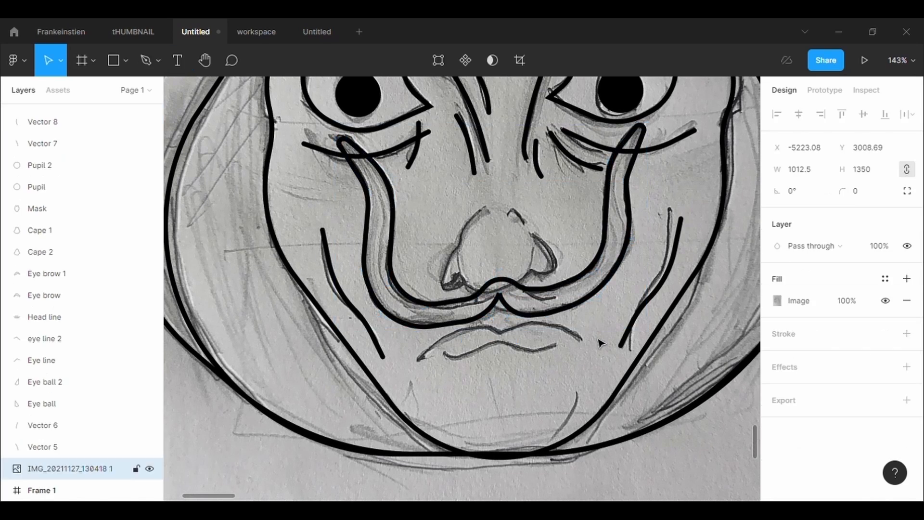
# Move the point just right of the notch in the moustache's lower edge directly beneath the notch
pyautogui.click(543, 314)
pyautogui.doubleClick(542, 292)
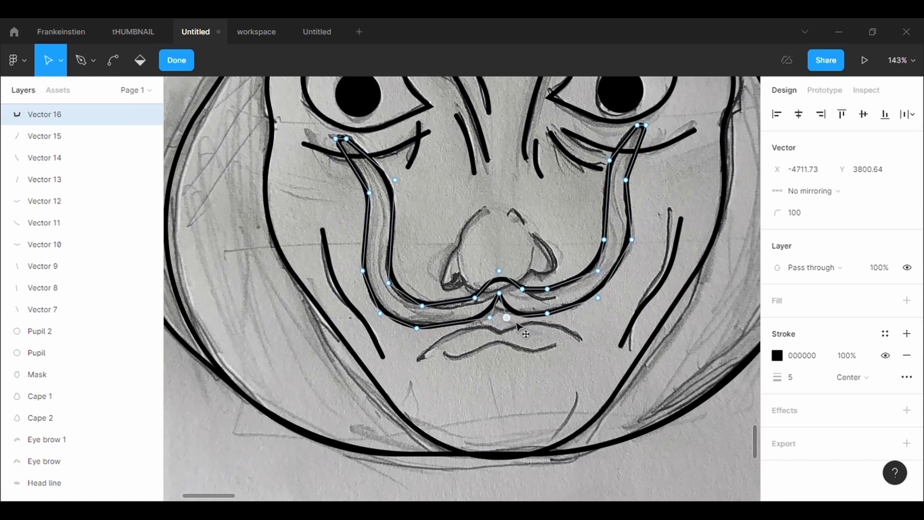
pyautogui.moveTo(516, 322); pyautogui.dragTo(504, 307)
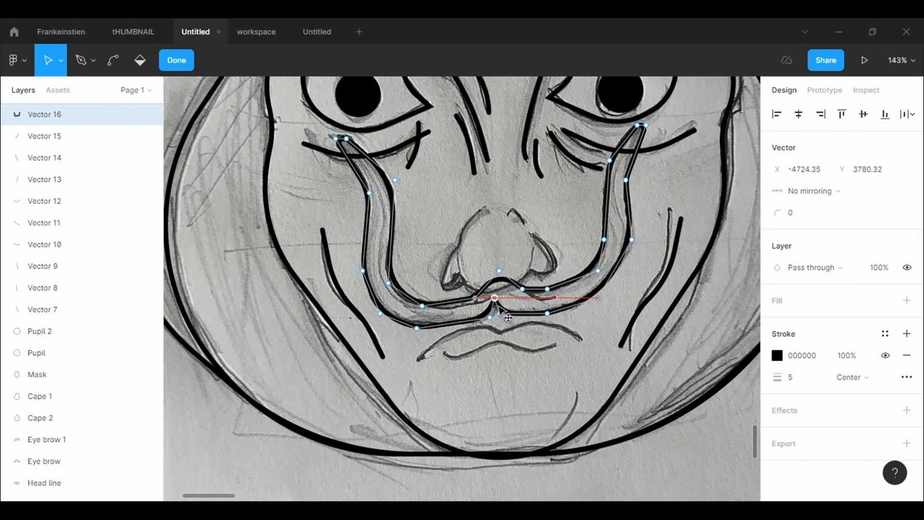
pyautogui.click(594, 359)
pyautogui.click(510, 312)
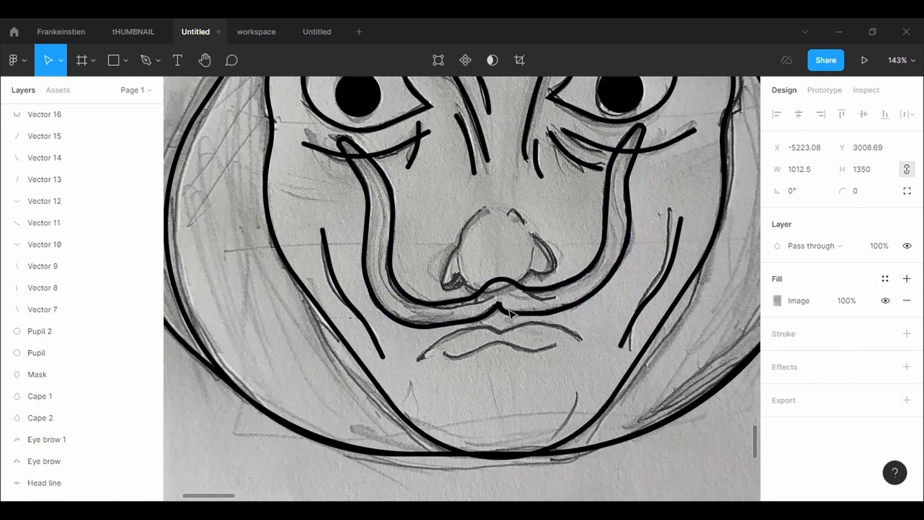
# Set the corner radius of the centre notch point in the moustache's lower edge to 5
pyautogui.click(451, 61)
pyautogui.click(499, 303)
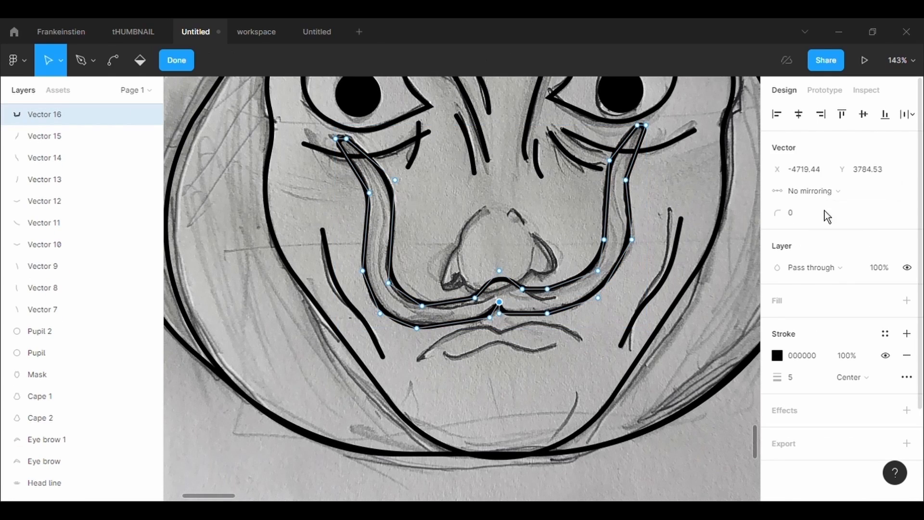
pyautogui.write('5')
pyautogui.press('Return')
pyautogui.click(606, 328)
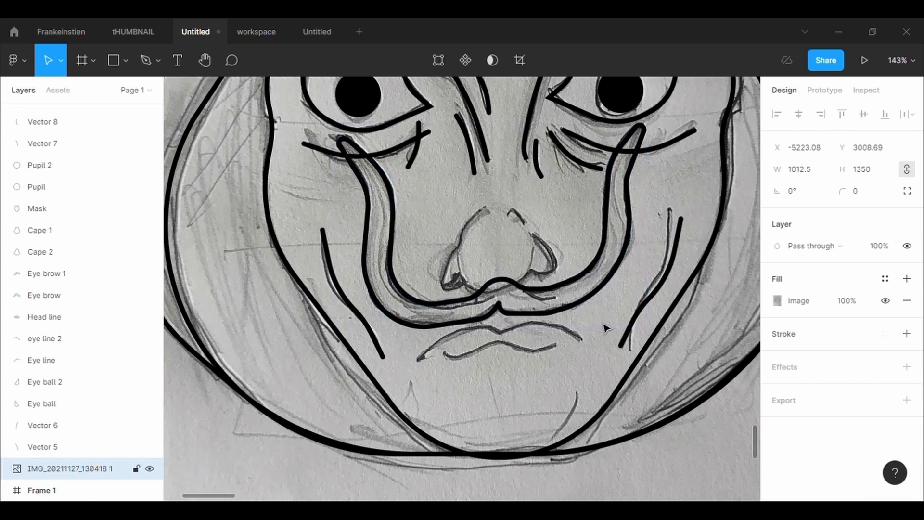
# Rename the moustache outline's layer as Monstache
pyautogui.scroll(-1, 605, 328)
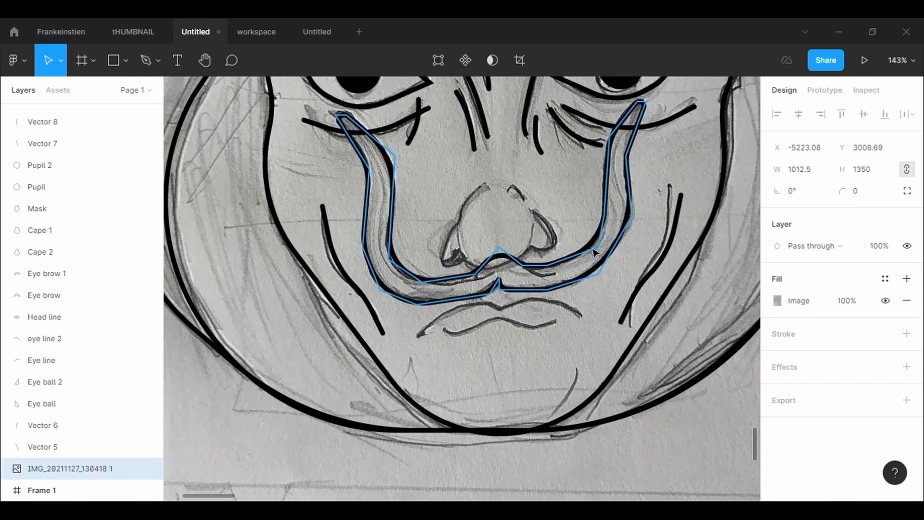
pyautogui.click(595, 251)
pyautogui.hotkey('ctrl', 'r')
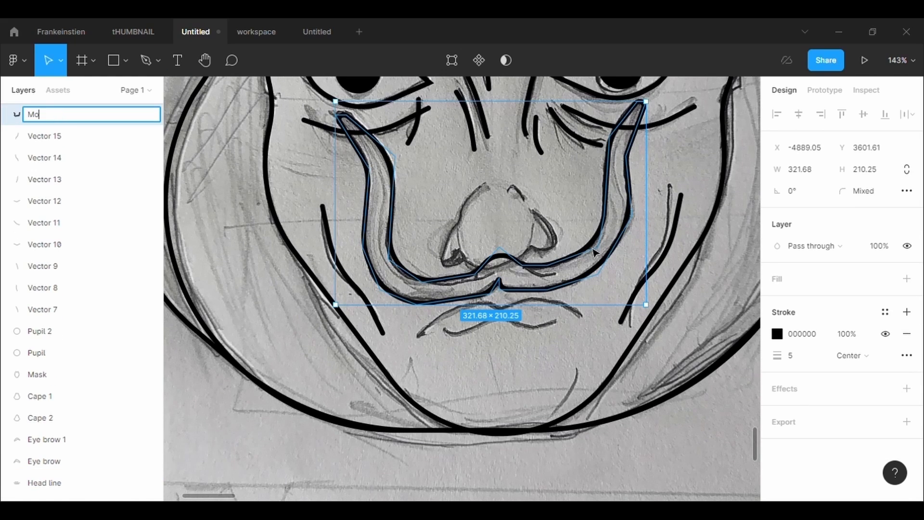
pyautogui.write('Monstache')
pyautogui.press('Return')
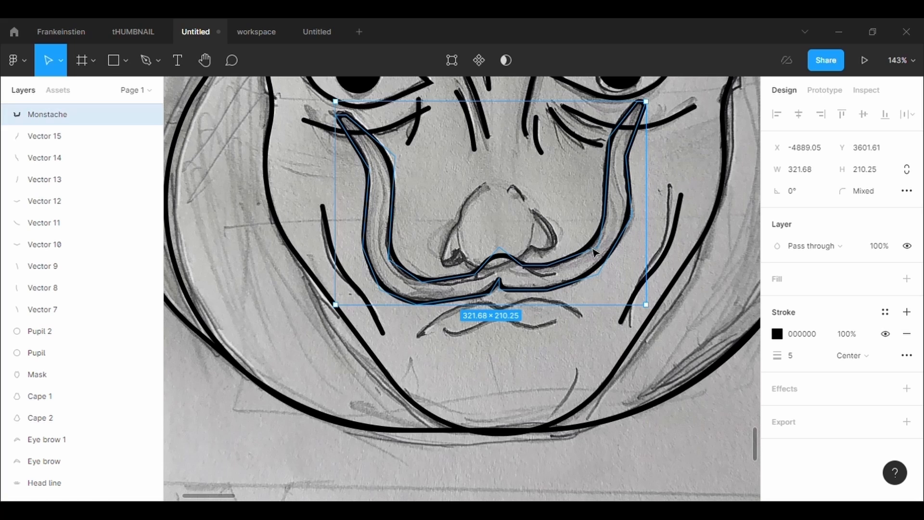
pyautogui.click(746, 343)
pyautogui.click(451, 59)
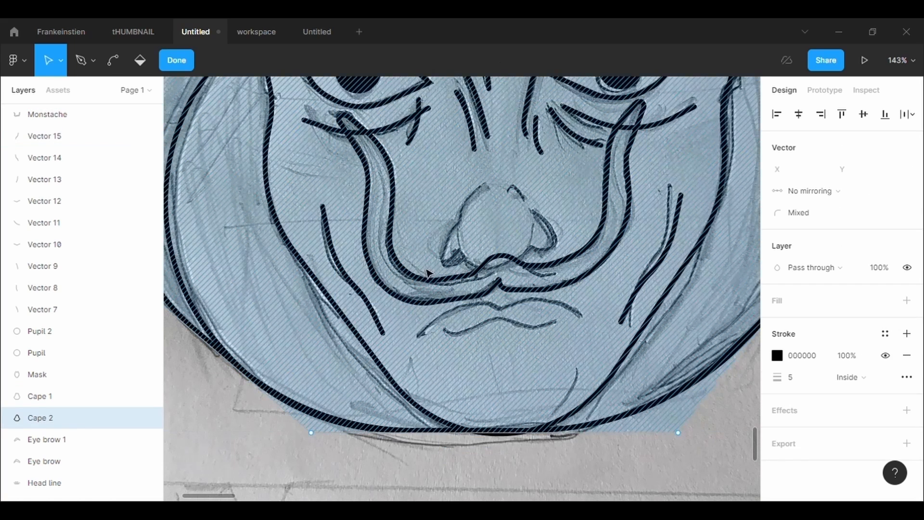
pyautogui.click(453, 186)
# Trace the sketched upper lip line below the moustache with the Pen tool, from its left end over the centre dip to the right end
pyautogui.click(147, 60)
pyautogui.click(422, 339)
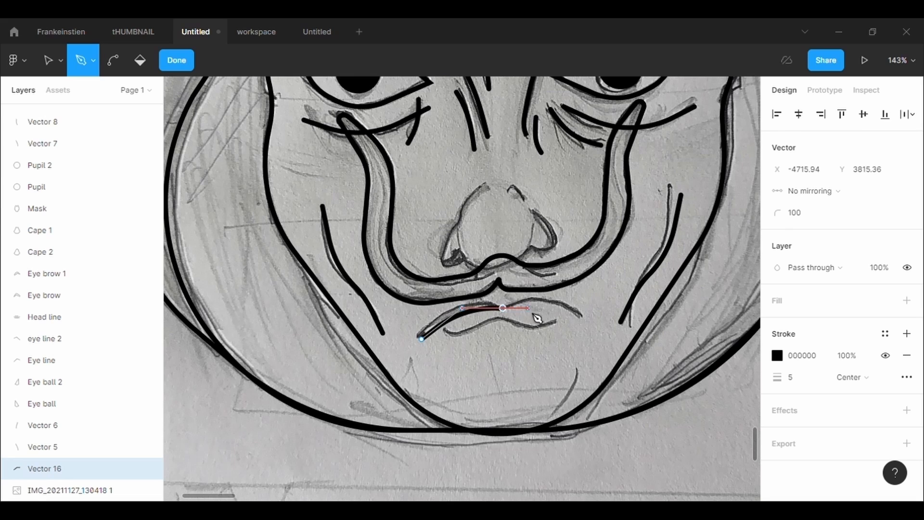
pyautogui.click(542, 300)
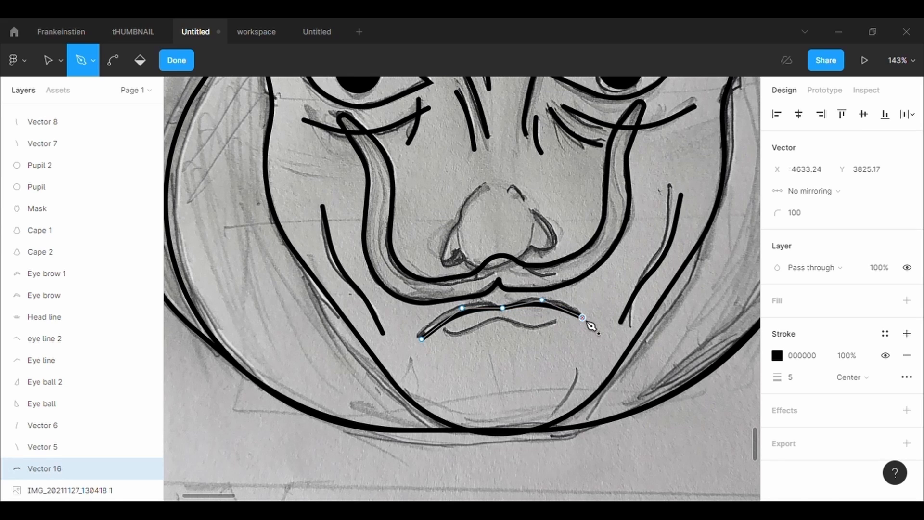
pyautogui.press('Escape')
# Trace the shorter wavy lower lip line under the upper one from left to right and finish the vector
pyautogui.click(445, 333)
pyautogui.click(542, 332)
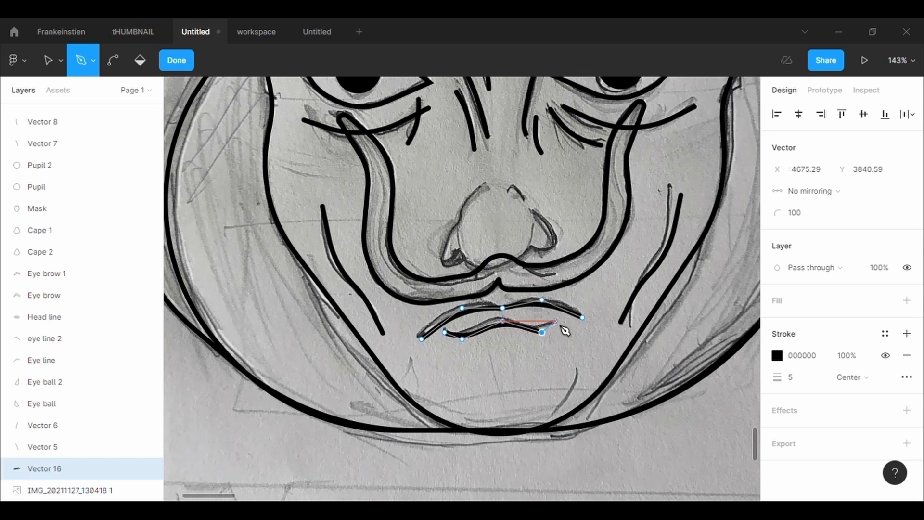
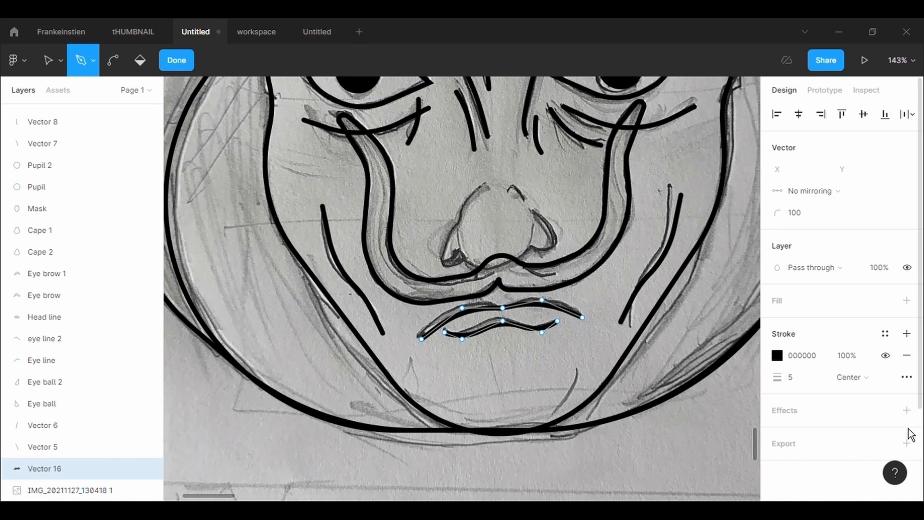
pyautogui.press('Escape')
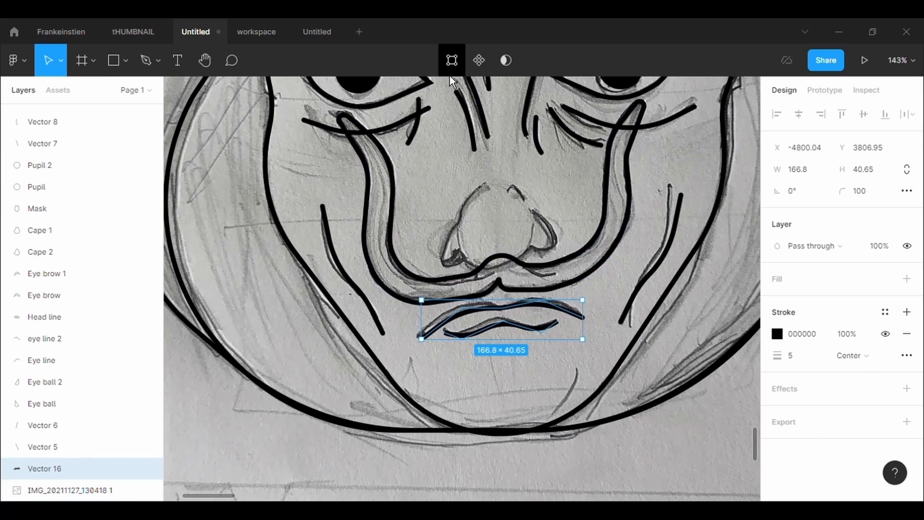
# Rename the new mouth vector's layer as Lips
pyautogui.hotkey('ctrl', 'r')
pyautogui.press('BackSpace')
pyautogui.write('Lips')
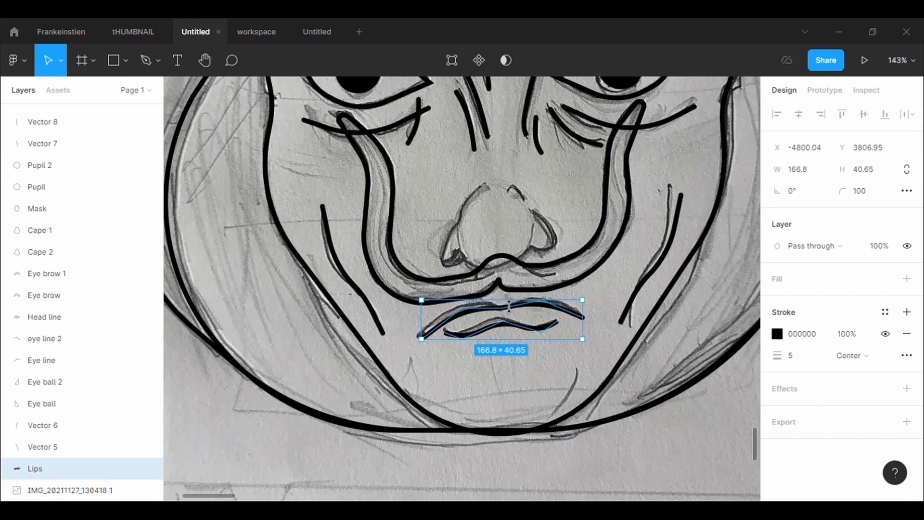
pyautogui.press('Return')
# Raise the left and right peak points of the upper lip line to match the sketch
pyautogui.press('Return')
pyautogui.moveTo(468, 311); pyautogui.dragTo(459, 305)
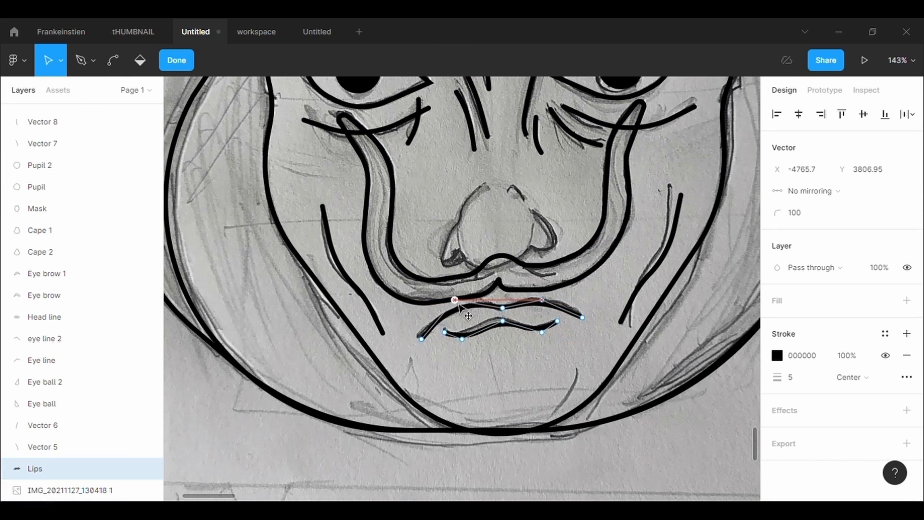
pyautogui.moveTo(542, 300); pyautogui.dragTo(542, 296)
# Set the corner radius of the upper lip line's centre dip point to 20
pyautogui.click(823, 221)
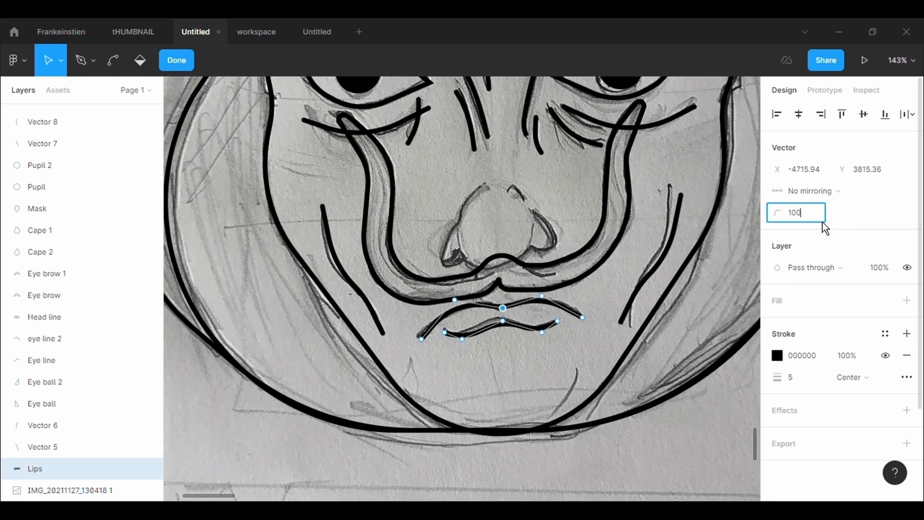
pyautogui.write('20')
pyautogui.press('Return')
# Deepen the upper lip line's curves by lifting both peak points further, and nudge the lower lip line's centre point up
pyautogui.moveTo(503, 311); pyautogui.dragTo(543, 291)
pyautogui.moveTo(454, 300); pyautogui.dragTo(455, 294)
pyautogui.moveTo(504, 324); pyautogui.dragTo(504, 322)
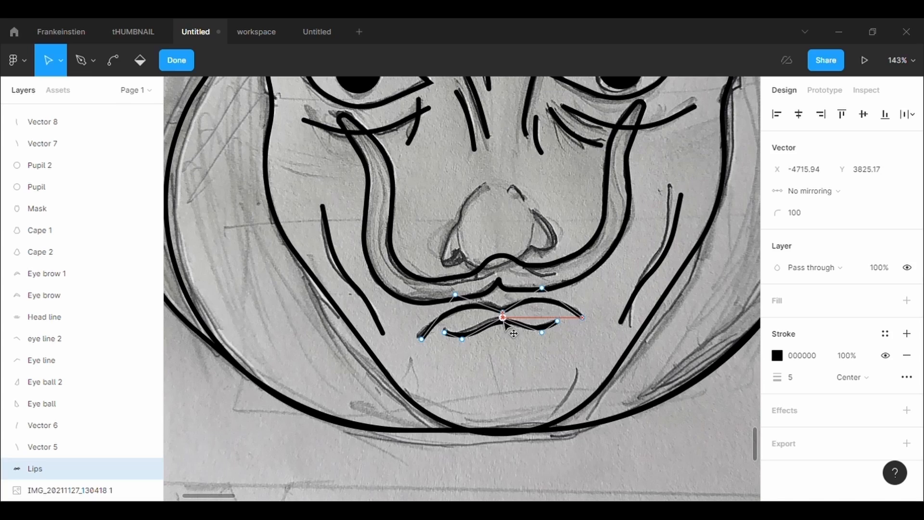
pyautogui.click(600, 354)
# Trace the nose with the Pen tool as a closed outline, from the bridge's left side around both nostrils and back to the start
pyautogui.scroll(-10, 599, 353)
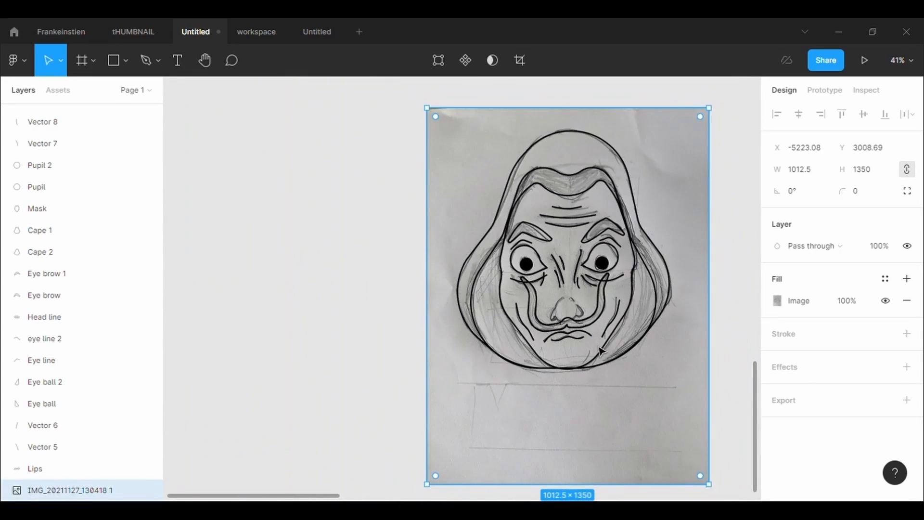
pyautogui.scroll(10, 601, 350)
pyautogui.press('p')
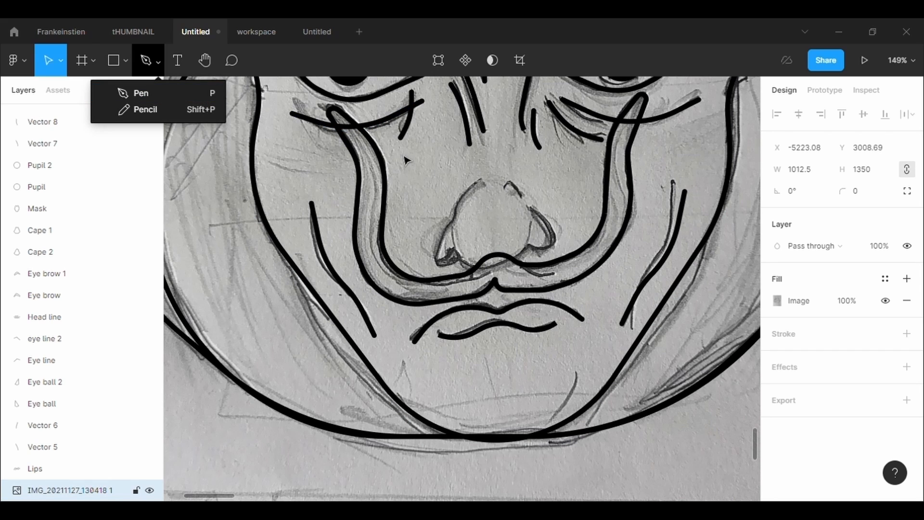
pyautogui.click(141, 92)
pyautogui.click(481, 178)
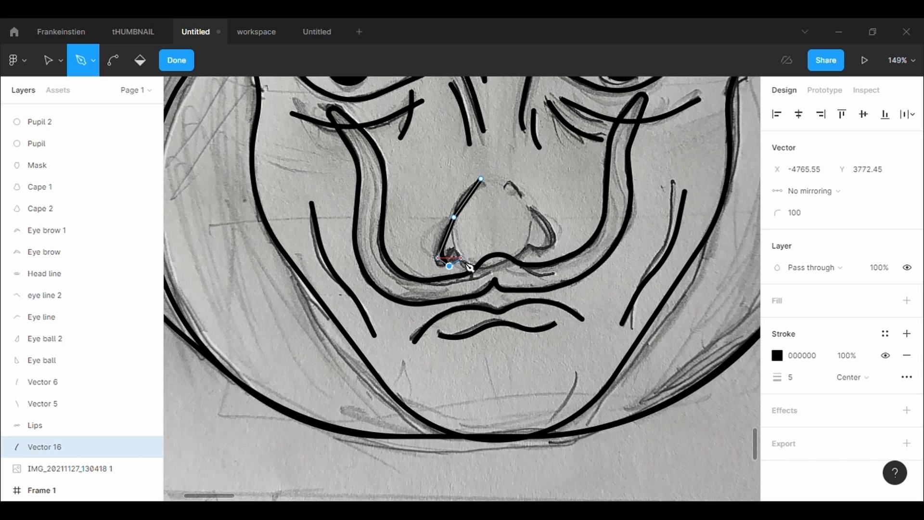
pyautogui.click(530, 246)
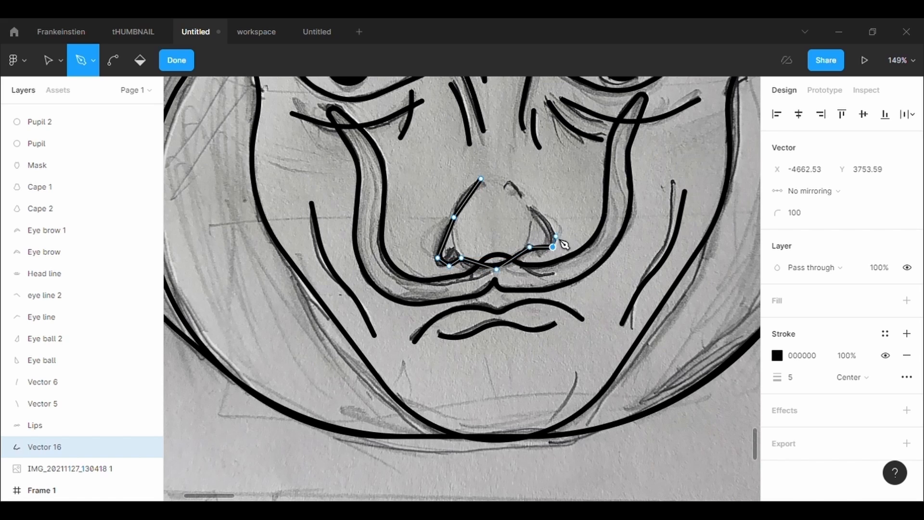
pyautogui.hotkey('ctrl', 'z')
pyautogui.click(482, 179)
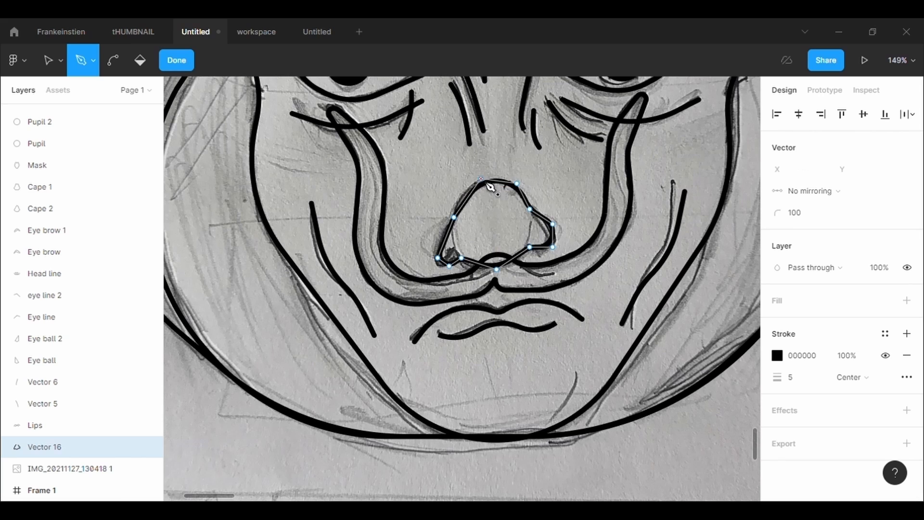
# Finish drawing the nose outline and set its corner radius to 500
pyautogui.press('Escape')
pyautogui.click(863, 200)
pyautogui.write('500')
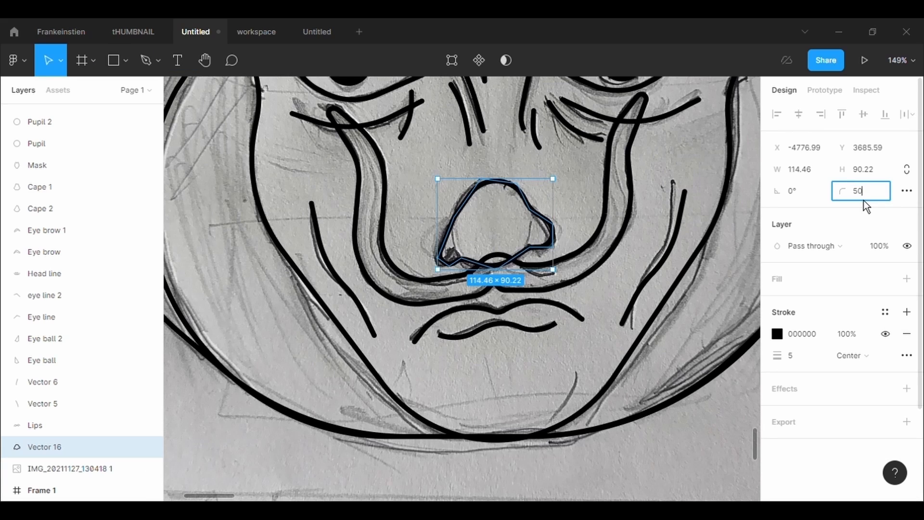
pyautogui.press('Return')
# Reshape the left side of the nose outline with extra points so the nostril bulges outward along the sketch
pyautogui.doubleClick(484, 208)
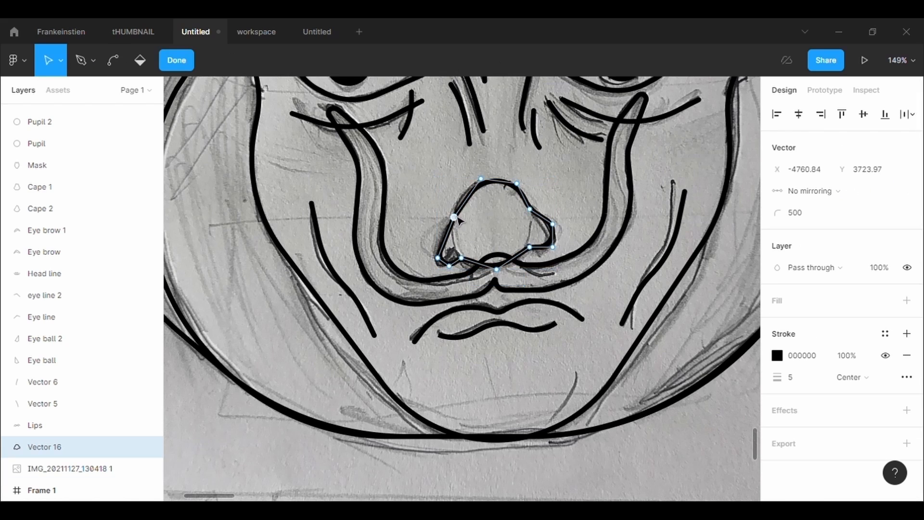
pyautogui.moveTo(459, 221); pyautogui.dragTo(444, 236)
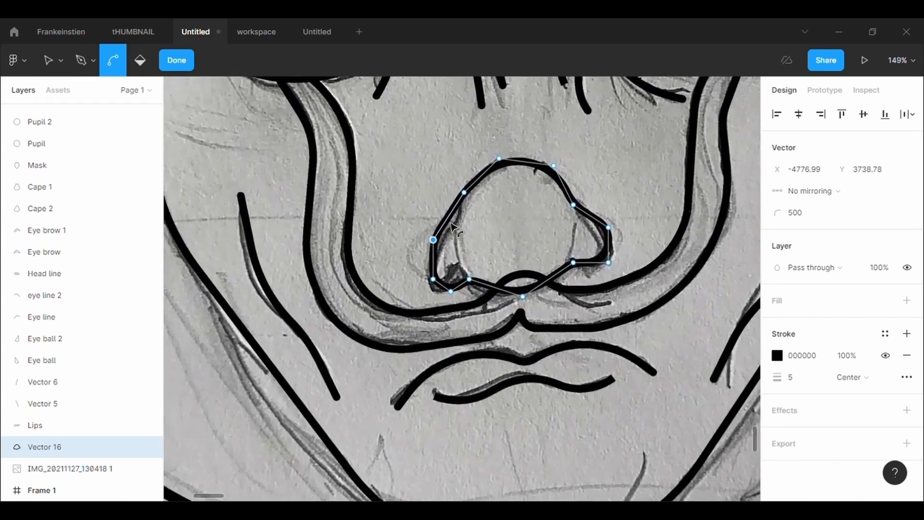
pyautogui.scroll(5, 452, 226)
pyautogui.click(431, 220)
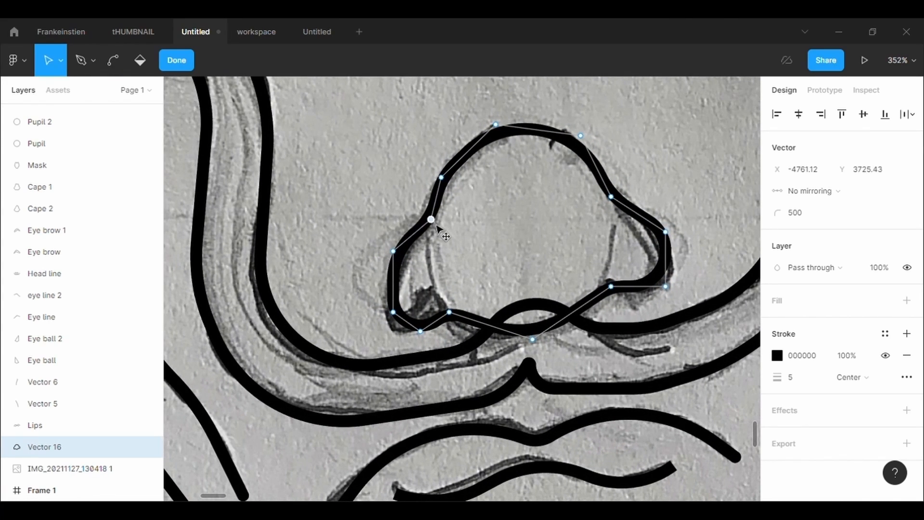
pyautogui.moveTo(440, 228); pyautogui.dragTo(441, 232)
# Lower the nose outline's right nostril top point and bottom centre point, and nudge the left nostril's lower corner outward
pyautogui.moveTo(621, 205); pyautogui.dragTo(624, 218)
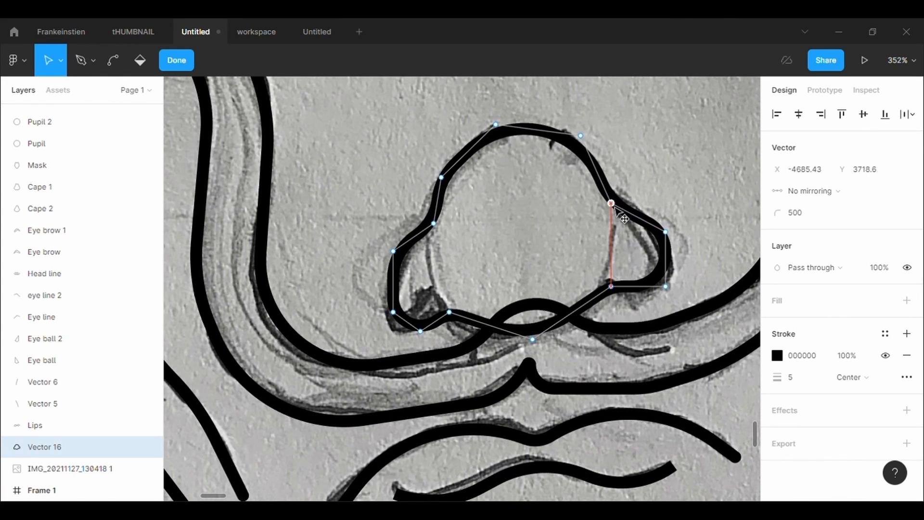
pyautogui.moveTo(395, 320); pyautogui.dragTo(392, 321)
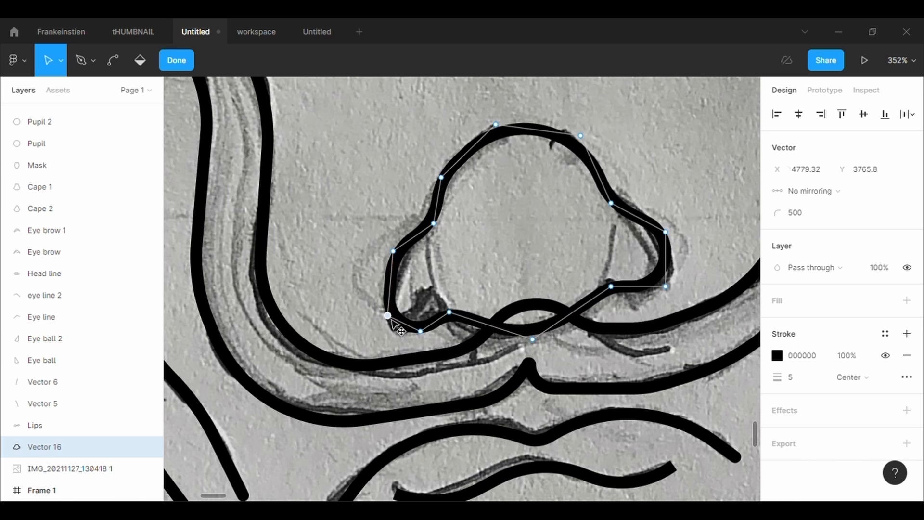
pyautogui.moveTo(533, 340); pyautogui.dragTo(533, 349)
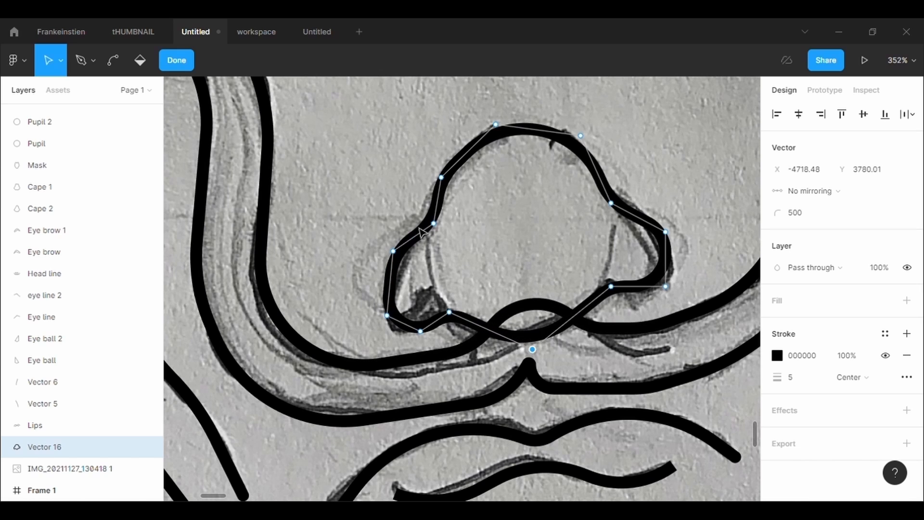
pyautogui.click(580, 260)
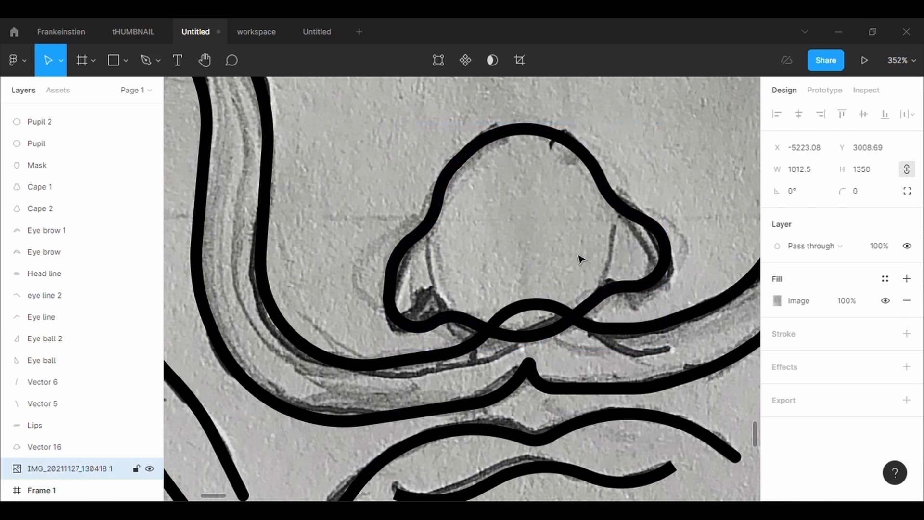
# Rename the nose outline's layer as Nose
pyautogui.scroll(-5, 581, 260)
pyautogui.click(583, 240)
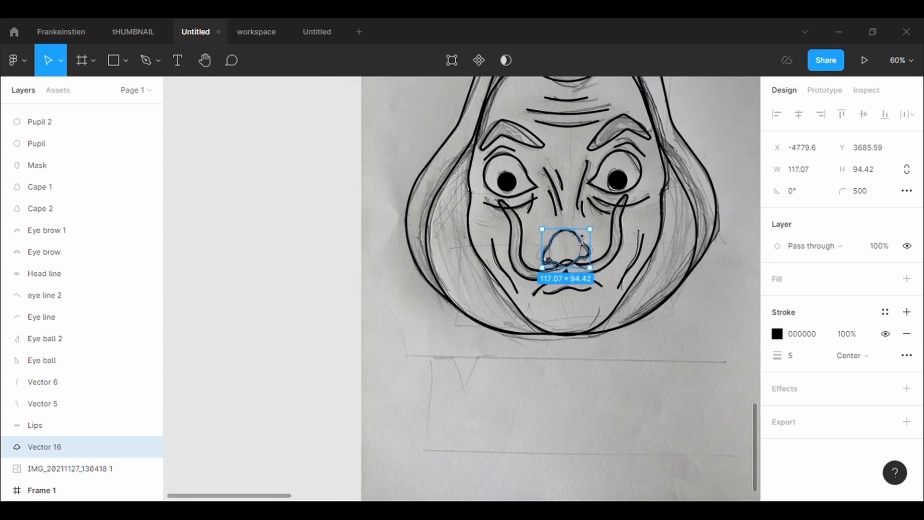
pyautogui.hotkey('ctrl', 'r')
pyautogui.write('No')
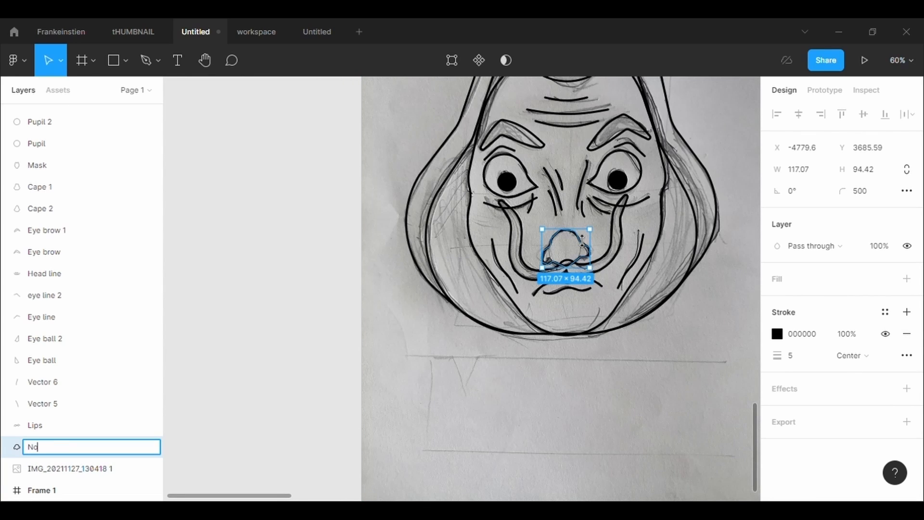
pyautogui.write('se')
pyautogui.press('Return')
pyautogui.click(616, 361)
# Add a grey C4C4C4 fill to the Cape 2 outline
pyautogui.scroll(3, 627, 367)
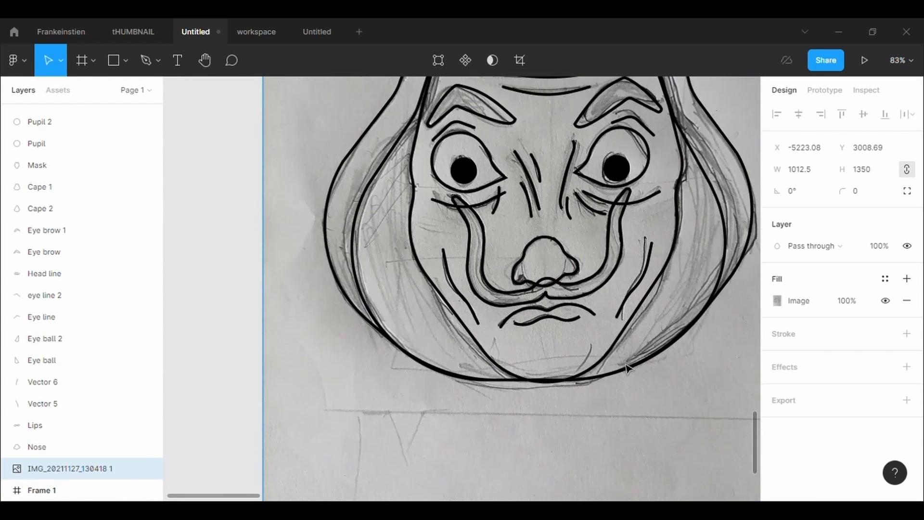
pyautogui.scroll(5, 627, 368)
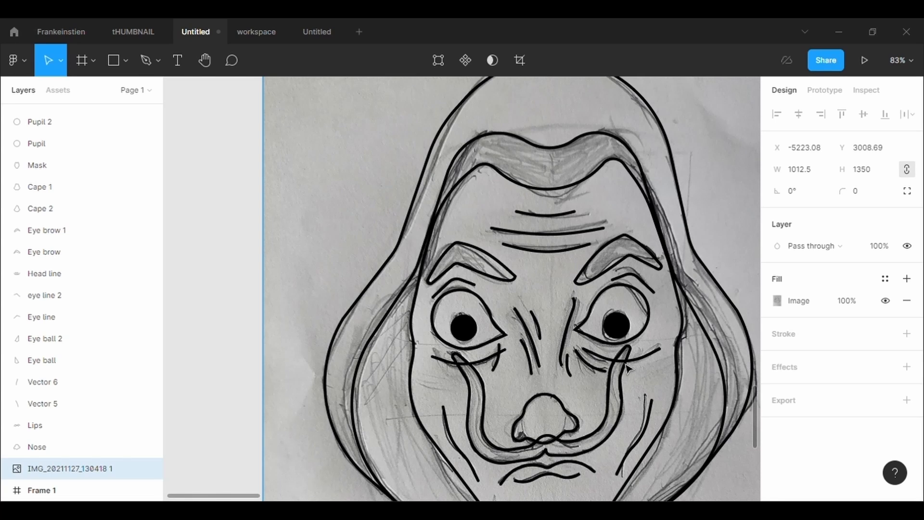
pyautogui.click(40, 209)
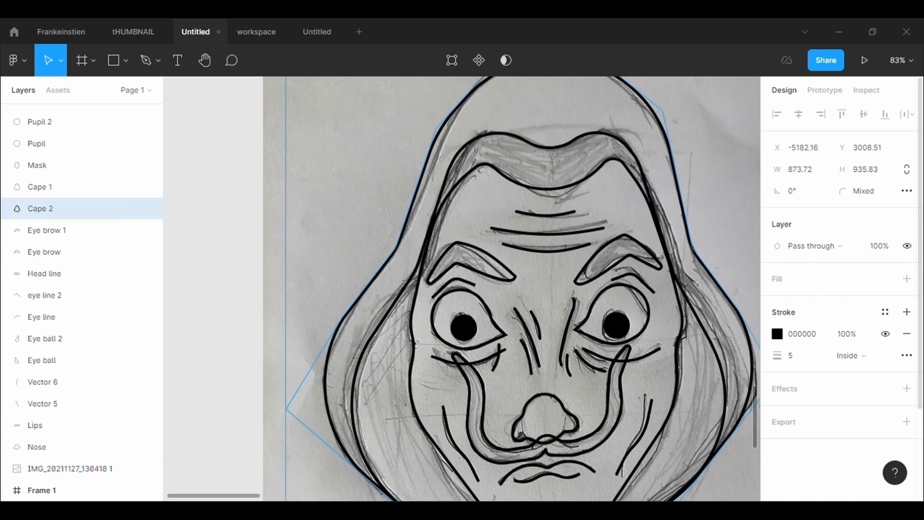
pyautogui.click(906, 279)
pyautogui.scroll(-1, 601, 216)
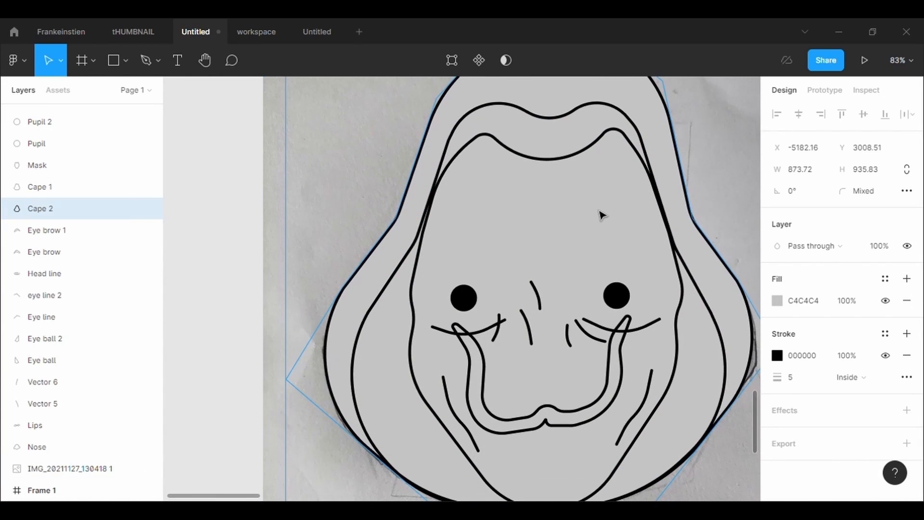
pyautogui.scroll(-3, 602, 215)
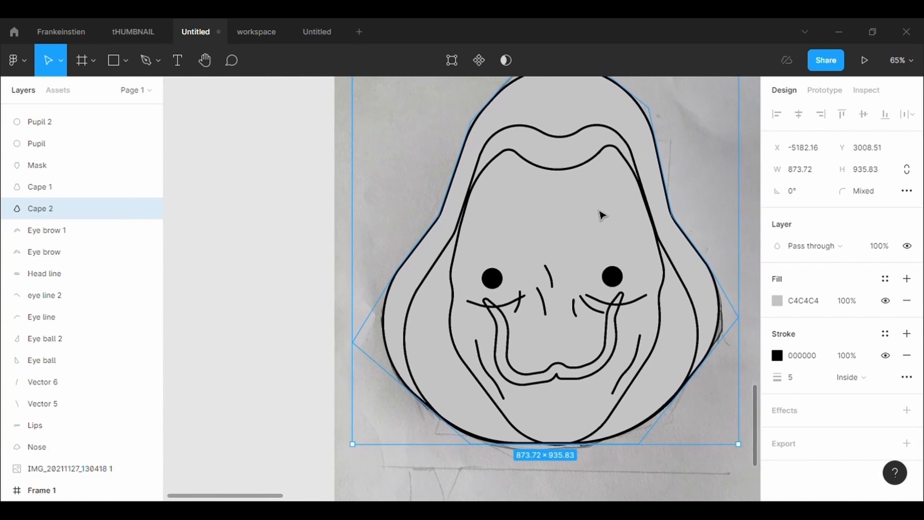
# Bring the Mask, Monstache and Vector 15 layers to the front, one after another
pyautogui.rightClick(65, 176)
pyautogui.click(83, 191)
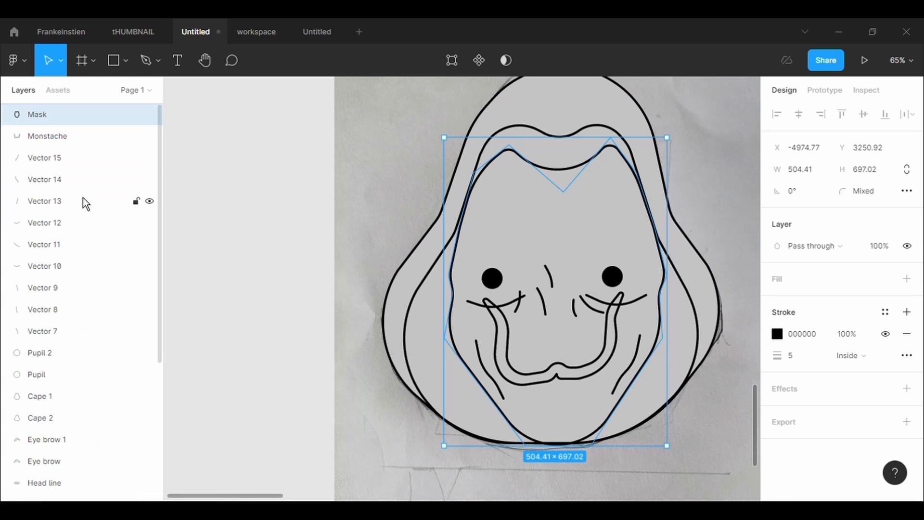
pyautogui.rightClick(53, 143)
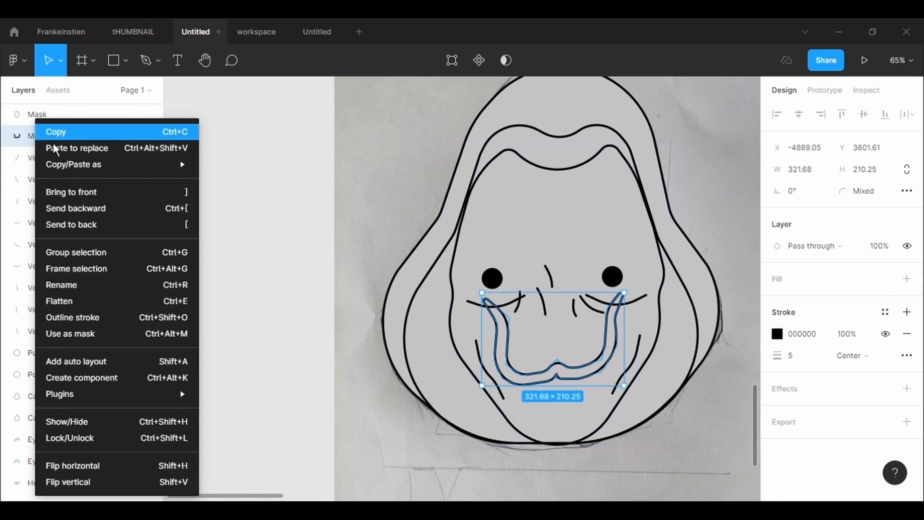
pyautogui.click(85, 197)
pyautogui.rightClick(52, 168)
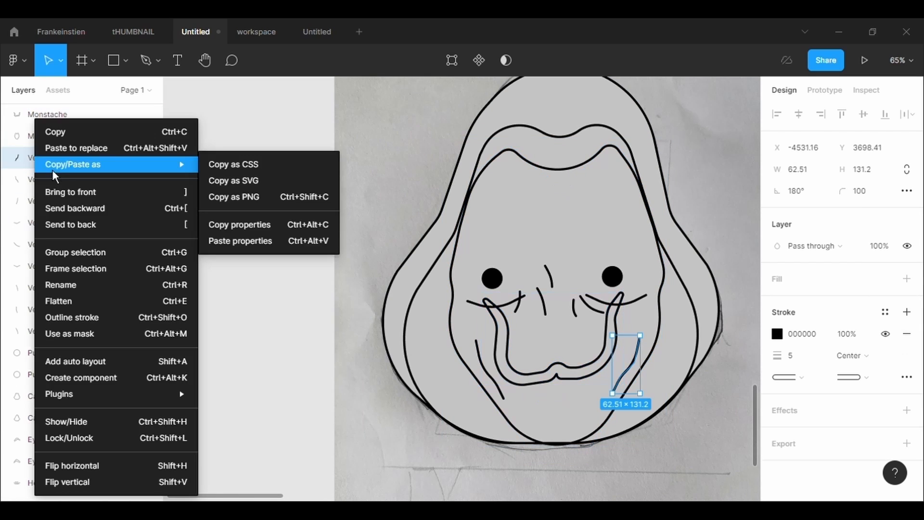
pyautogui.click(85, 199)
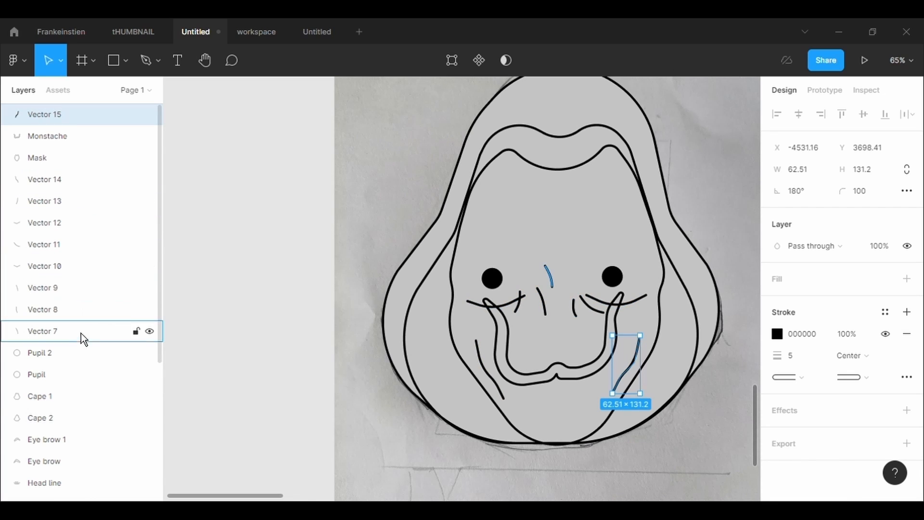
# Add a grey C4C4C4 fill to both the Cape 1 and Mask outlines
pyautogui.click(474, 140)
pyautogui.click(510, 139)
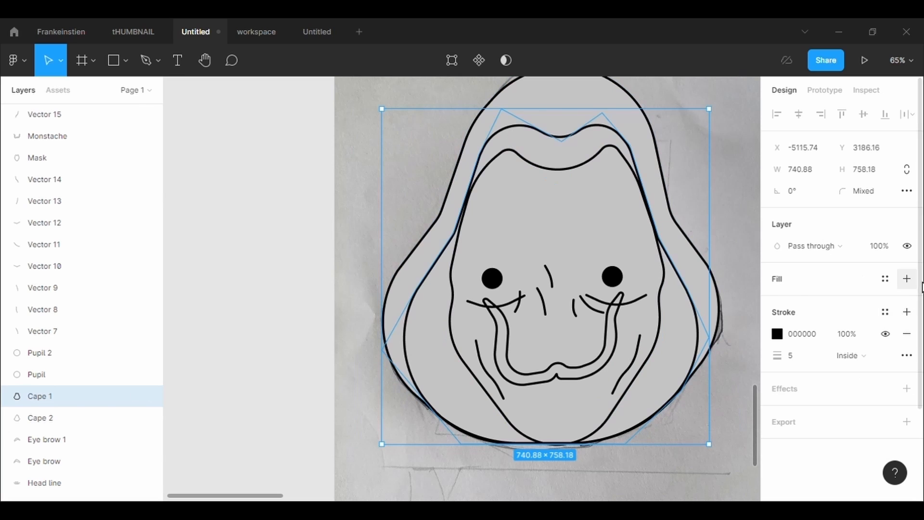
pyautogui.click(598, 173)
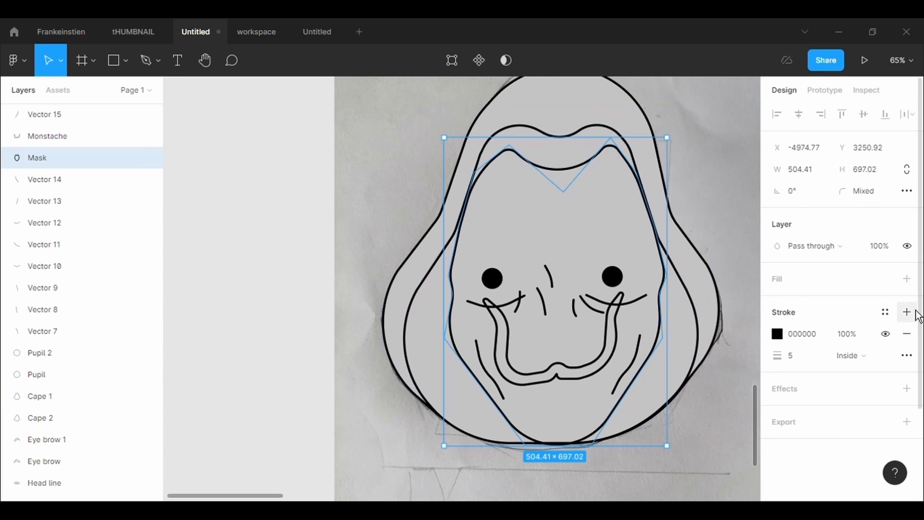
pyautogui.click(907, 278)
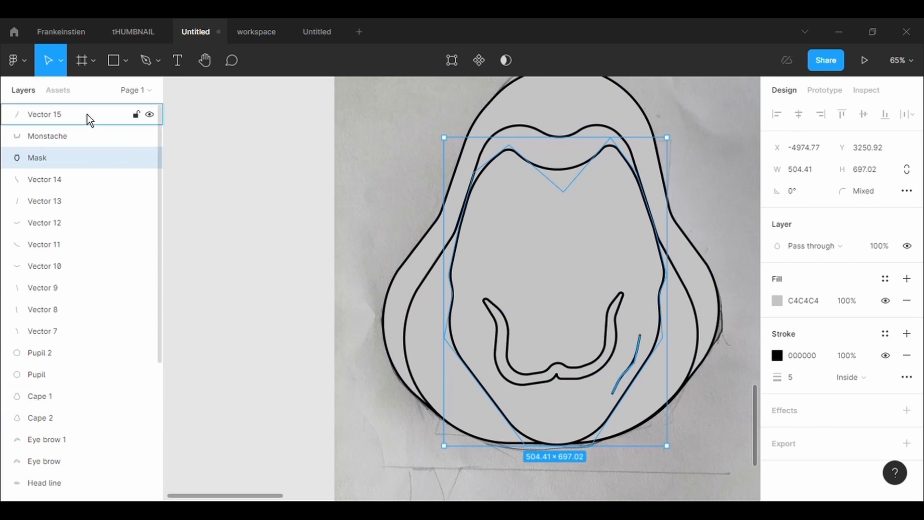
# Bring the Vector 14, Vector 13 and Vector 12 lines to the front, above the filled mask
pyautogui.rightClick(97, 186)
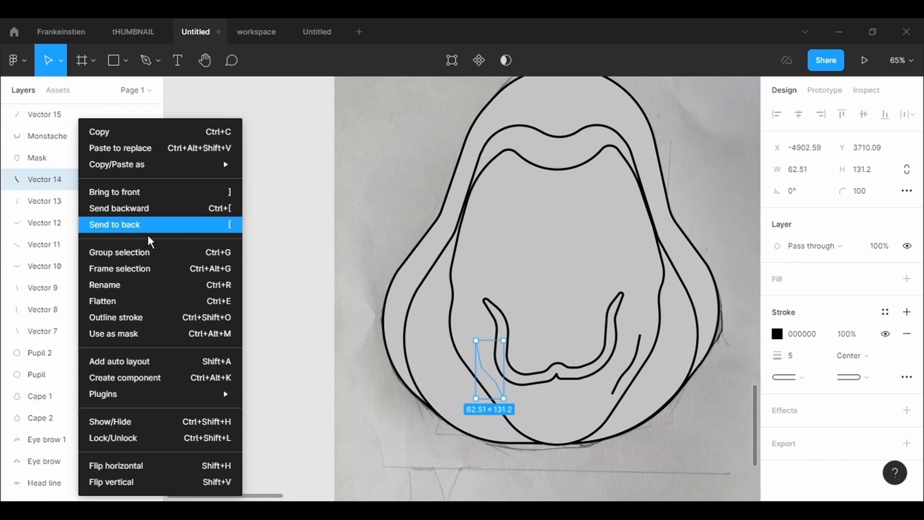
pyautogui.click(144, 192)
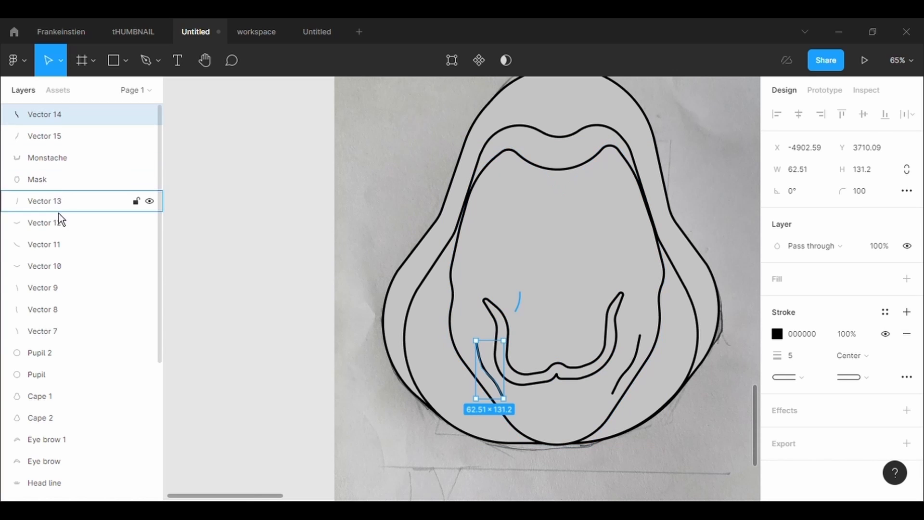
pyautogui.rightClick(59, 210)
pyautogui.click(94, 196)
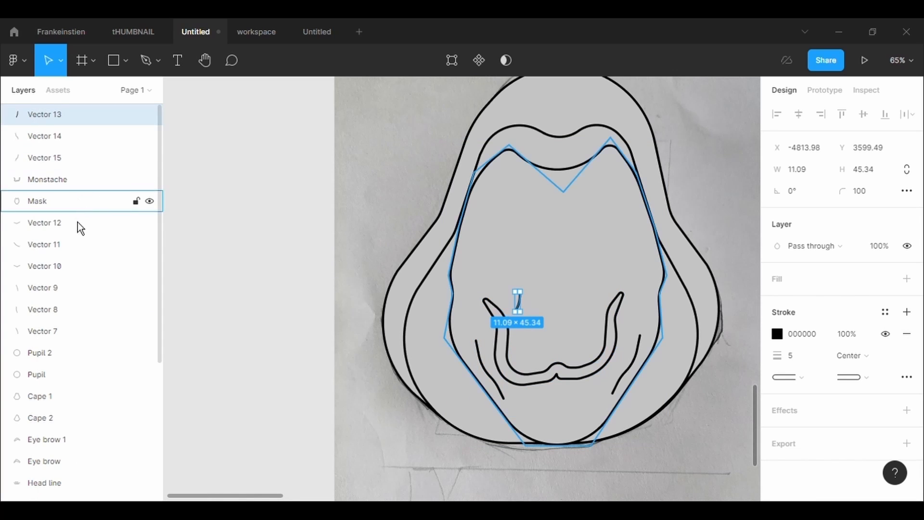
pyautogui.click(77, 223)
pyautogui.rightClick(58, 224)
pyautogui.click(97, 191)
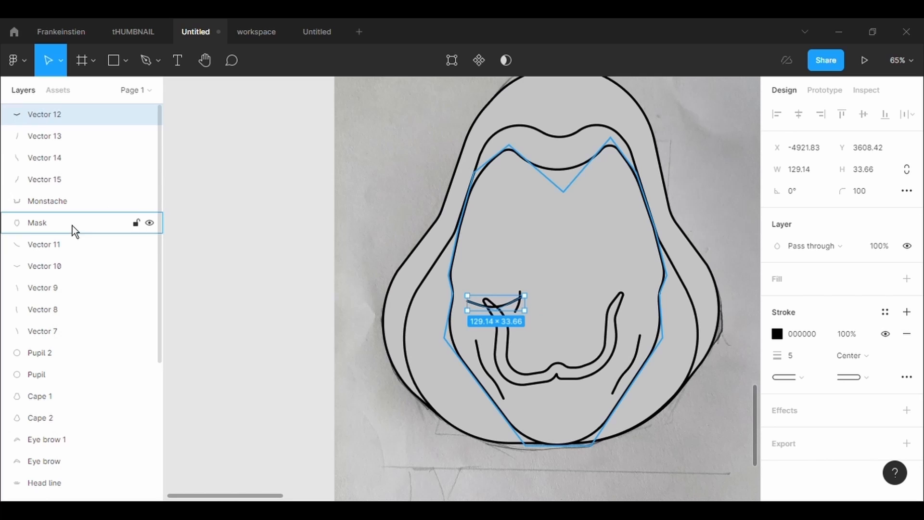
# Bring the Vector 11, Vector 10 and Vector 9 lines to the front, above the filled mask
pyautogui.click(62, 248)
pyautogui.rightClick(61, 248)
pyautogui.click(92, 191)
pyautogui.rightClick(61, 270)
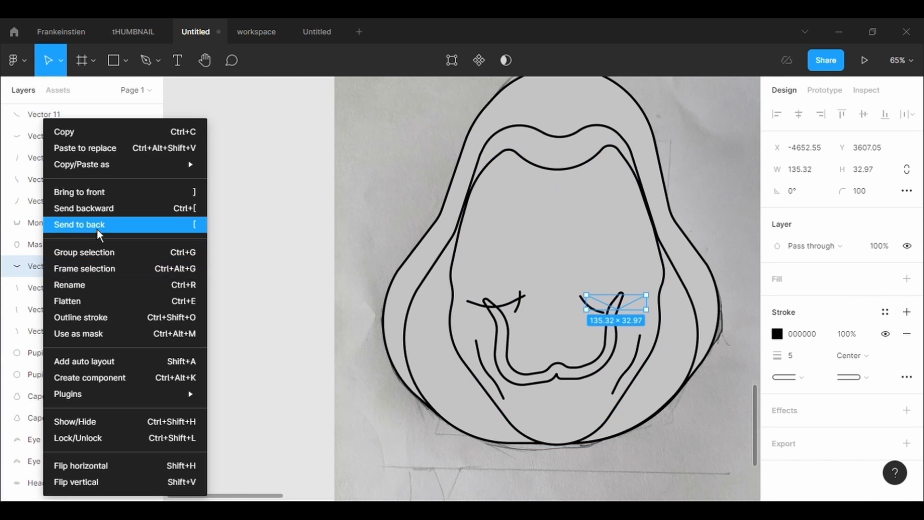
pyautogui.click(96, 198)
pyautogui.click(69, 289)
pyautogui.rightClick(70, 288)
pyautogui.click(102, 198)
# Bring the Vector 8 and Vector 7 wrinkle lines to the front, above the filled mask
pyautogui.click(62, 309)
pyautogui.rightClick(62, 309)
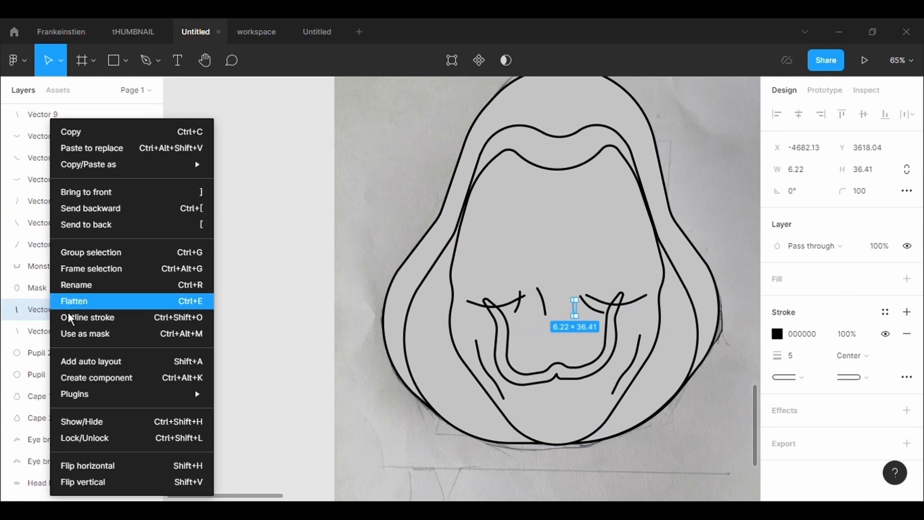
pyautogui.click(96, 191)
pyautogui.click(61, 337)
pyautogui.rightClick(62, 337)
pyautogui.click(119, 201)
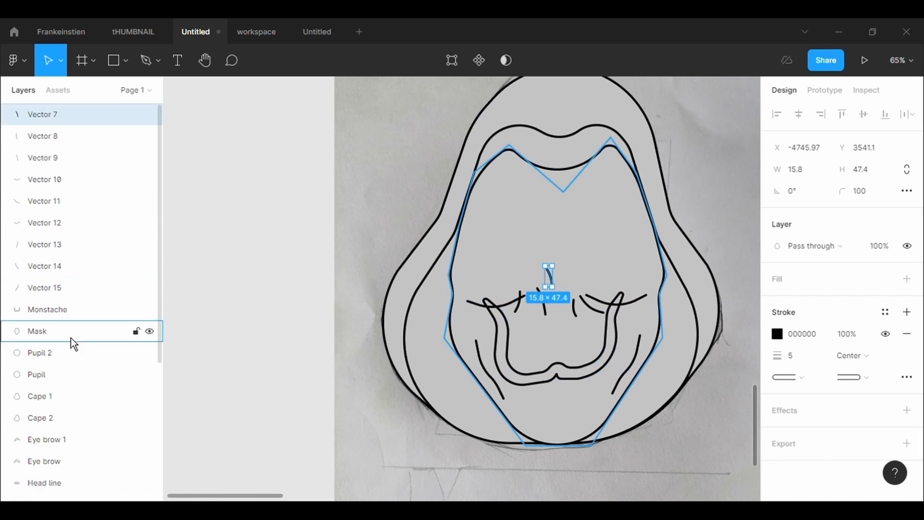
# Bring the Pupil 2 and Pupil layers to the front of the stack
pyautogui.click(70, 353)
pyautogui.rightClick(71, 353)
pyautogui.click(105, 193)
pyautogui.click(58, 374)
pyautogui.rightClick(58, 374)
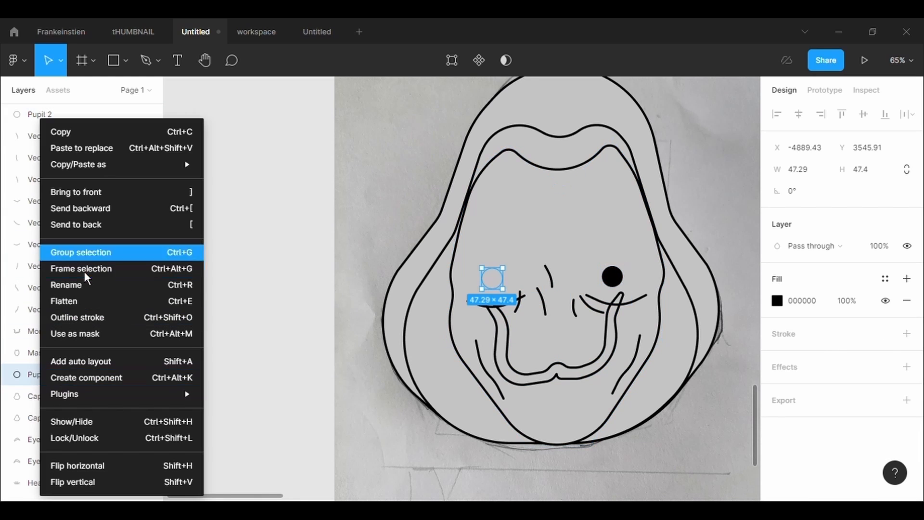
pyautogui.click(99, 191)
# Bring the Eye brow 1 and Eye brow layers to the front, above the filled mask
pyautogui.scroll(-3, 74, 359)
pyautogui.click(48, 271)
pyautogui.scroll(-3, 48, 272)
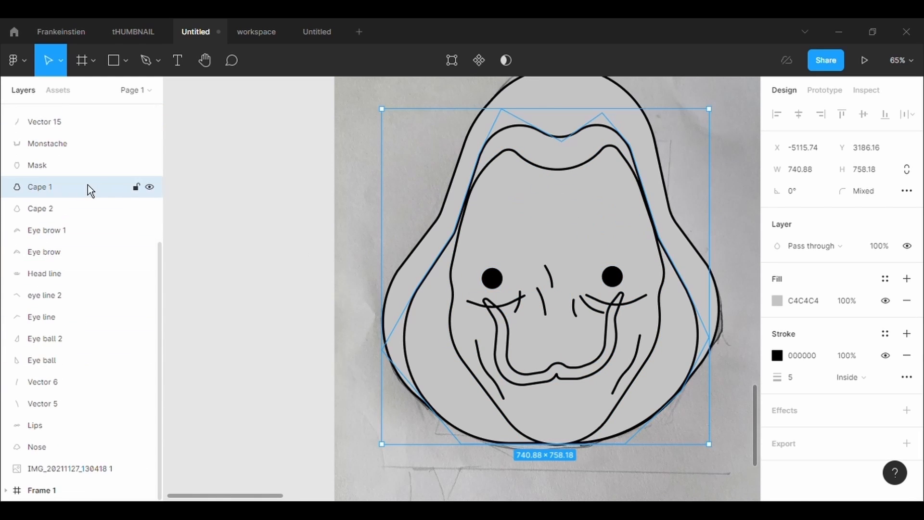
pyautogui.rightClick(85, 238)
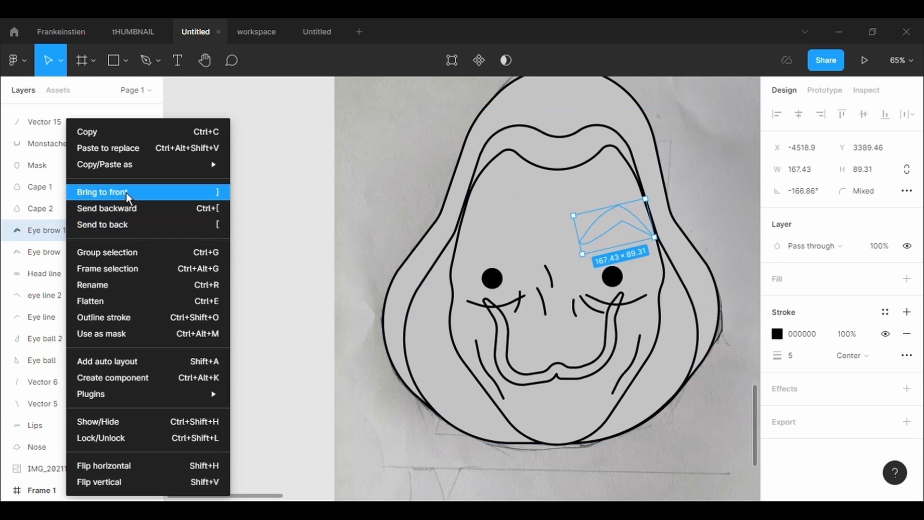
pyautogui.click(126, 192)
pyautogui.scroll(-5, 72, 275)
pyautogui.rightClick(66, 280)
pyautogui.click(108, 224)
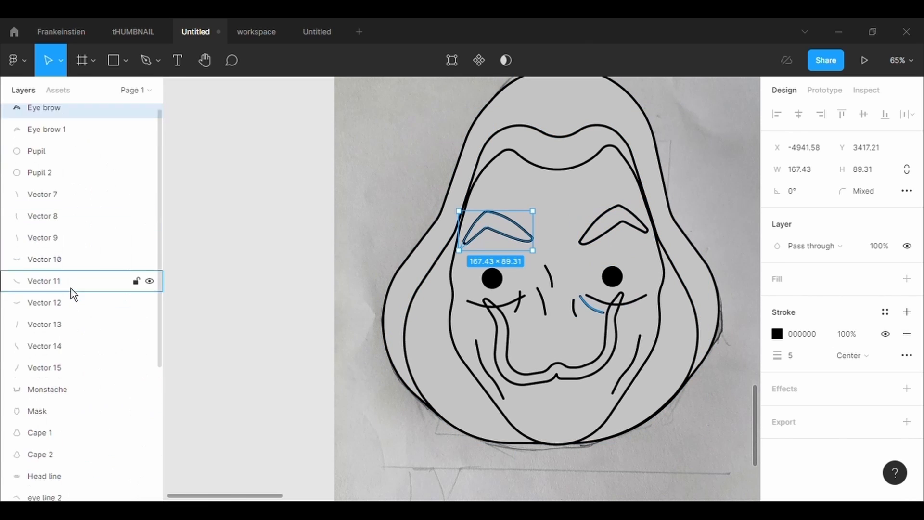
# Bring the Head line and eye line 2 layers to the front, above the filled mask
pyautogui.scroll(-5, 71, 288)
pyautogui.click(70, 284)
pyautogui.rightClick(67, 283)
pyautogui.click(114, 194)
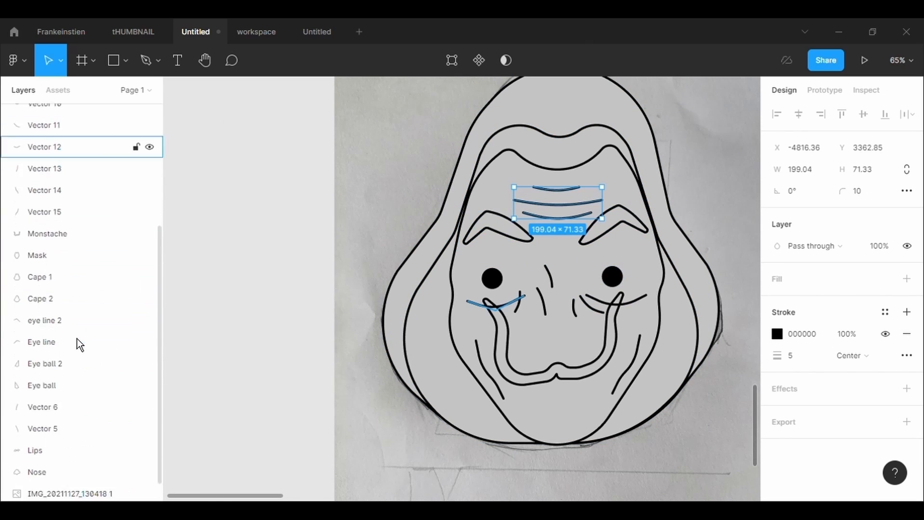
pyautogui.scroll(-1, 77, 339)
pyautogui.rightClick(61, 302)
pyautogui.click(93, 191)
pyautogui.scroll(-5, 88, 400)
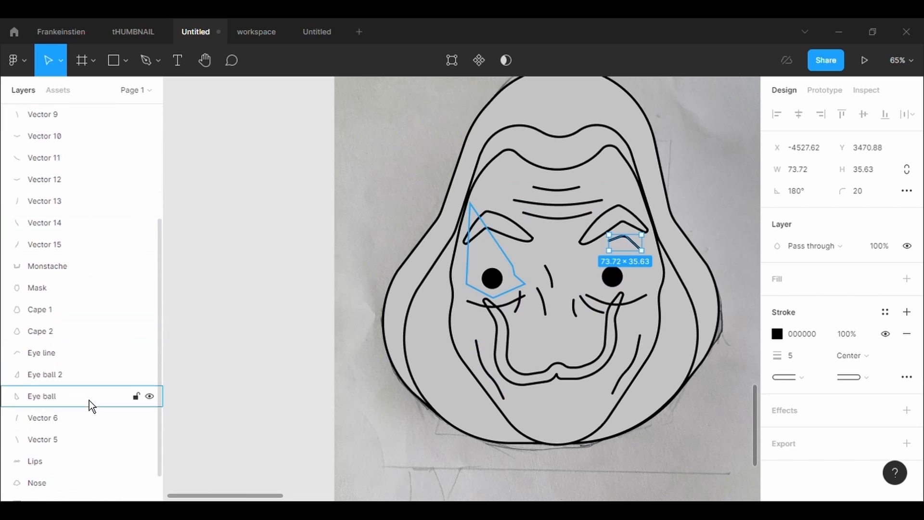
# Bring the Eye line layer to the front, above the filled mask
pyautogui.rightClick(60, 317)
pyautogui.click(94, 192)
pyautogui.scroll(-4, 93, 337)
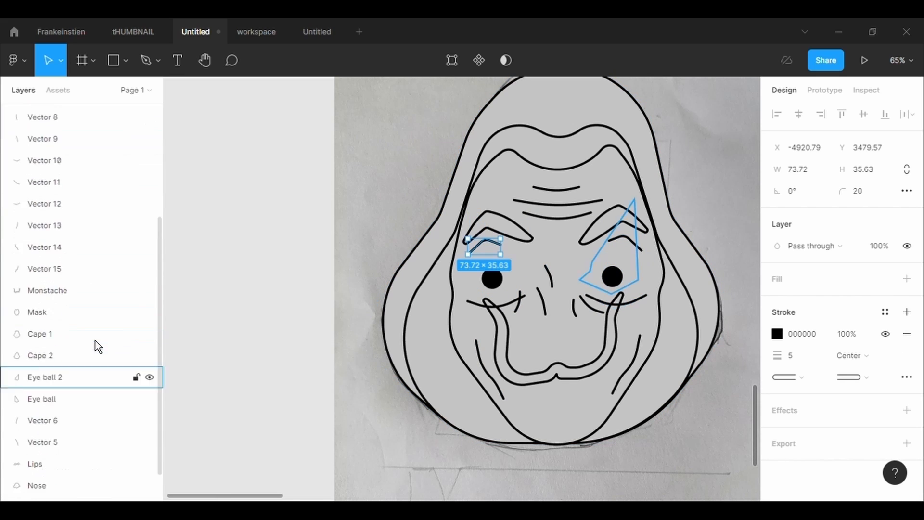
pyautogui.scroll(4, 94, 345)
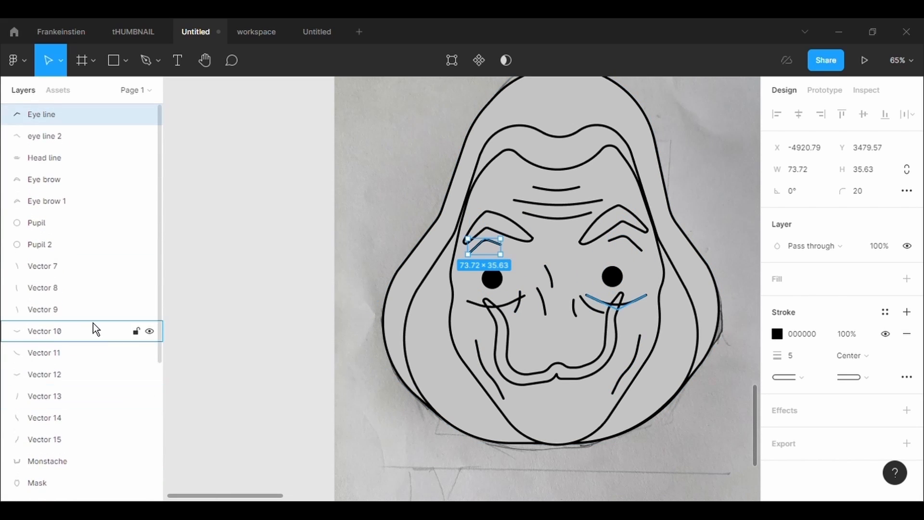
# Bring the Eye ball 2 and Eye ball outlines to the front of the layer stack
pyautogui.scroll(-5, 89, 308)
pyautogui.rightClick(68, 340)
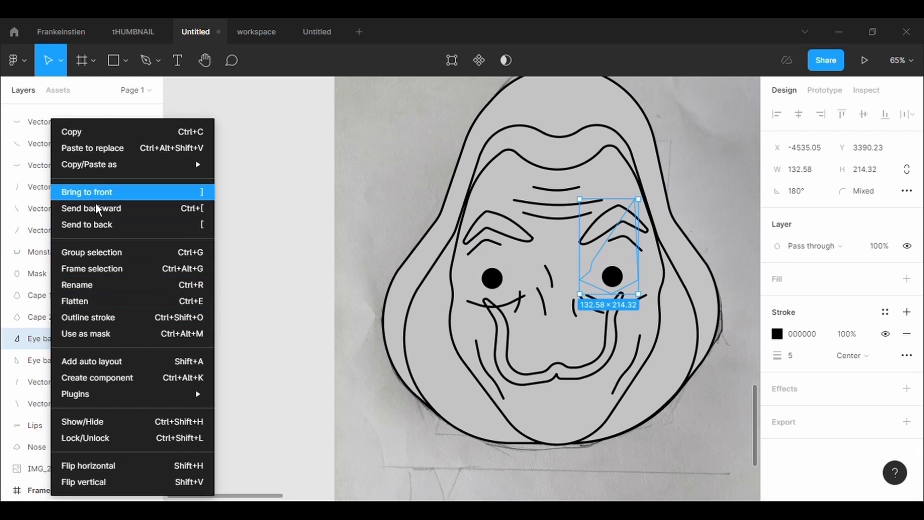
pyautogui.click(86, 191)
pyautogui.rightClick(57, 365)
pyautogui.click(87, 191)
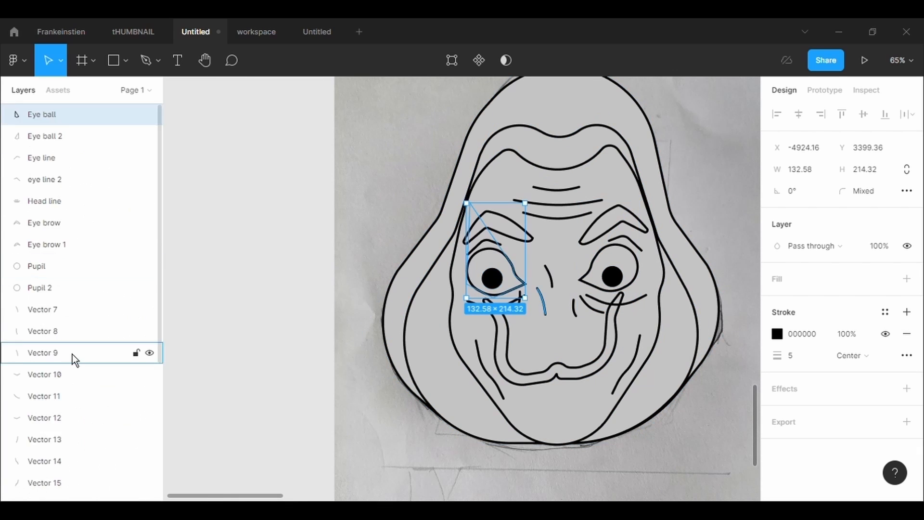
# Bring the Vector 6 and Vector 5 wrinkle lines between the eyes to the front
pyautogui.scroll(-5, 72, 354)
pyautogui.rightClick(72, 381)
pyautogui.click(87, 192)
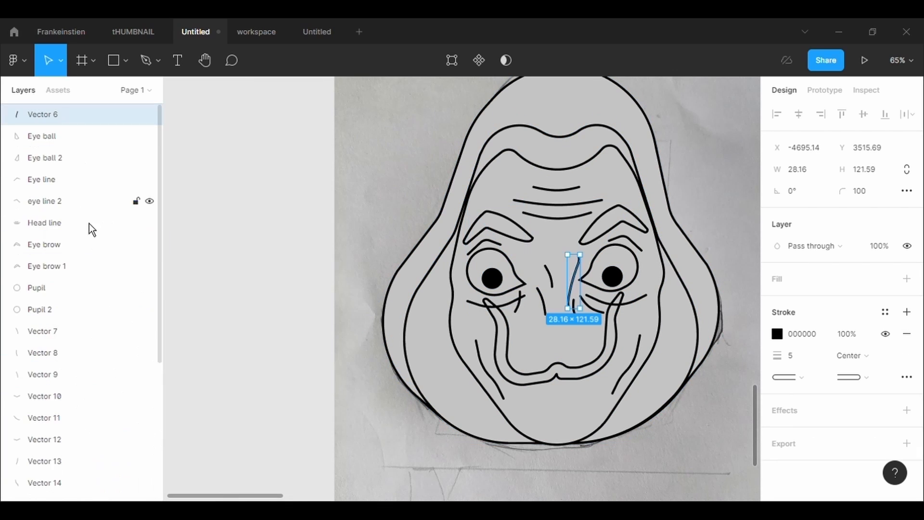
pyautogui.scroll(-5, 65, 409)
pyautogui.rightClick(56, 412)
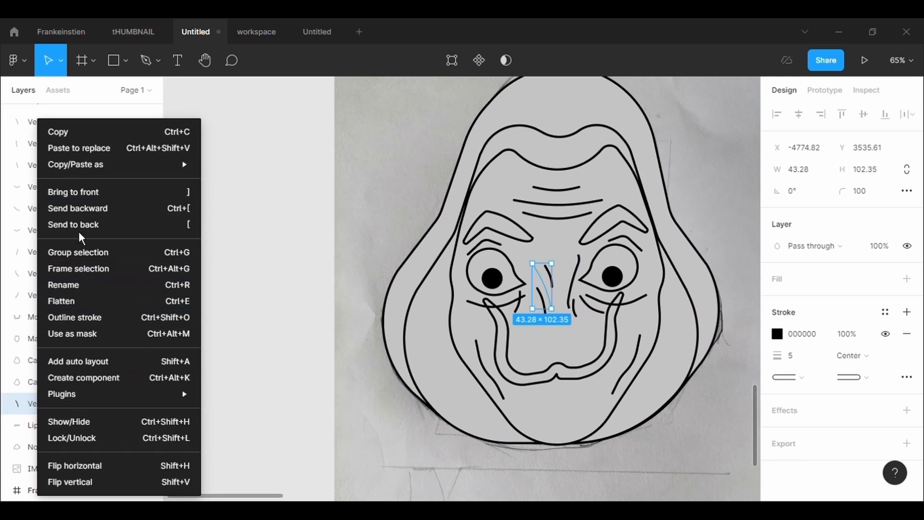
pyautogui.click(86, 190)
# Bring the Lips and Nose layers to the front, above the filled mask
pyautogui.scroll(-5, 77, 418)
pyautogui.rightClick(61, 425)
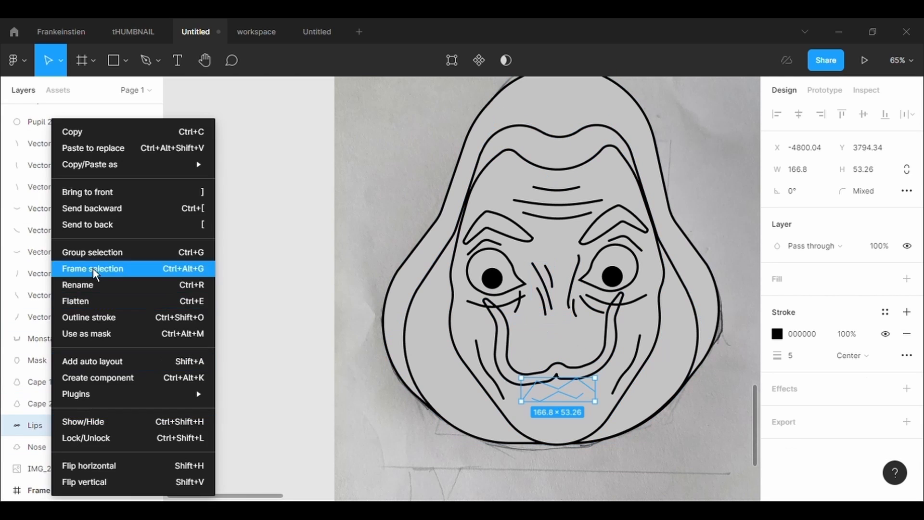
pyautogui.click(87, 191)
pyautogui.scroll(-5, 97, 366)
pyautogui.rightClick(91, 447)
pyautogui.click(91, 192)
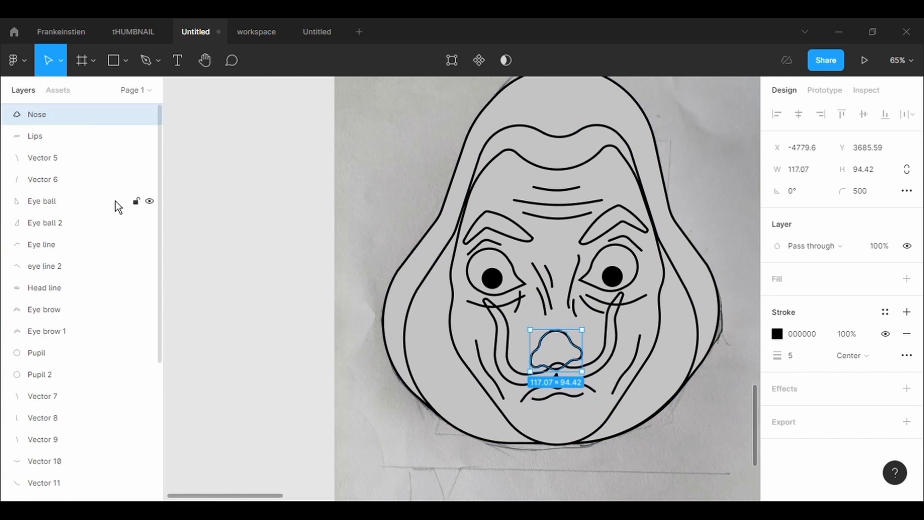
# Add a C4C4C4 grey fill to the Eye brow 1 and Eye brow shapes
pyautogui.click(524, 411)
pyautogui.click(621, 221)
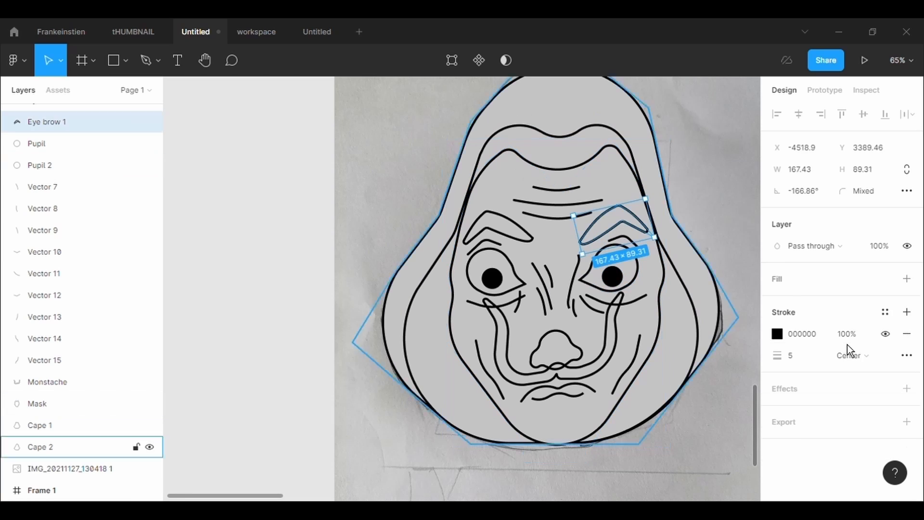
pyautogui.click(906, 279)
pyautogui.click(507, 220)
pyautogui.click(907, 279)
# Add a C4C4C4 grey fill to the Eye ball 2 and Eye ball shapes
pyautogui.click(637, 268)
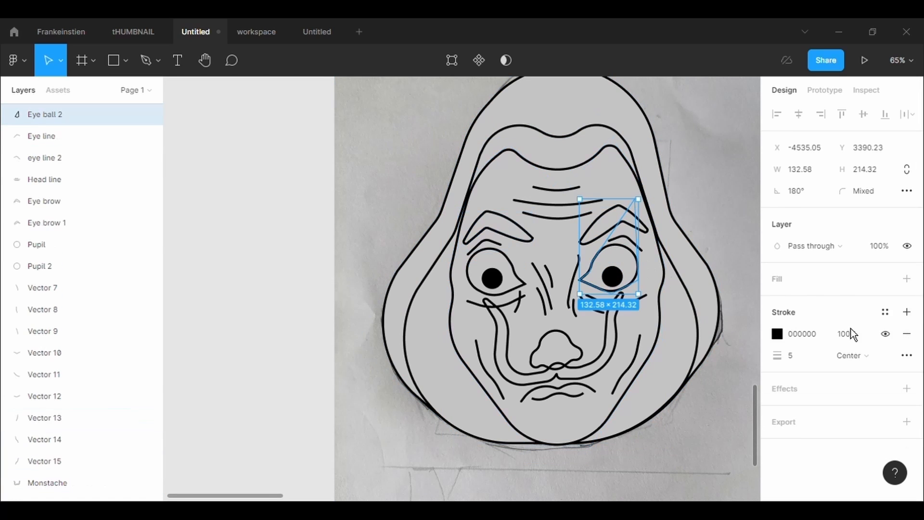
pyautogui.click(906, 278)
pyautogui.click(522, 272)
pyautogui.click(514, 271)
pyautogui.click(906, 279)
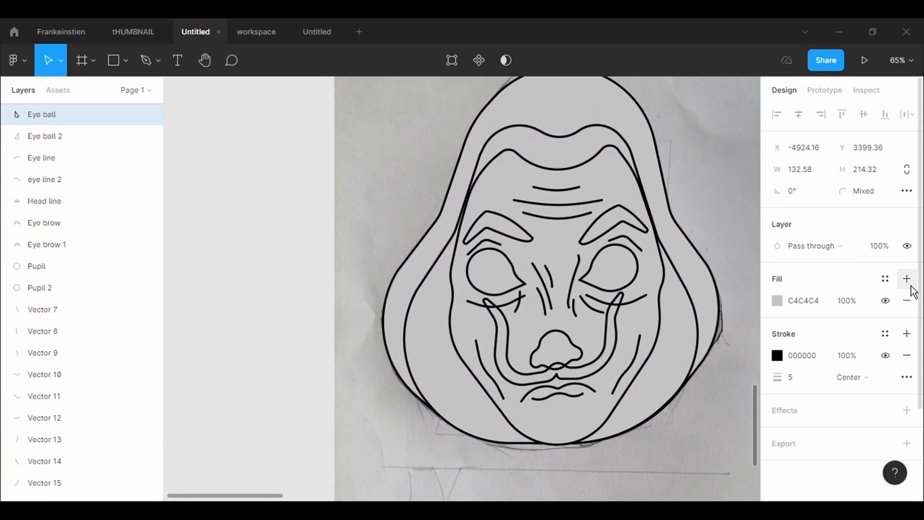
# Bring the Pupil and Pupil 2 circles to the front, above the filled eyeballs
pyautogui.rightClick(65, 265)
pyautogui.click(90, 192)
pyautogui.rightClick(53, 374)
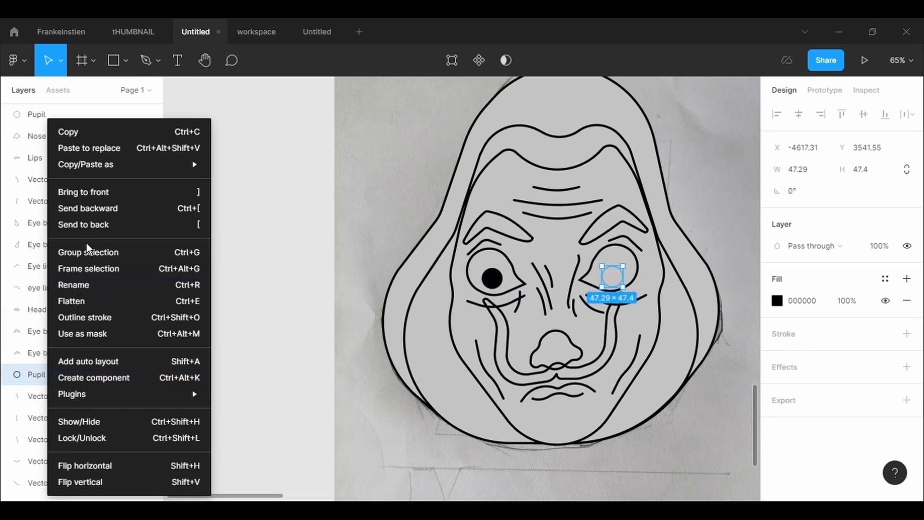
pyautogui.click(90, 190)
# Add a C4C4C4 grey fill to the Monstache and Nose shapes
pyautogui.click(506, 328)
pyautogui.click(906, 278)
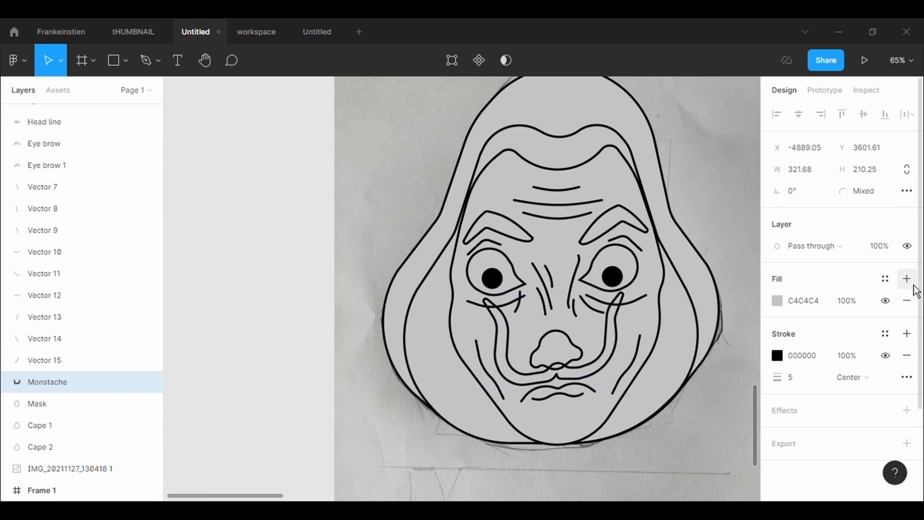
pyautogui.click(556, 359)
pyautogui.click(906, 279)
# Bring the Lips layer and the Nose layer to the front of the stack so both show over the mask
pyautogui.scroll(-3, 667, 333)
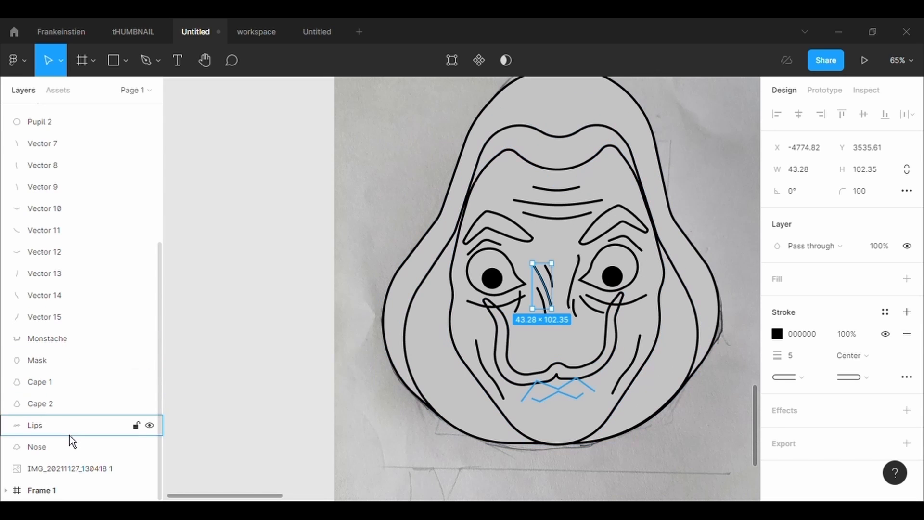
pyautogui.rightClick(52, 426)
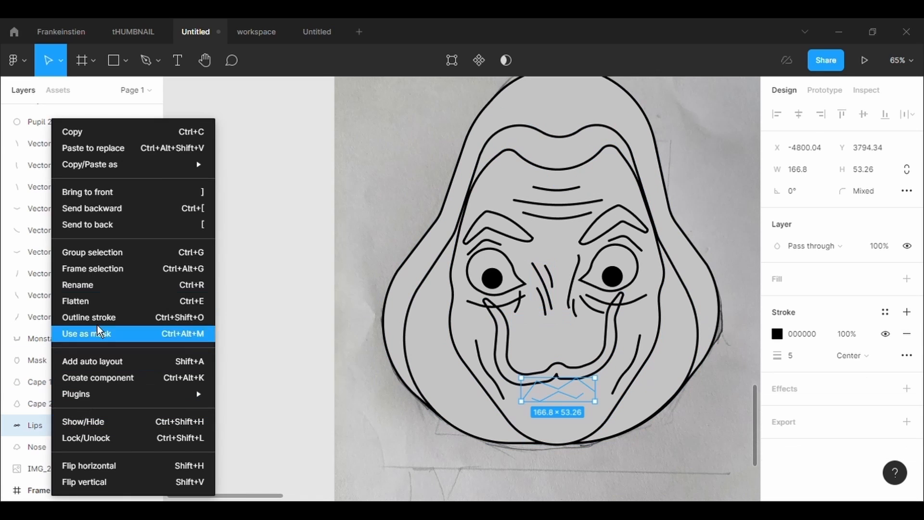
pyautogui.click(93, 192)
pyautogui.scroll(-5, 94, 416)
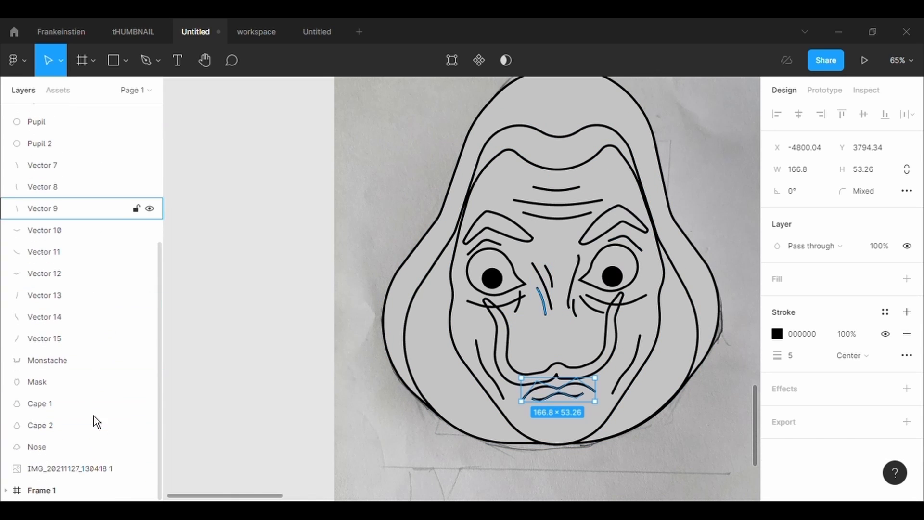
pyautogui.rightClick(74, 450)
pyautogui.click(116, 195)
# Fill both eyebrow shapes, Eye brow 1 and Eye brow, with the default grey C4C4C4
pyautogui.click(524, 411)
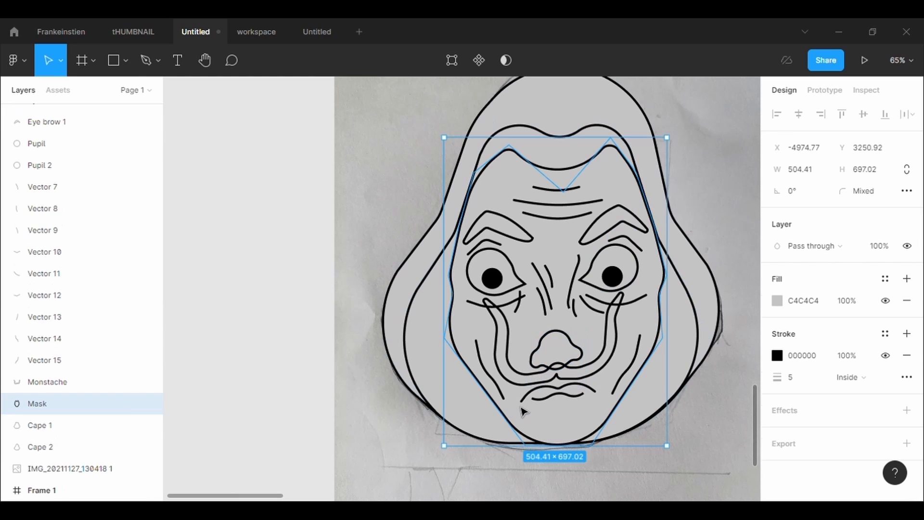
pyautogui.click(618, 224)
pyautogui.click(906, 279)
pyautogui.click(500, 233)
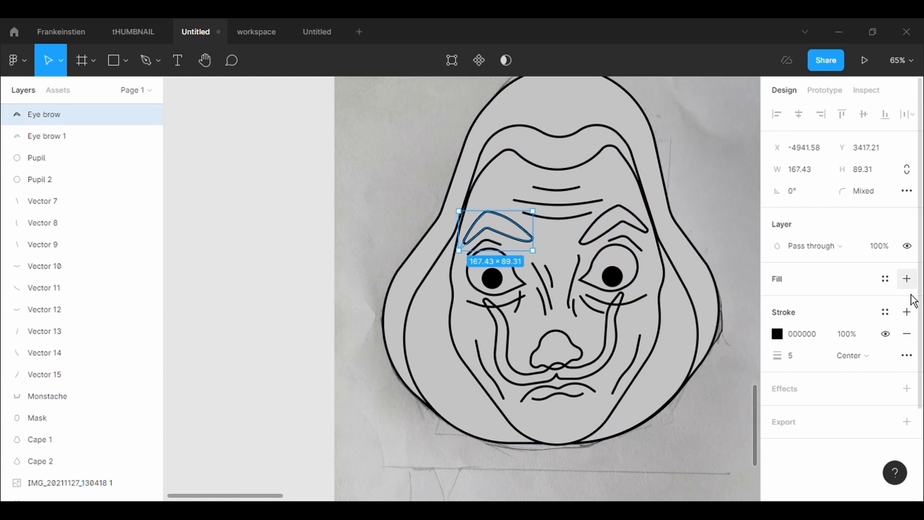
pyautogui.click(906, 279)
# Fill both eyeball shapes, Eye ball 2 and Eye ball, with the default grey C4C4C4
pyautogui.click(638, 271)
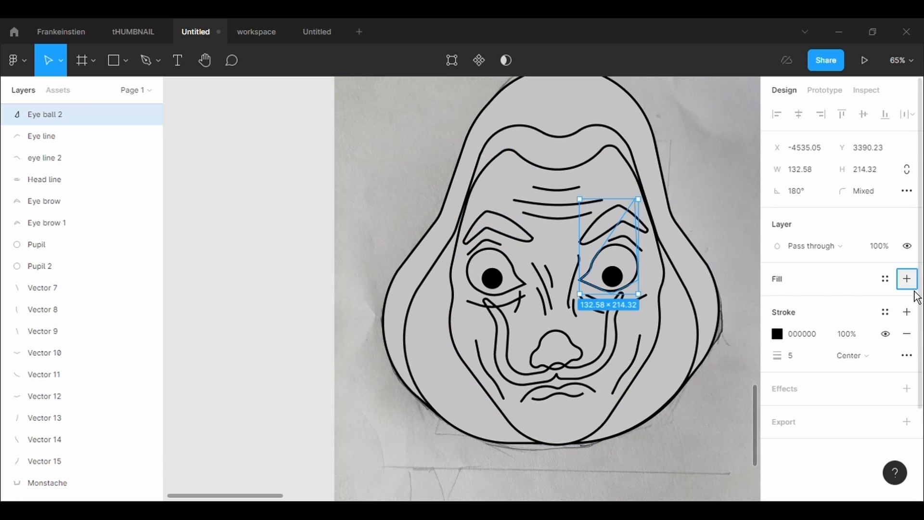
pyautogui.click(907, 279)
pyautogui.click(525, 285)
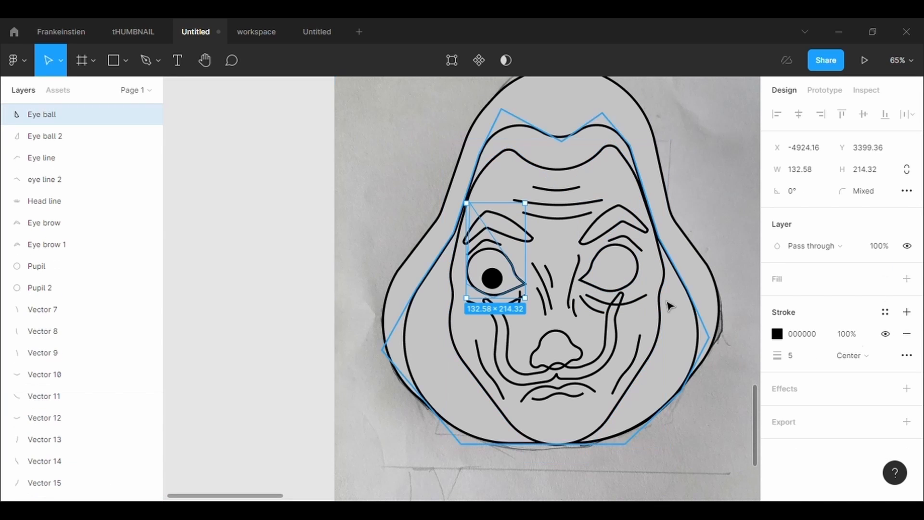
pyautogui.click(907, 279)
# Move the Pupil and Pupil 2 layers to the front so the black pupils show over the eyeballs
pyautogui.rightClick(65, 267)
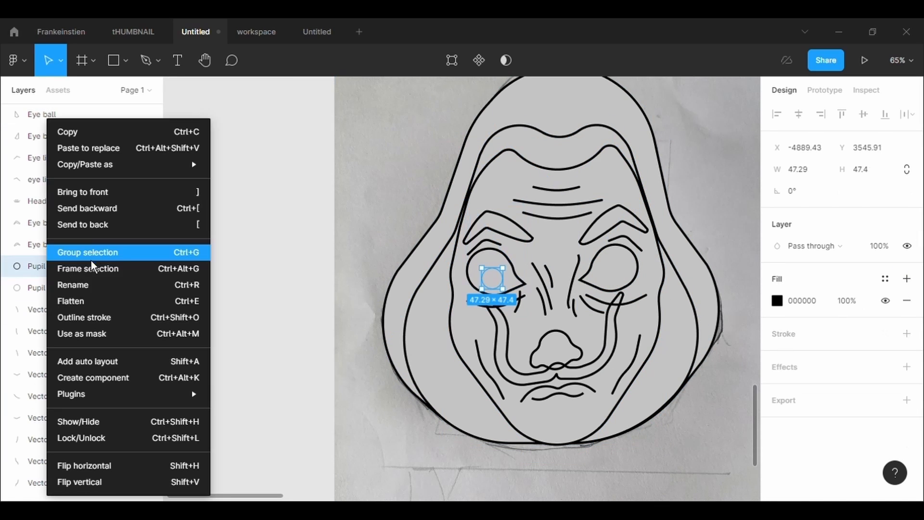
pyautogui.click(87, 192)
pyautogui.click(68, 375)
pyautogui.rightClick(66, 389)
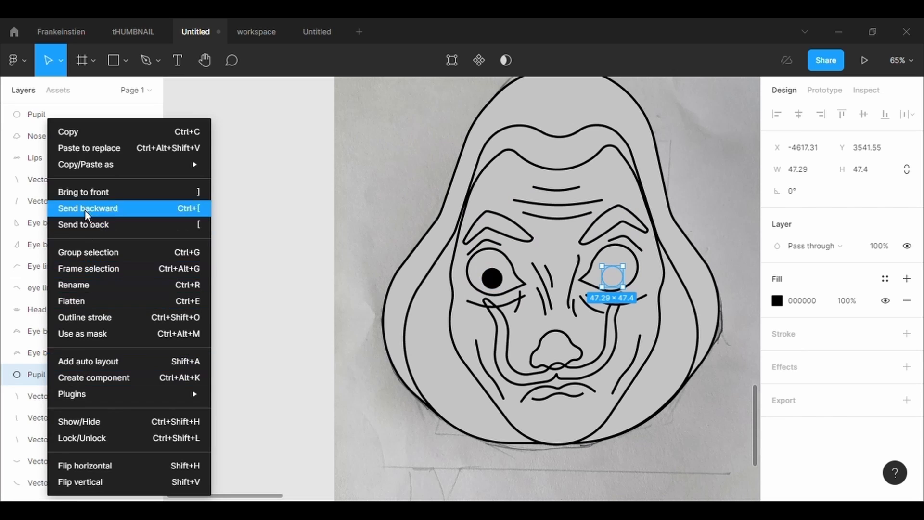
pyautogui.click(84, 192)
# Fill the Monstache and Nose shapes with the default grey C4C4C4
pyautogui.click(510, 329)
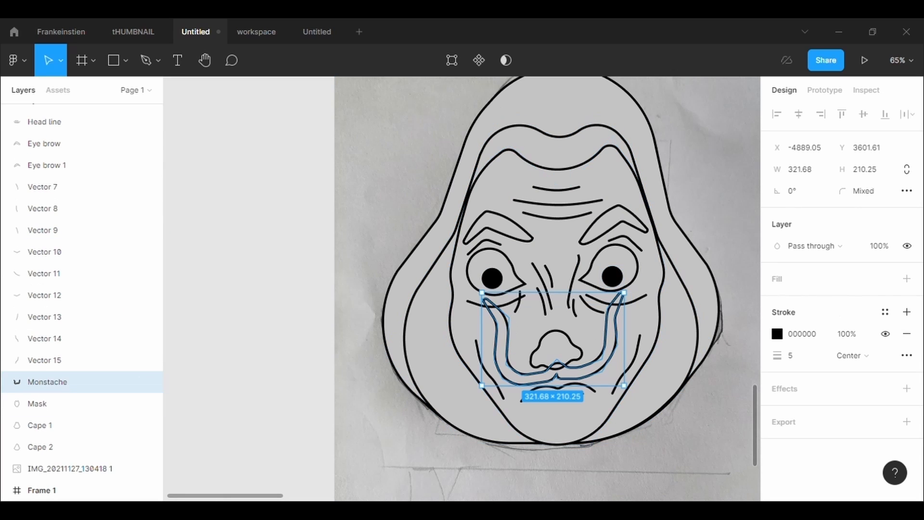
pyautogui.click(907, 279)
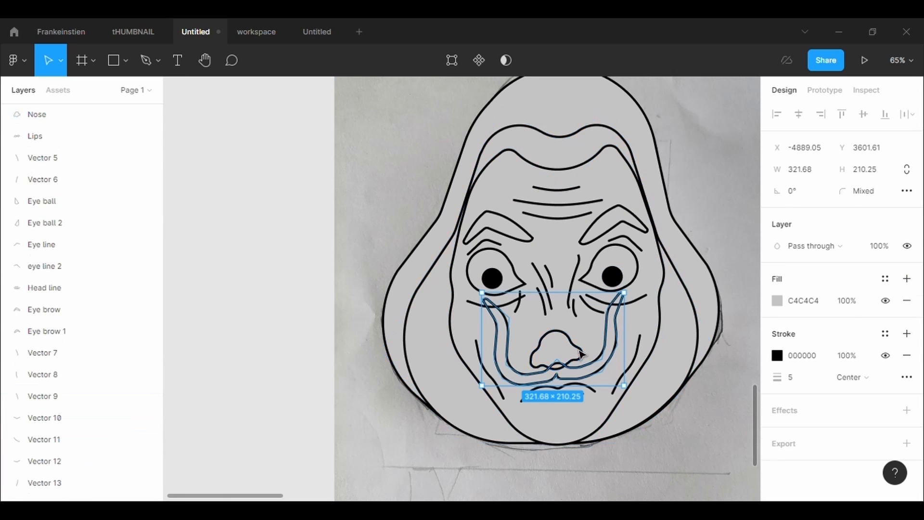
pyautogui.click(580, 355)
pyautogui.click(907, 279)
# Change the fill of the outer hood shape, Cape 2, to red DB1D1D
pyautogui.scroll(-3, 665, 332)
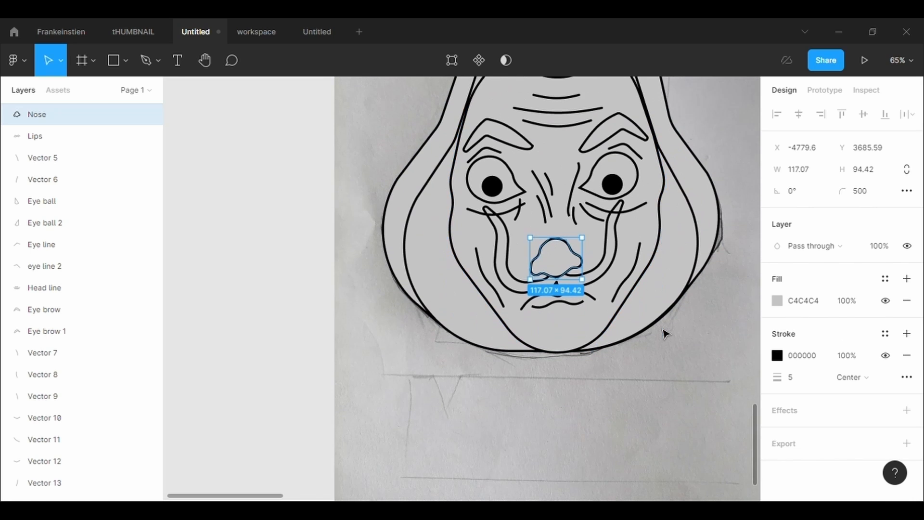
pyautogui.scroll(-3, 665, 332)
pyautogui.scroll(1, 665, 332)
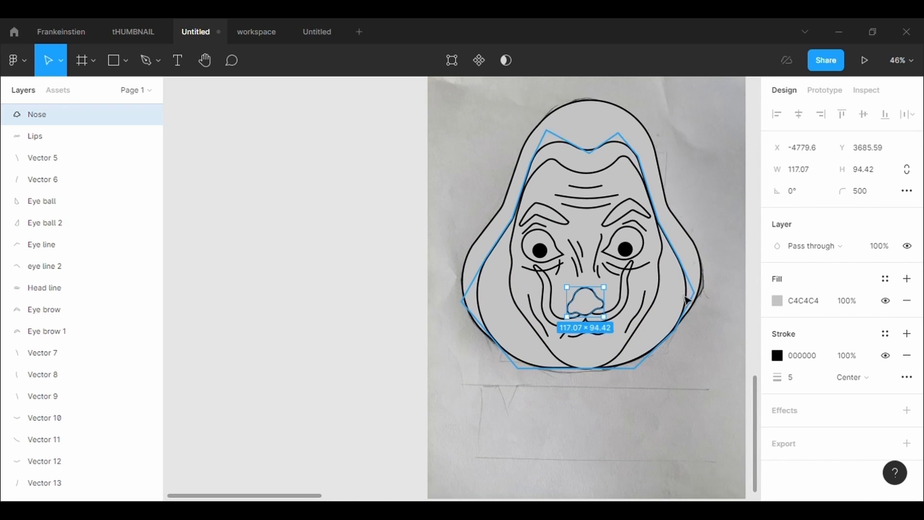
pyautogui.click(646, 167)
pyautogui.click(785, 297)
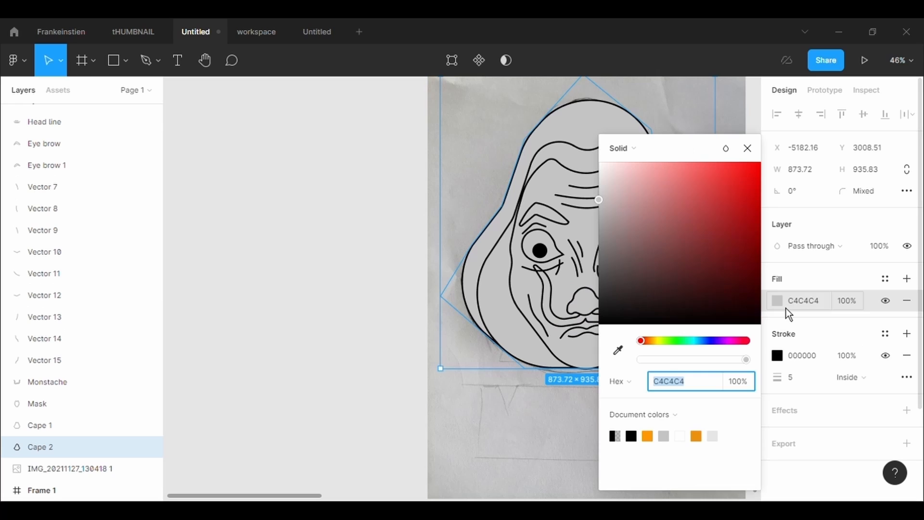
pyautogui.moveTo(751, 183)
pyautogui.mouseDown()
pyautogui.moveTo(753, 235)
pyautogui.moveTo(716, 186)
pyautogui.moveTo(747, 197)
pyautogui.mouseUp()
pyautogui.moveTo(694, 154); pyautogui.dragTo(274, 199)
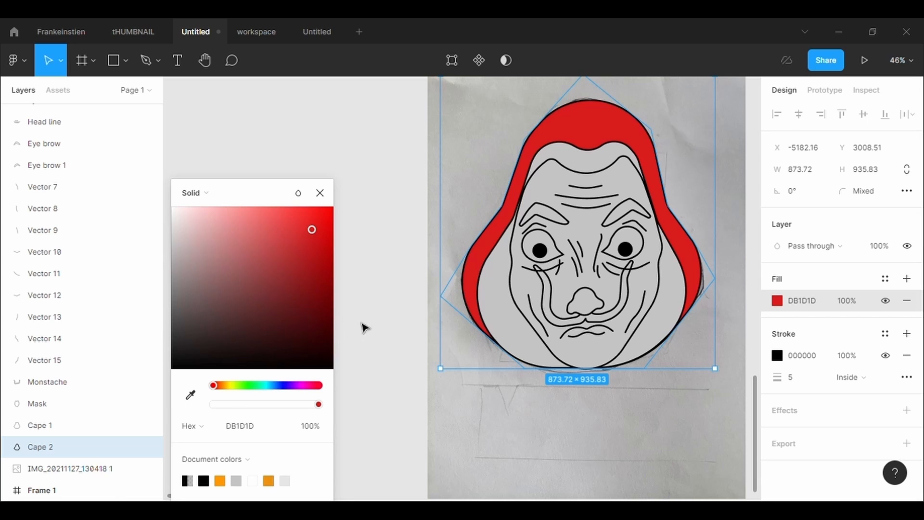
pyautogui.click(371, 258)
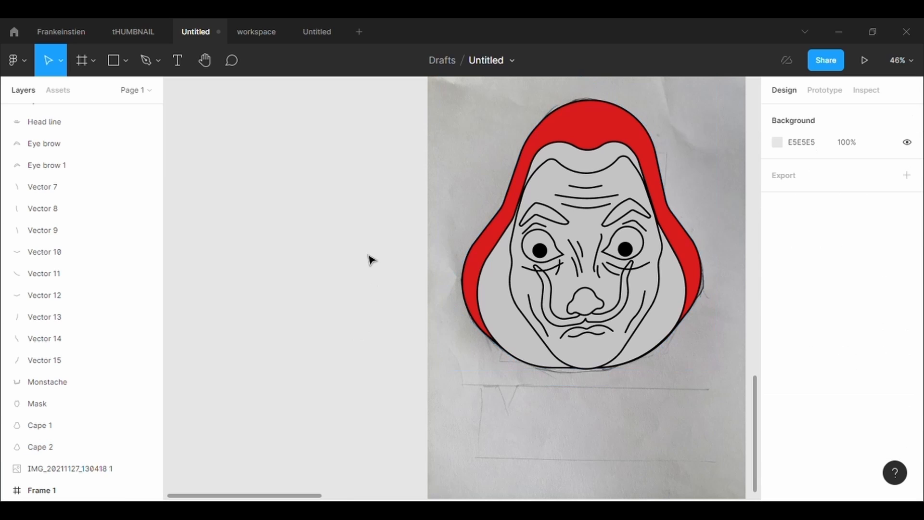
# Change the fill of the inner hood shape, Cape 1, to black 000000
pyautogui.click(526, 358)
pyautogui.click(779, 301)
pyautogui.moveTo(745, 277); pyautogui.dragTo(619, 362)
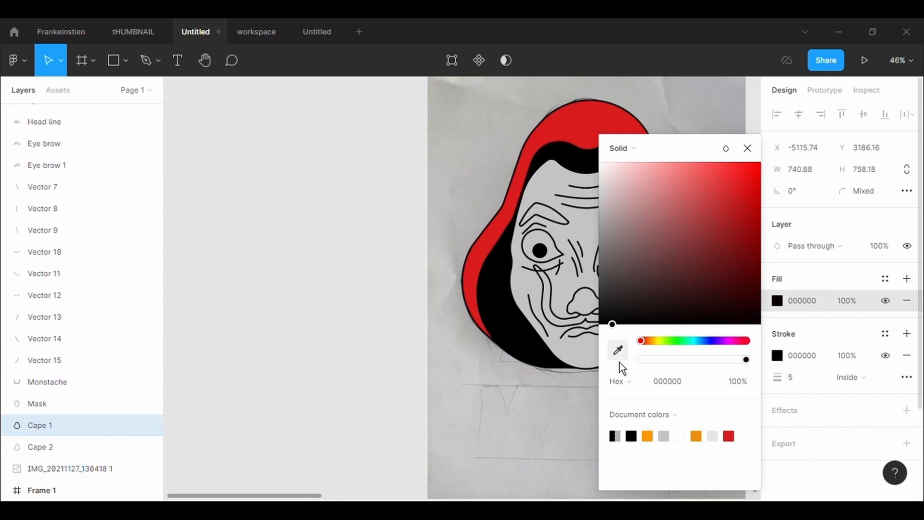
pyautogui.moveTo(703, 153); pyautogui.dragTo(820, 246)
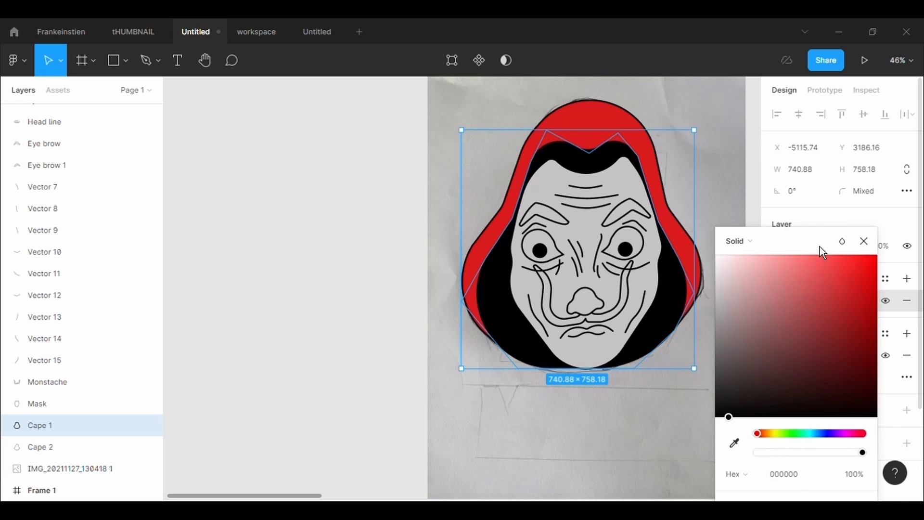
pyautogui.click(868, 242)
pyautogui.click(677, 97)
# Change the fill of the Mask face shape to a muted khaki yellow
pyautogui.click(642, 338)
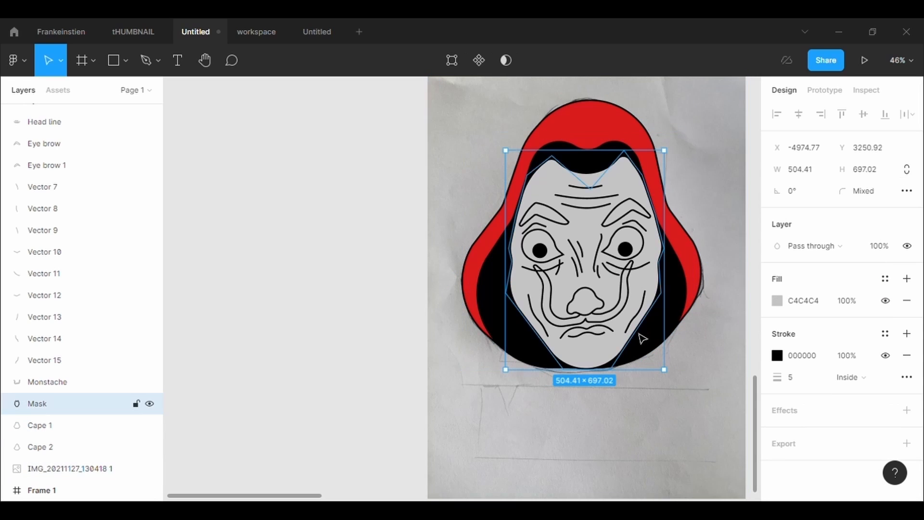
pyautogui.click(780, 306)
pyautogui.click(656, 341)
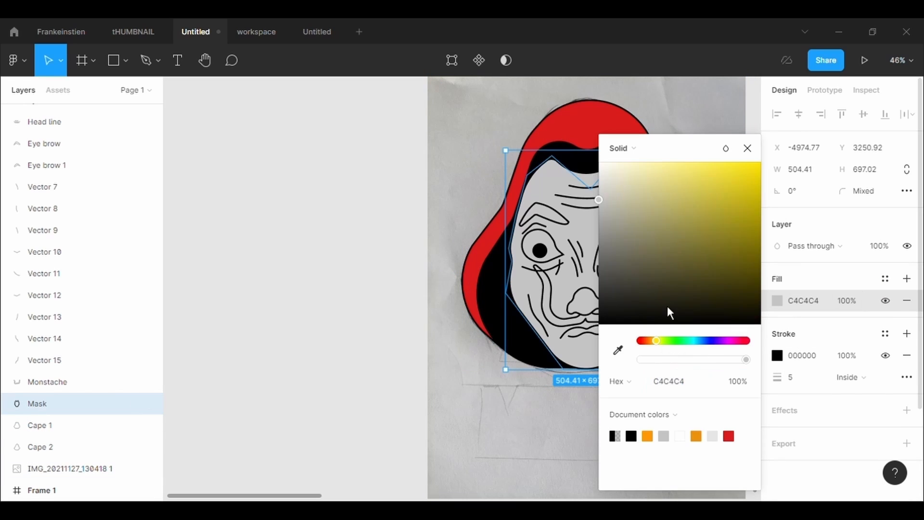
pyautogui.moveTo(669, 312); pyautogui.dragTo(332, 198)
pyautogui.moveTo(320, 234)
pyautogui.mouseDown()
pyautogui.moveTo(303, 230)
pyautogui.moveTo(324, 227)
pyautogui.moveTo(316, 246)
pyautogui.mouseUp()
pyautogui.click(300, 119)
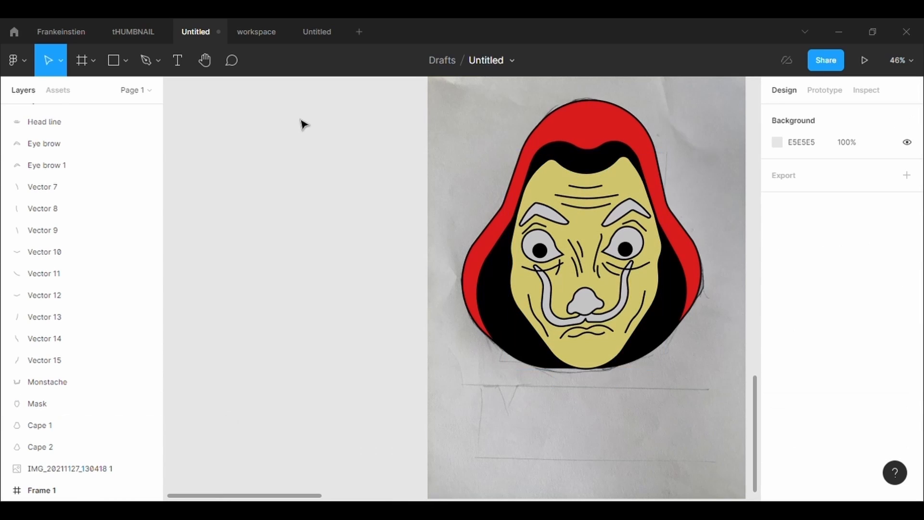
# Change the fill of the Eye brow shape to black, sampling the colour from the inner hood
pyautogui.click(539, 212)
pyautogui.click(777, 300)
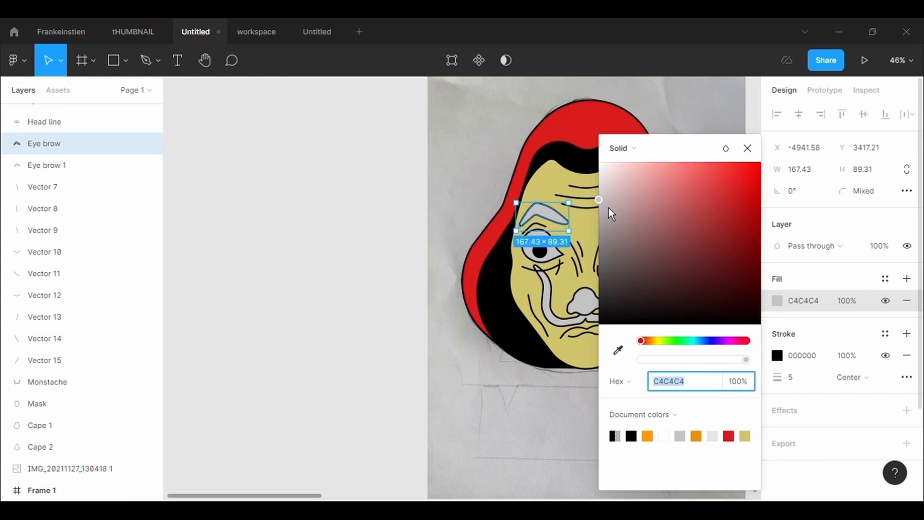
pyautogui.click(618, 350)
pyautogui.click(527, 330)
pyautogui.moveTo(686, 153); pyautogui.dragTo(252, 152)
pyautogui.click(366, 183)
# Change the fill of the Eye brow 1 shape to black 000000, sampled from the inner hood
pyautogui.click(626, 212)
pyautogui.click(785, 308)
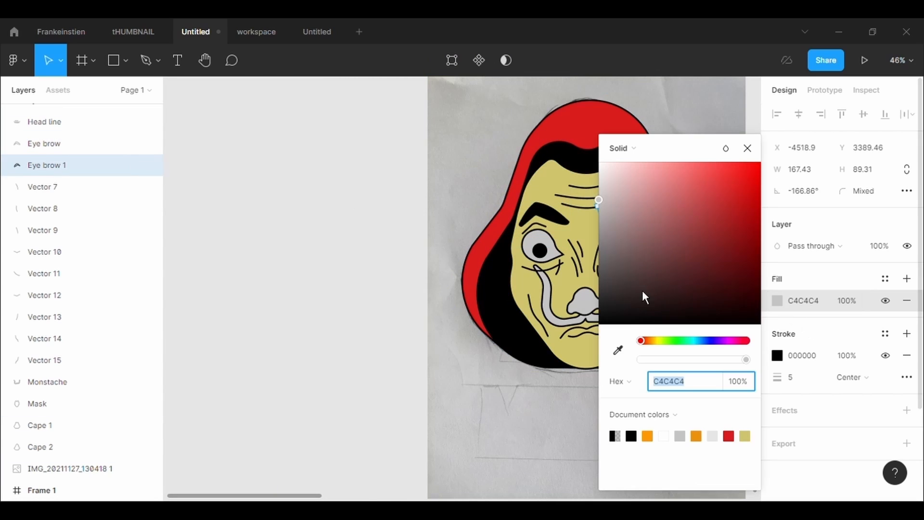
pyautogui.click(618, 350)
pyautogui.click(519, 347)
pyautogui.moveTo(698, 154); pyautogui.dragTo(320, 181)
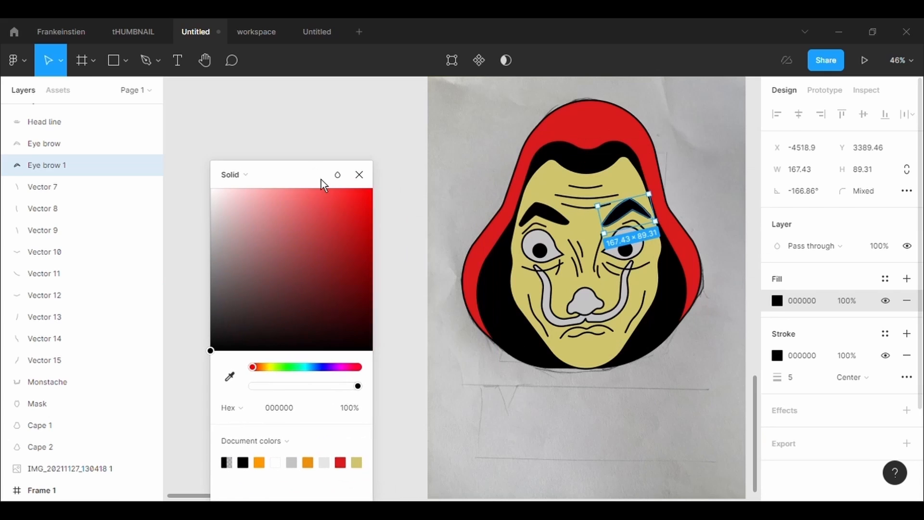
pyautogui.click(322, 100)
# Change the fill of the Eye ball shape to white
pyautogui.click(561, 250)
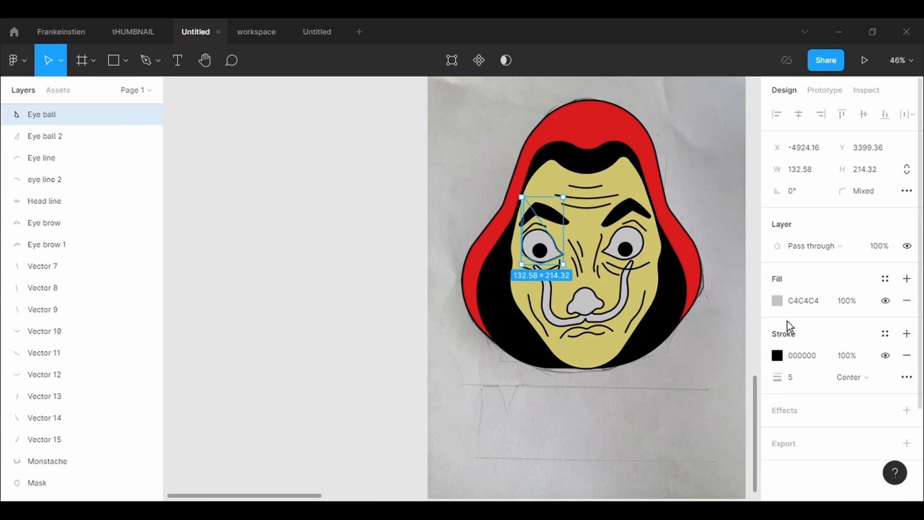
pyautogui.click(786, 306)
pyautogui.moveTo(688, 152); pyautogui.dragTo(298, 158)
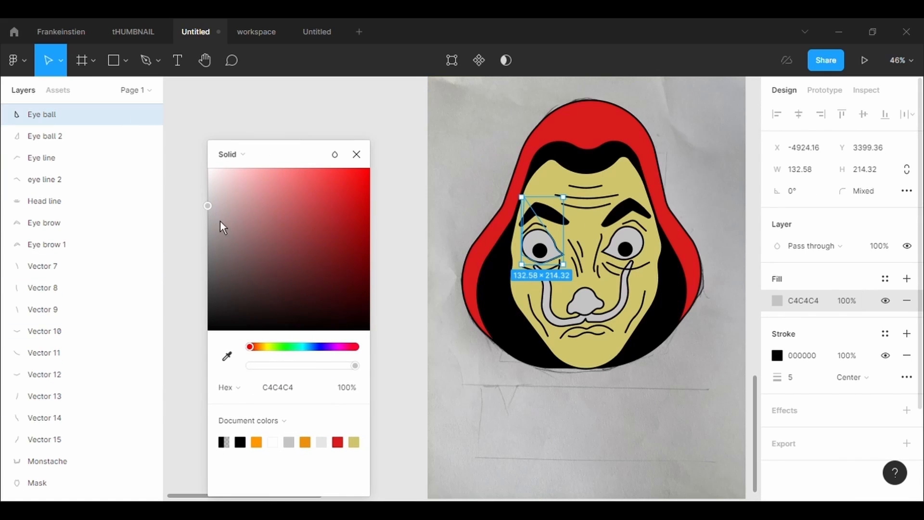
pyautogui.moveTo(220, 226); pyautogui.dragTo(215, 173)
# Change the fill of the Eye ball 2 shape to white FFFFFF
pyautogui.click(642, 245)
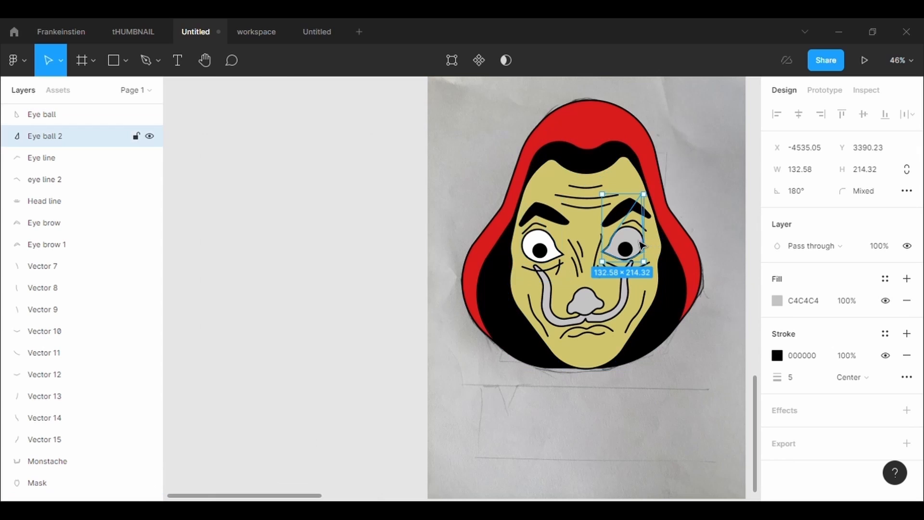
pyautogui.click(778, 300)
pyautogui.write('FFFFFF')
pyautogui.press('Return')
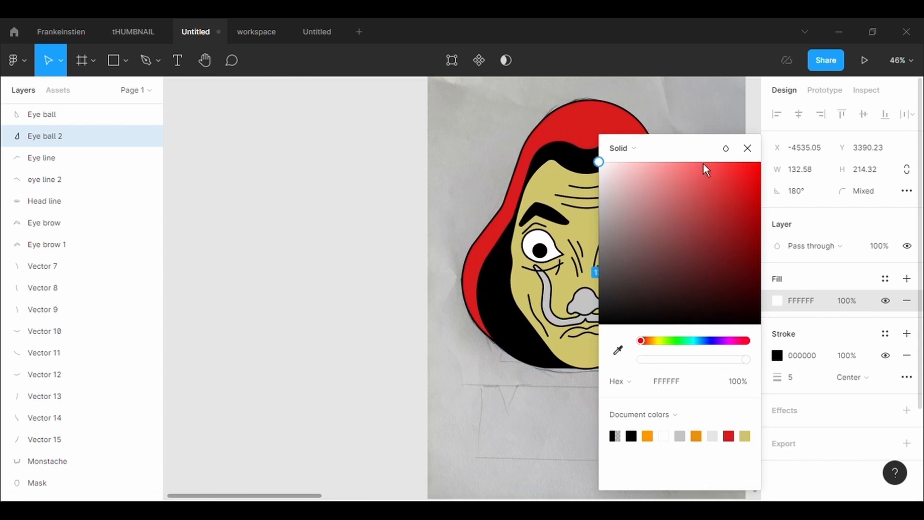
pyautogui.moveTo(703, 150); pyautogui.dragTo(331, 173)
pyautogui.click(354, 180)
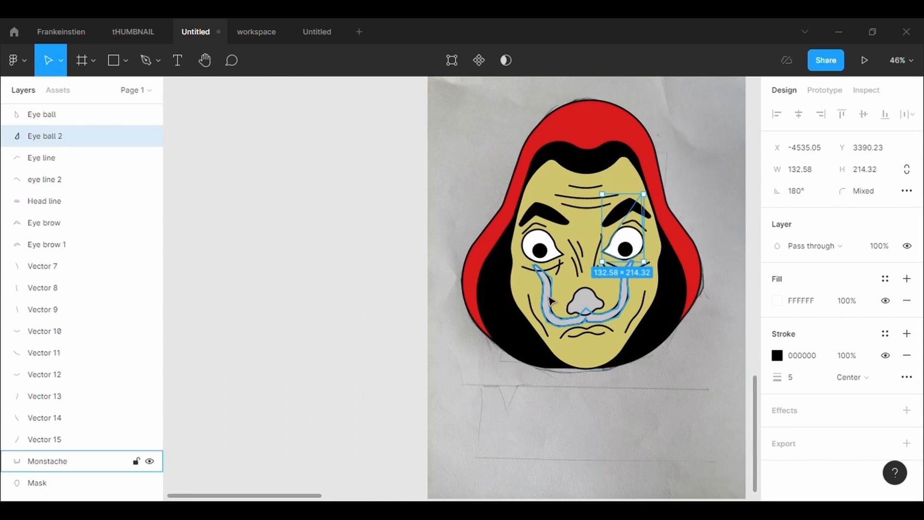
# Change the fill of the Monstache shape to black 000000, sampled from the inner hood
pyautogui.click(561, 318)
pyautogui.click(777, 303)
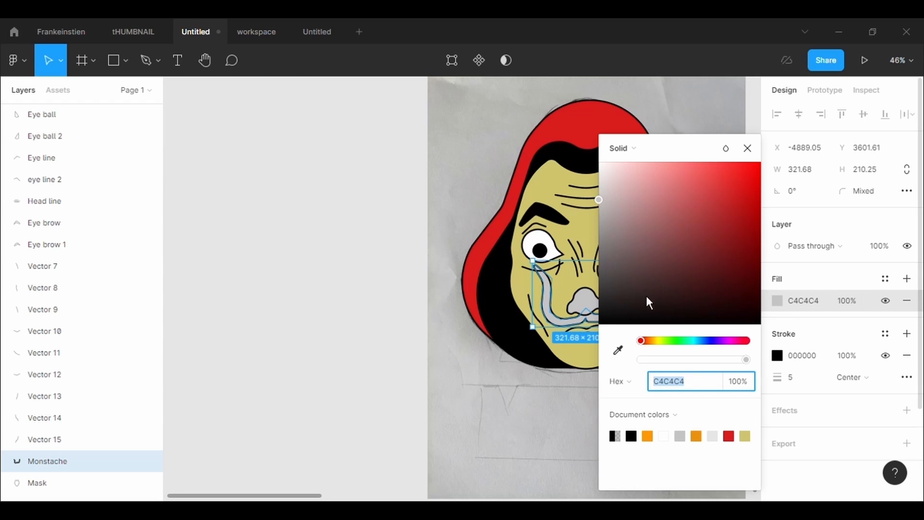
pyautogui.click(619, 350)
pyautogui.click(526, 341)
pyautogui.moveTo(686, 157); pyautogui.dragTo(293, 181)
pyautogui.click(353, 171)
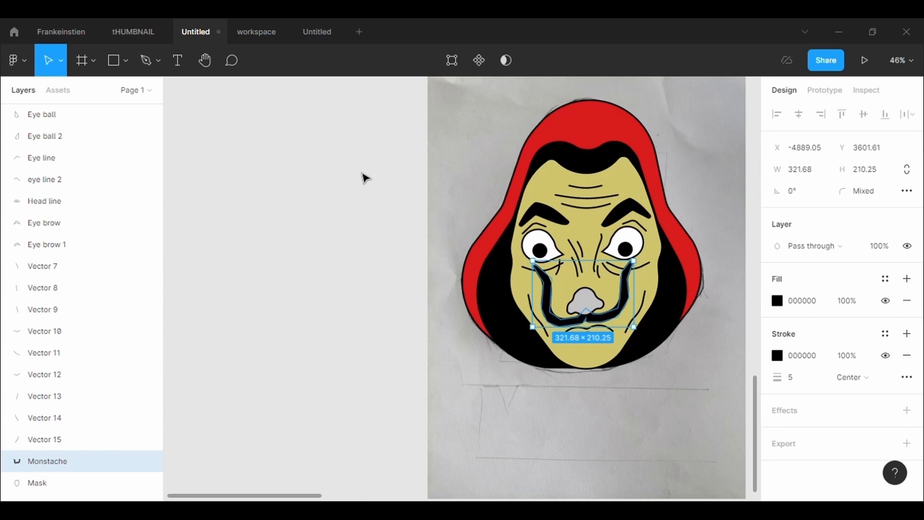
# Change the fill of the Nose shape to the mask's khaki yellow CEC46B by sampling the face
pyautogui.click(583, 302)
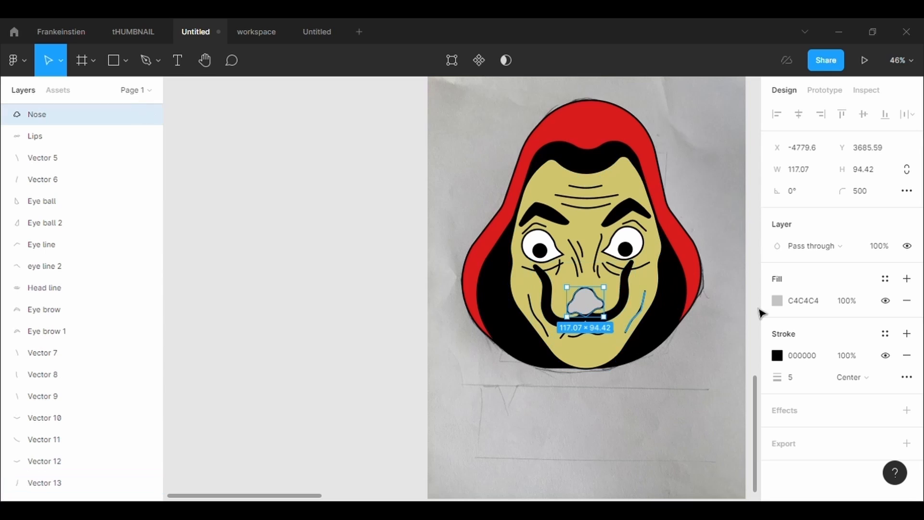
pyautogui.click(776, 301)
pyautogui.click(620, 351)
pyautogui.click(589, 281)
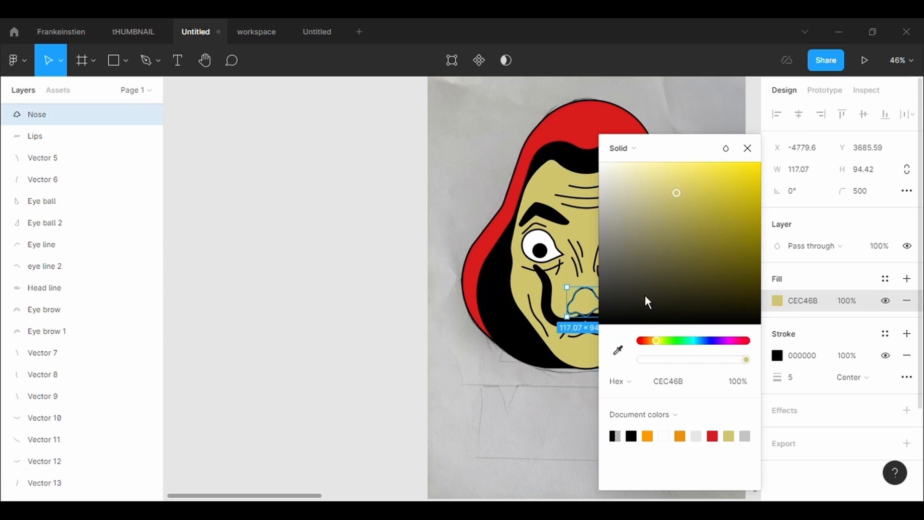
pyautogui.click(747, 148)
# Nudge Pupil 2 and Pupil inside their eyeballs so both sit level and closer to the nose
pyautogui.scroll(-1, 656, 303)
pyautogui.click(707, 401)
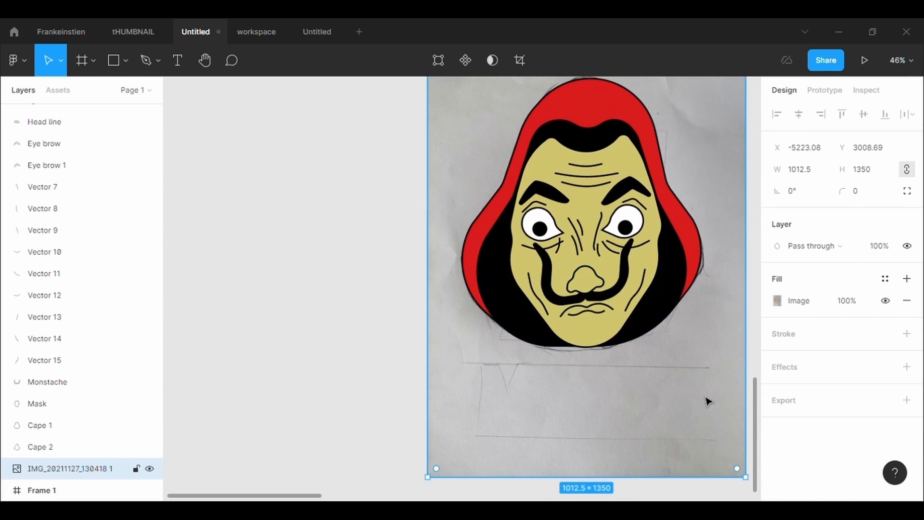
pyautogui.moveTo(630, 231)
pyautogui.mouseDown()
pyautogui.moveTo(631, 221)
pyautogui.moveTo(633, 230)
pyautogui.mouseUp()
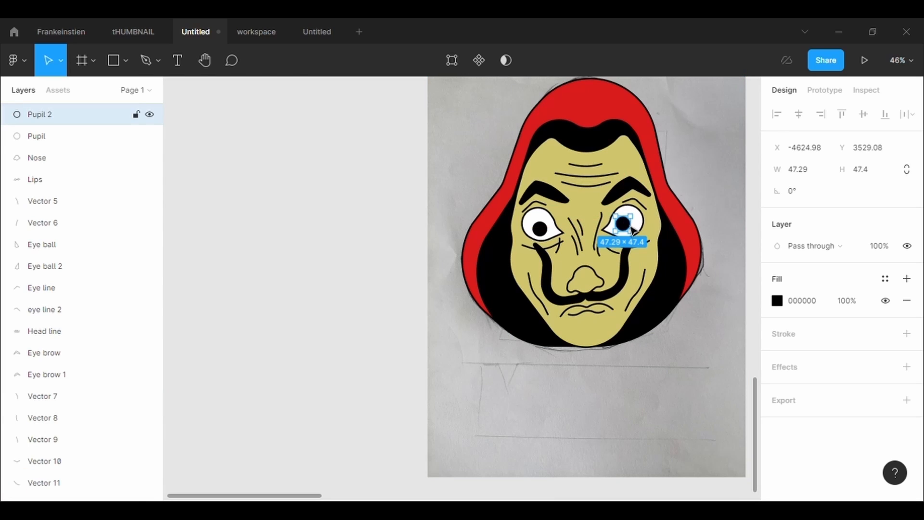
pyautogui.doubleClick(544, 226)
pyautogui.press('Escape')
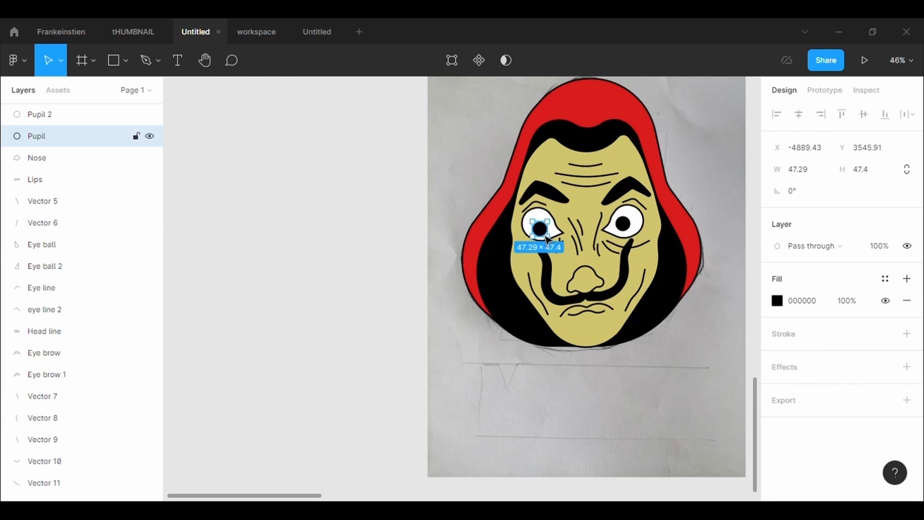
pyautogui.moveTo(548, 240); pyautogui.dragTo(549, 233)
pyautogui.click(452, 244)
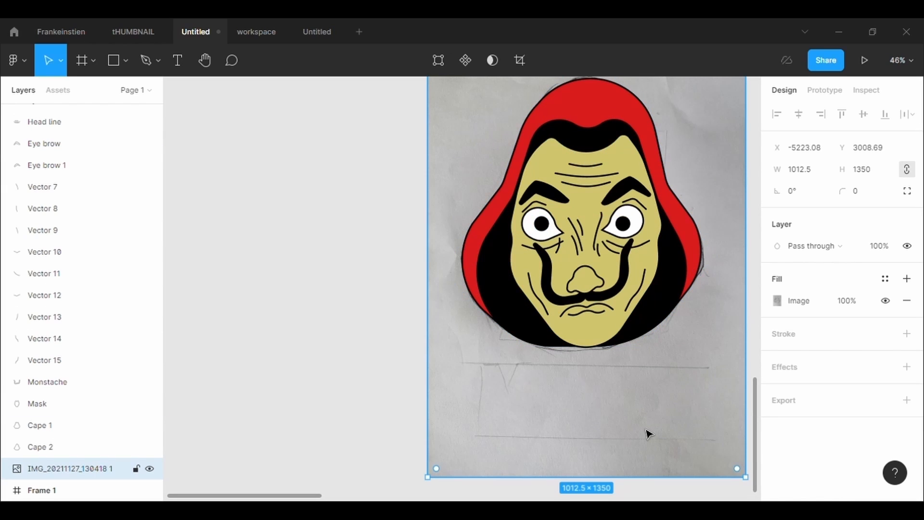
pyautogui.click(601, 287)
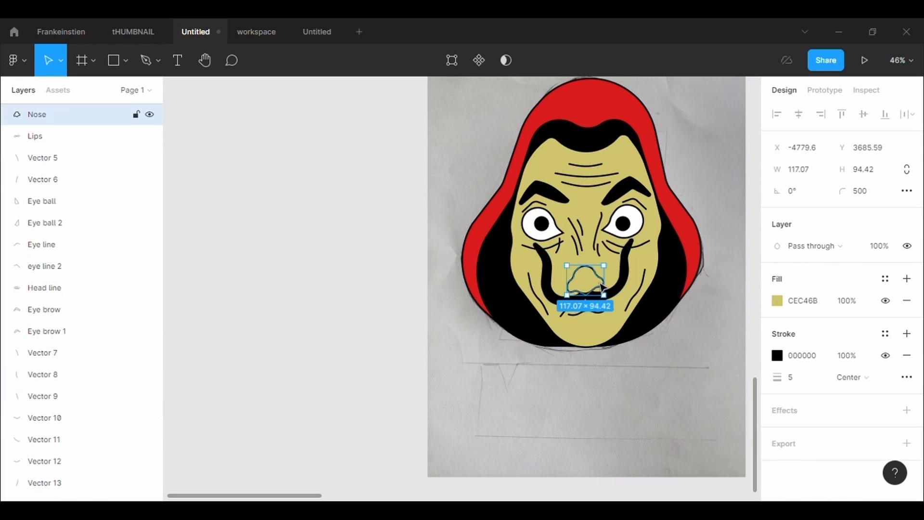
pyautogui.moveTo(611, 313); pyautogui.dragTo(609, 315)
pyautogui.click(659, 364)
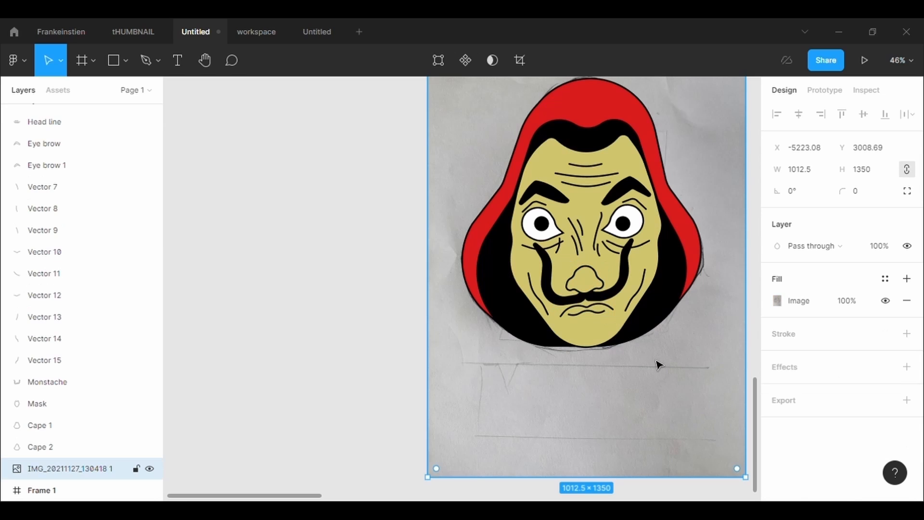
# Remove the image fill of the reference sketch photo behind the mask artwork
pyautogui.scroll(-4, 659, 365)
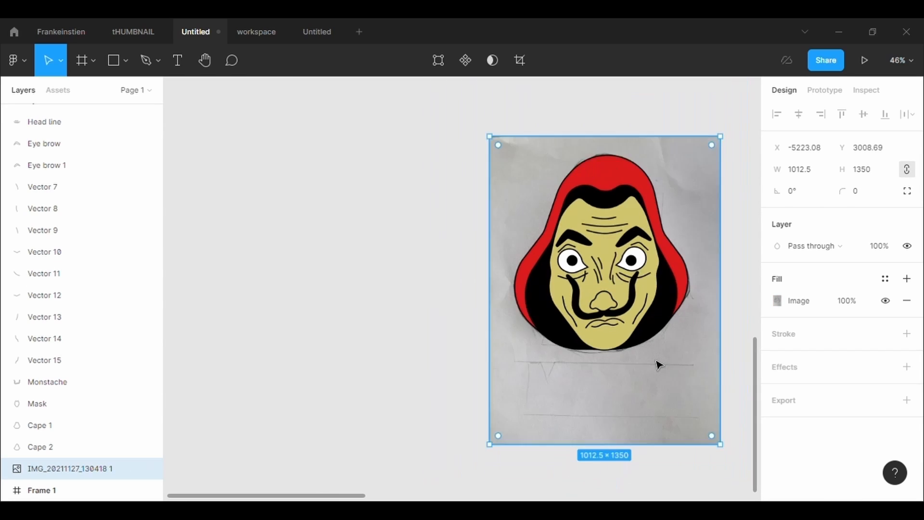
pyautogui.hscroll(1, 656, 363)
pyautogui.doubleClick(543, 209)
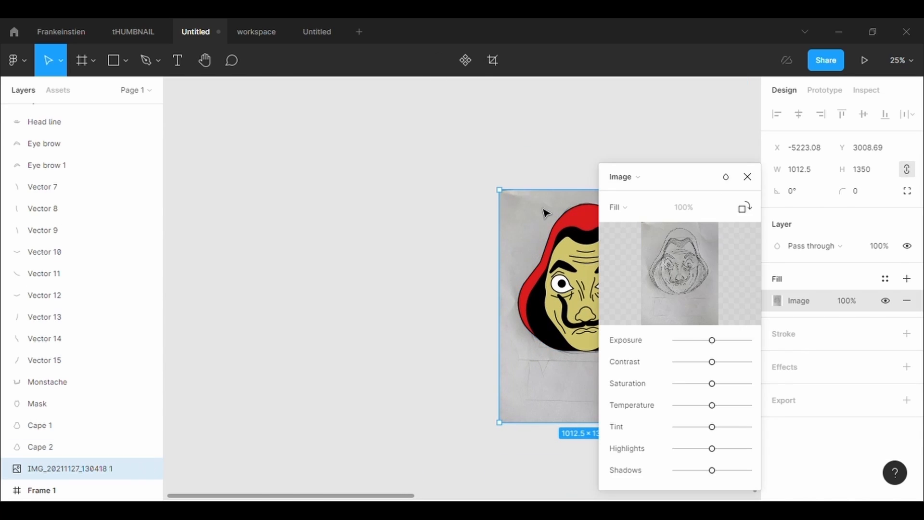
pyautogui.press('Delete')
# Draw a new frame around the mask artwork and set its size to 1080 by 1350
pyautogui.press('f')
pyautogui.moveTo(472, 163); pyautogui.dragTo(716, 418)
pyautogui.click(818, 192)
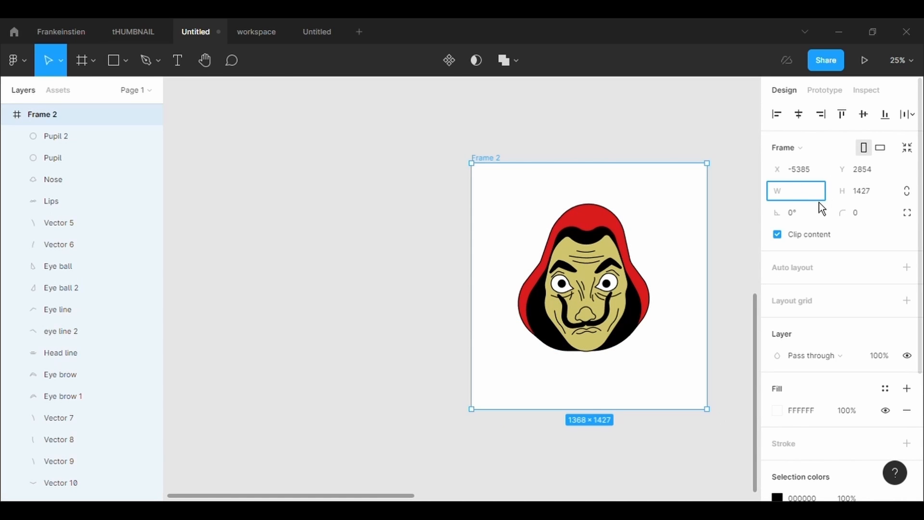
pyautogui.write('1080')
pyautogui.press('Return')
pyautogui.click(870, 200)
pyautogui.write('1')
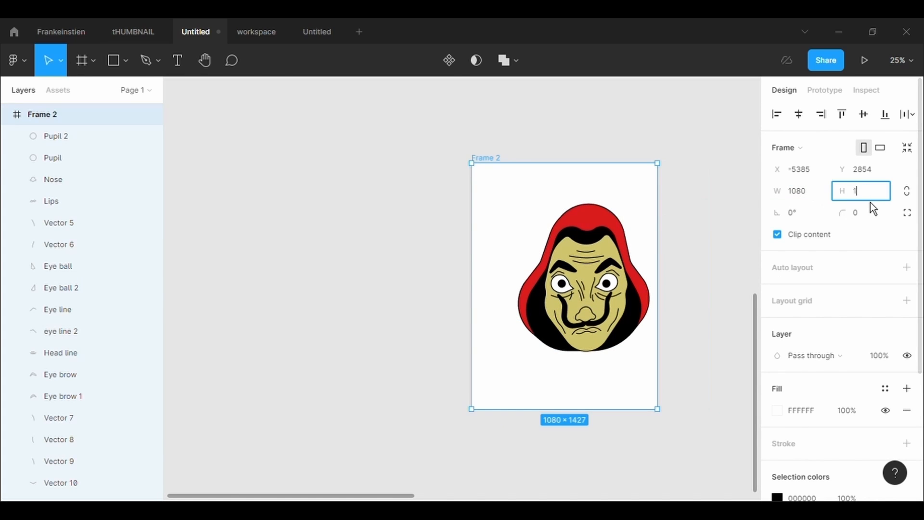
pyautogui.write('350')
pyautogui.press('Return')
# Centre the whole mask artwork in Frame 2 and change the frame's fill to black, sampled from the inner hood
pyautogui.moveTo(527, 221); pyautogui.dragTo(673, 396)
pyautogui.moveTo(596, 325)
pyautogui.mouseDown()
pyautogui.moveTo(558, 318)
pyautogui.moveTo(572, 325)
pyautogui.moveTo(583, 317)
pyautogui.moveTo(586, 326)
pyautogui.mouseUp()
pyautogui.click(686, 360)
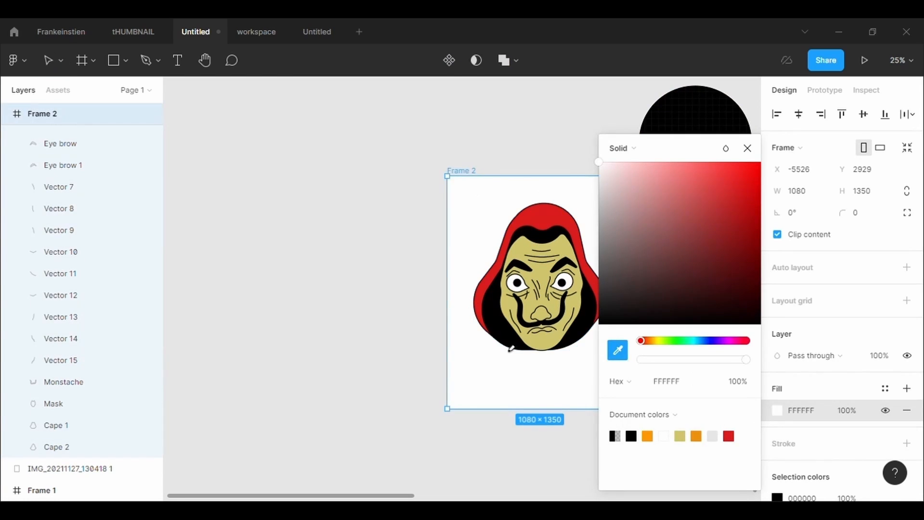
pyautogui.click(509, 346)
pyautogui.click(394, 270)
# Reshape the Cape 1 outline by moving its bottom points inward and down, extending the red hood's lower tips toward the chin
pyautogui.scroll(-2, 614, 357)
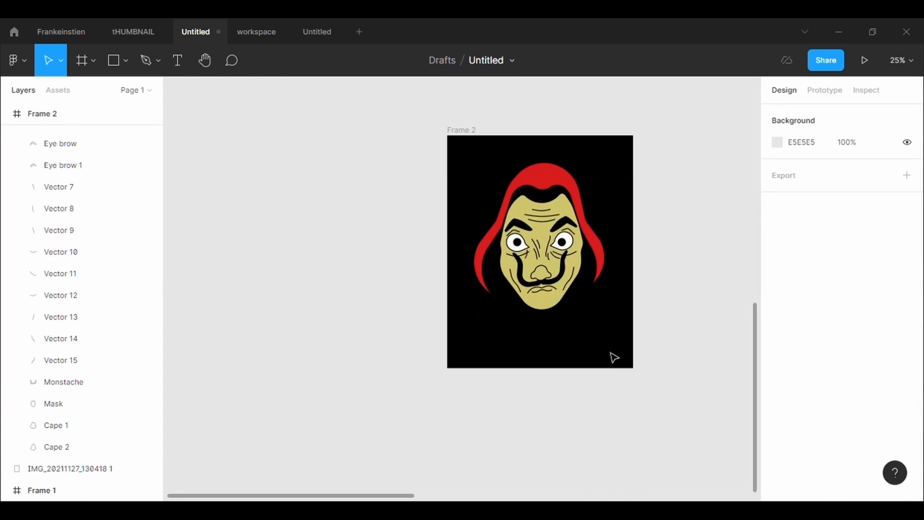
pyautogui.click(517, 255)
pyautogui.press('Return')
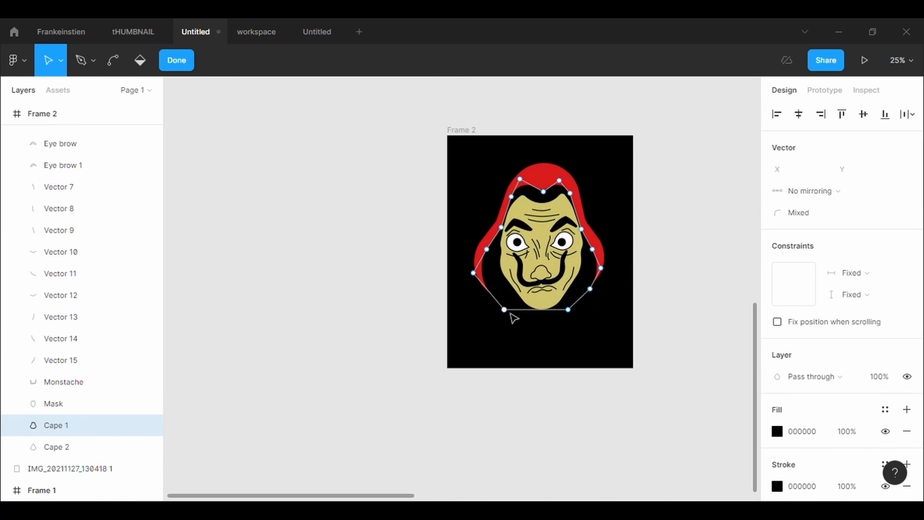
pyautogui.moveTo(511, 314); pyautogui.dragTo(560, 340)
pyautogui.moveTo(590, 289); pyautogui.dragTo(574, 304)
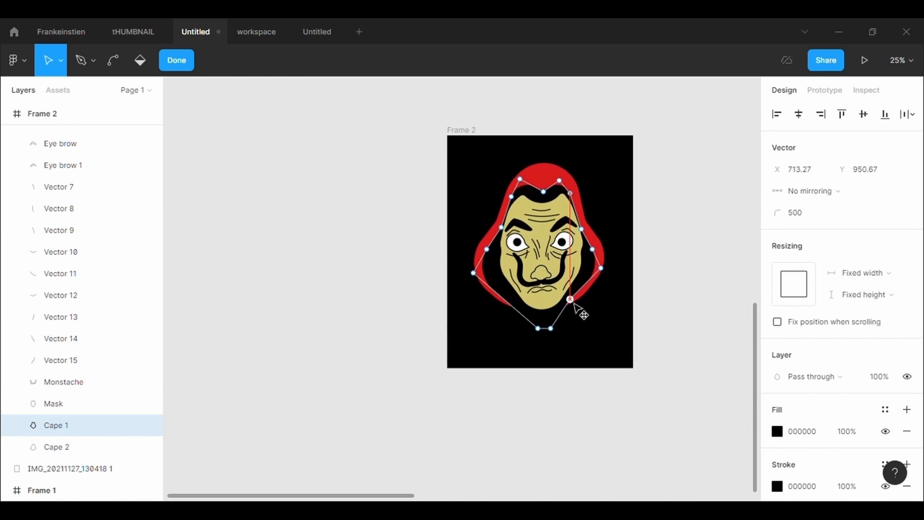
pyautogui.moveTo(512, 305); pyautogui.dragTo(534, 319)
pyautogui.click(588, 349)
pyautogui.click(590, 349)
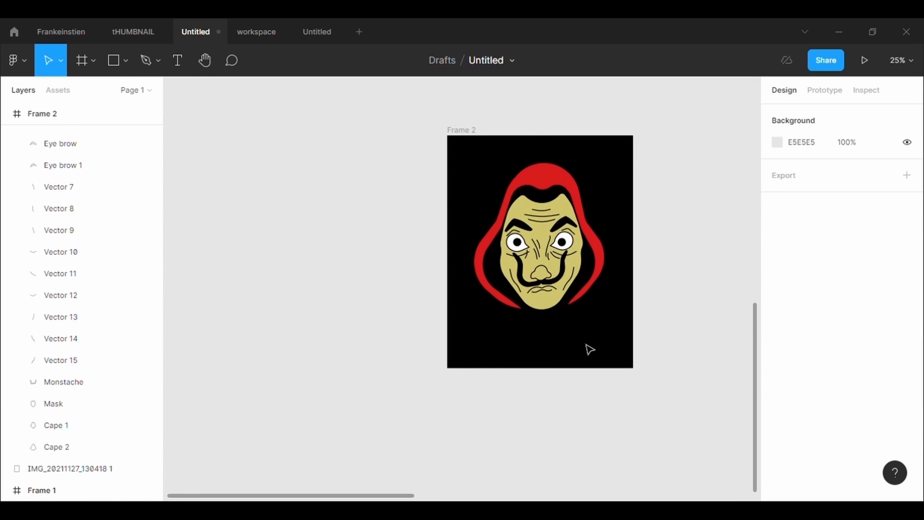
pyautogui.scroll(5, 590, 349)
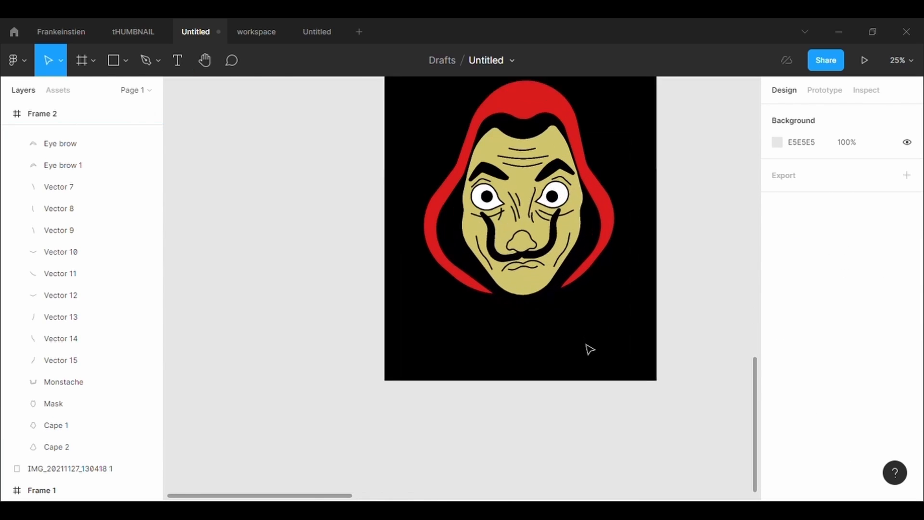
pyautogui.click(544, 230)
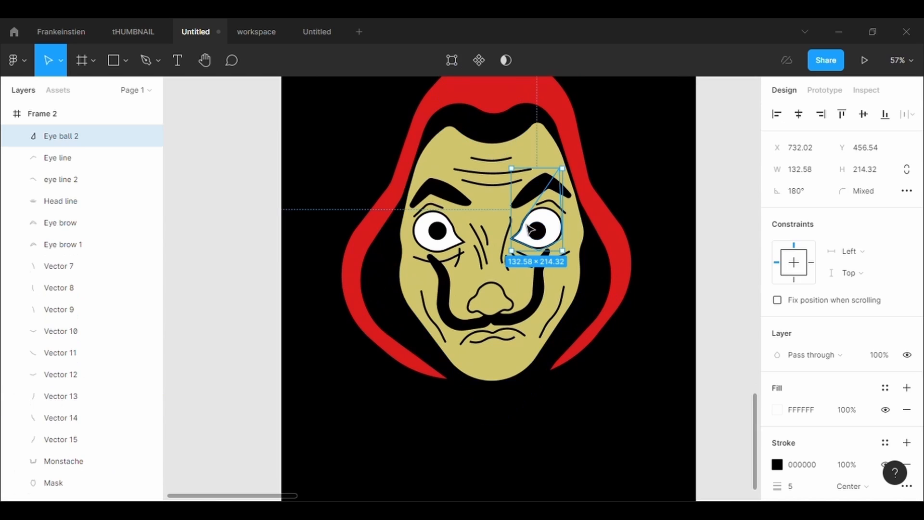
pyautogui.press('Return')
pyautogui.click(524, 238)
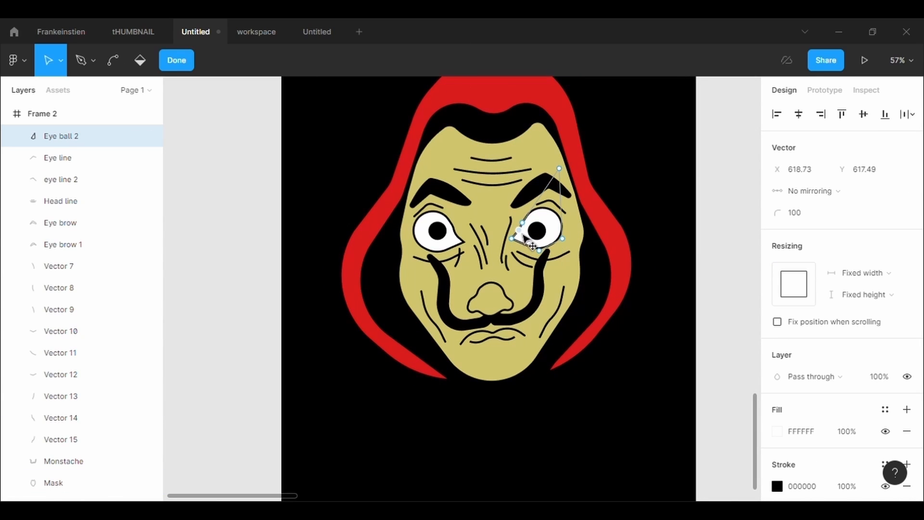
pyautogui.press('Return')
pyautogui.click(592, 371)
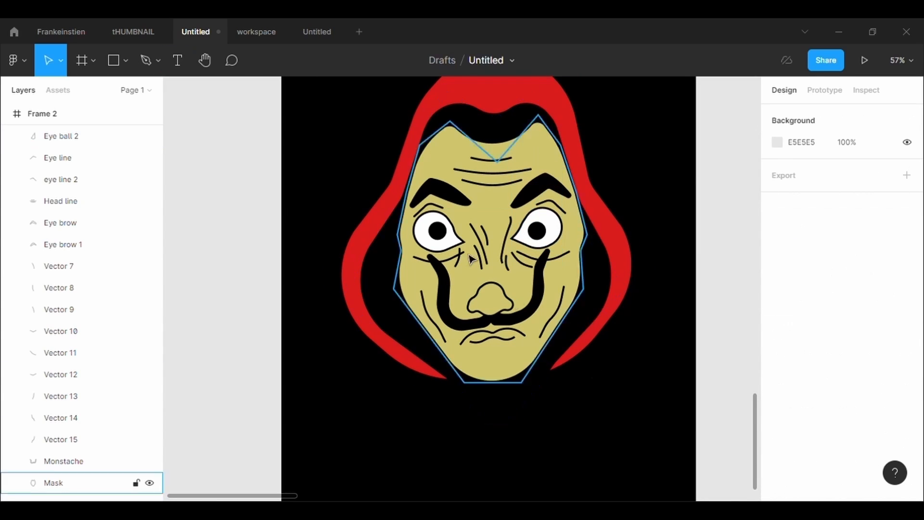
# Round the inner corner point of the Eye ball shape with a corner radius of 5
pyautogui.click(460, 241)
pyautogui.press('Return')
pyautogui.click(461, 242)
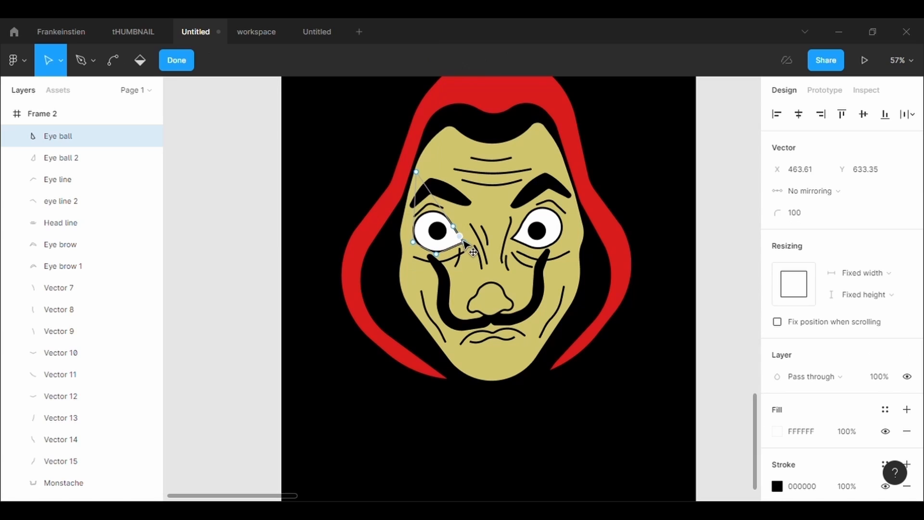
pyautogui.press('Return')
pyautogui.press('Return')
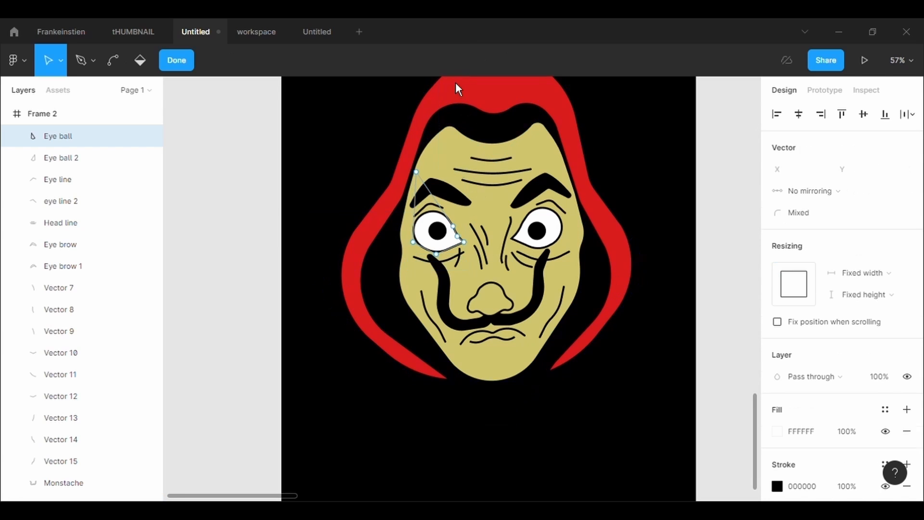
pyautogui.click(464, 242)
pyautogui.click(803, 216)
pyautogui.write('5')
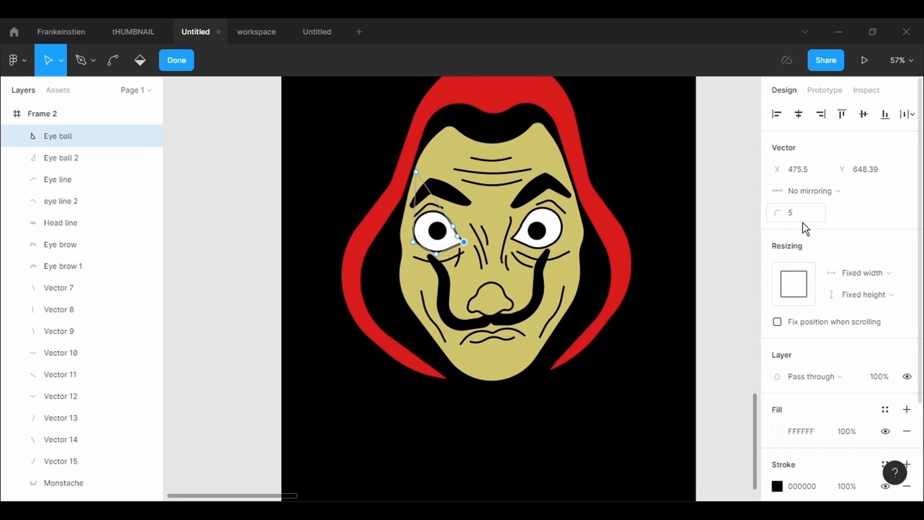
pyautogui.press('Return')
# Round the inner corner point of the Eye ball 2 shape with a corner radius of 10
pyautogui.click(566, 246)
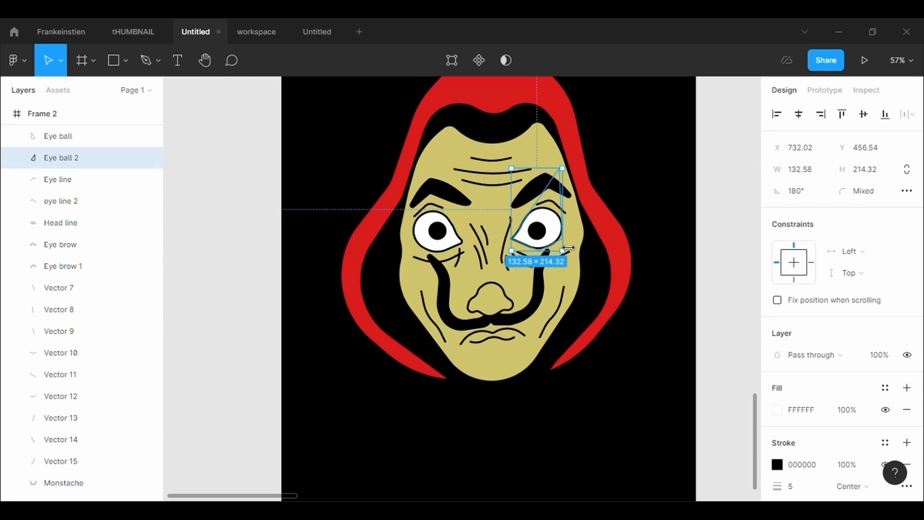
pyautogui.press('Return')
pyautogui.click(511, 238)
pyautogui.click(812, 221)
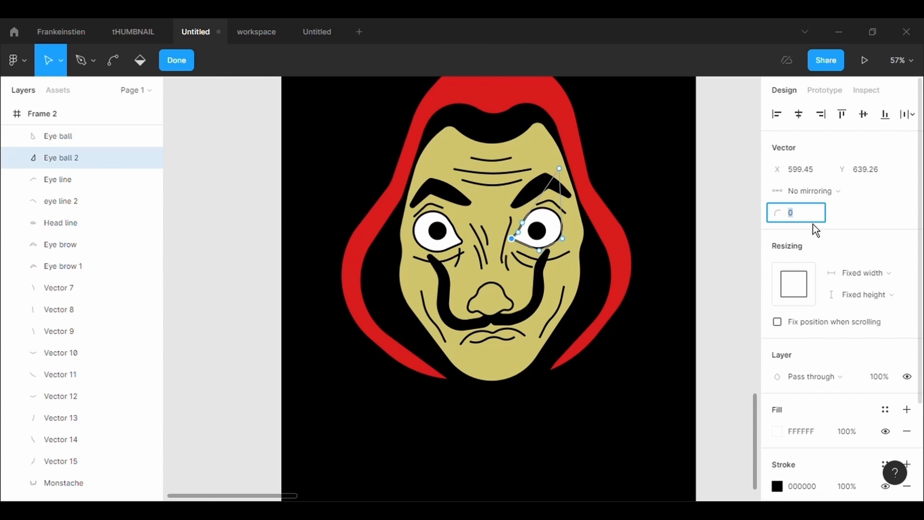
pyautogui.write('10')
pyautogui.press('Return')
pyautogui.click(675, 292)
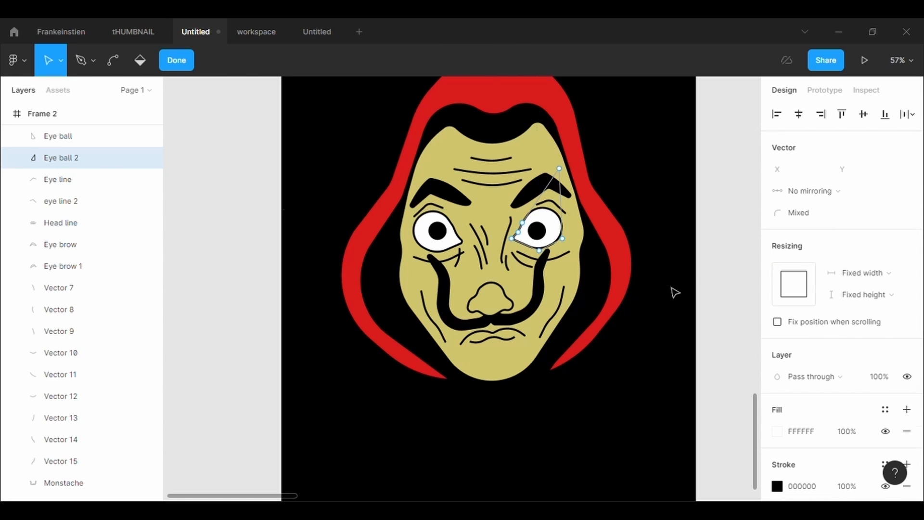
pyautogui.click(675, 292)
# Reshape the Cape 2 outline by moving its upper-left point slightly outward, making the red hood more symmetrical
pyautogui.scroll(-3, 675, 292)
pyautogui.scroll(-1, 675, 292)
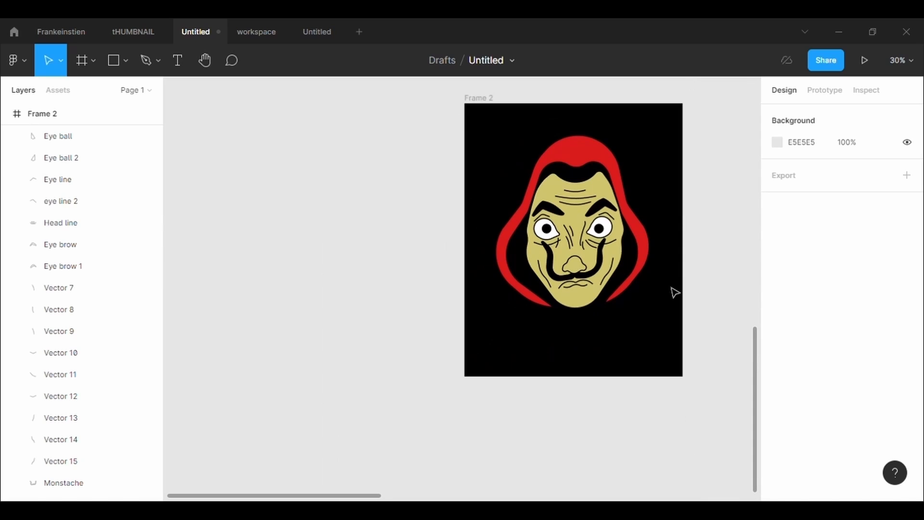
pyautogui.click(561, 155)
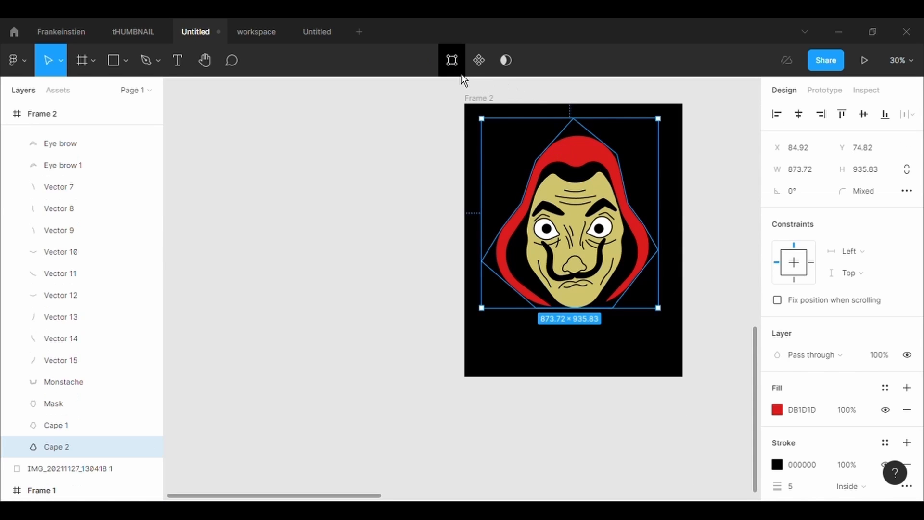
pyautogui.click(449, 59)
pyautogui.click(531, 158)
pyautogui.click(659, 188)
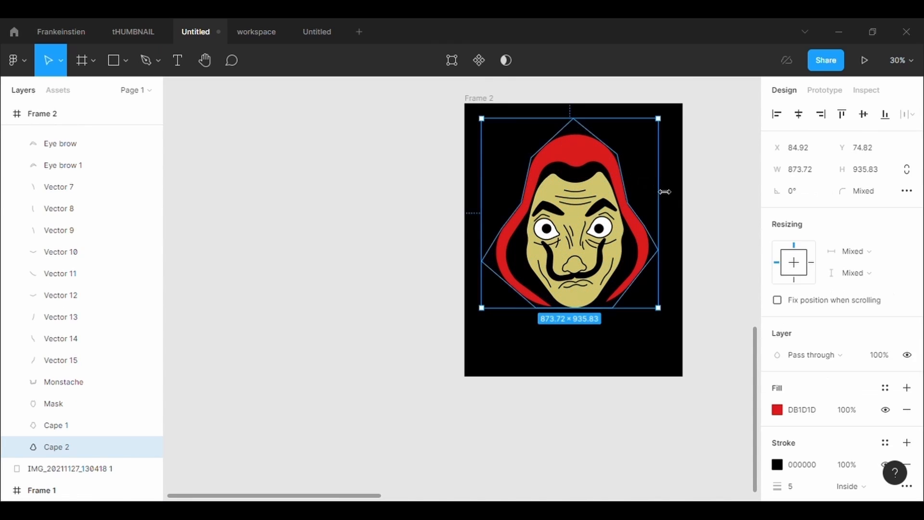
pyautogui.click(658, 185)
pyautogui.scroll(-2, 662, 190)
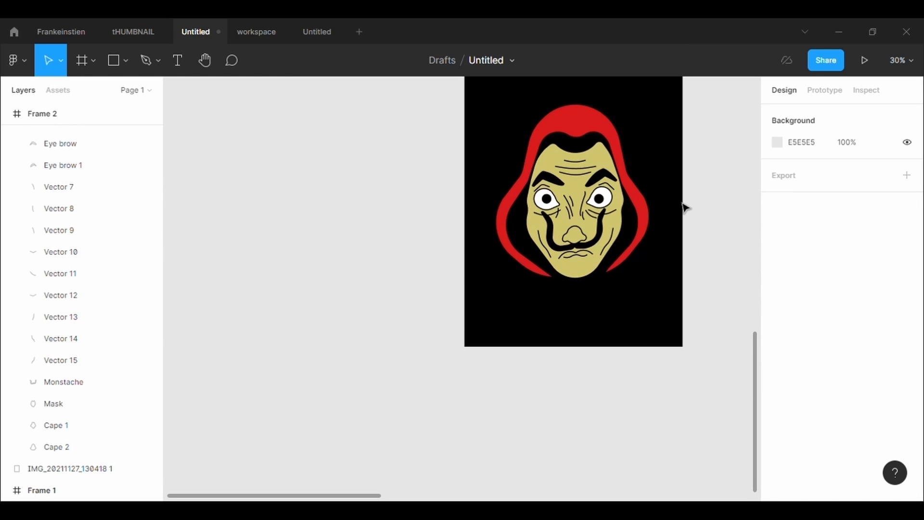
# Enter the title MONEY HEIST in the text box below the mask
pyautogui.scroll(3, 685, 208)
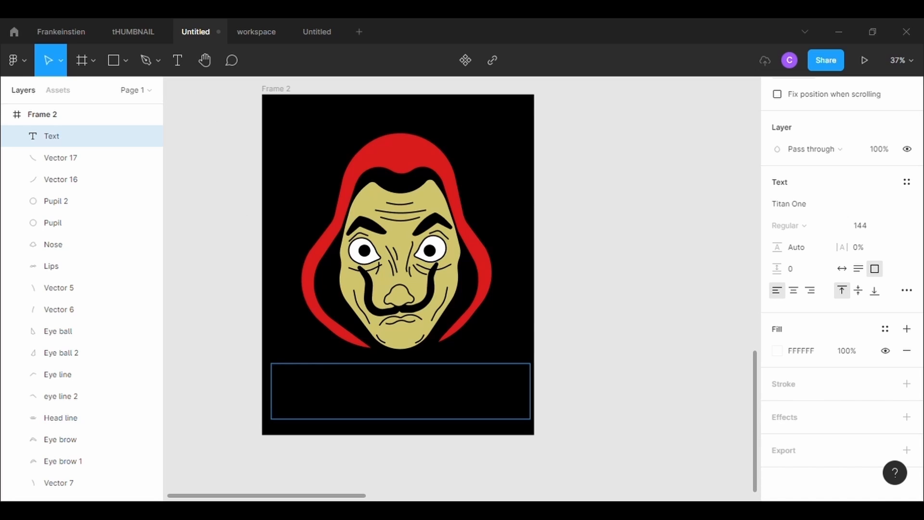
pyautogui.write('MONEY')
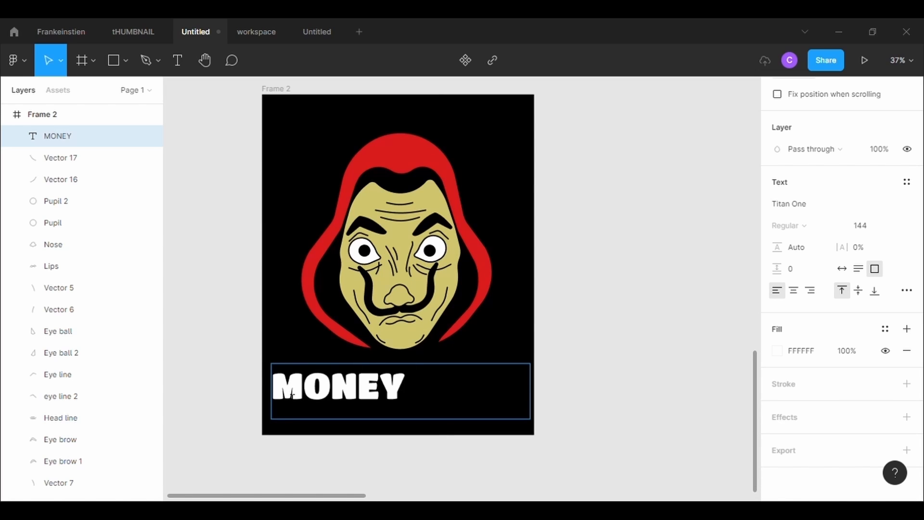
pyautogui.write(' HEIST')
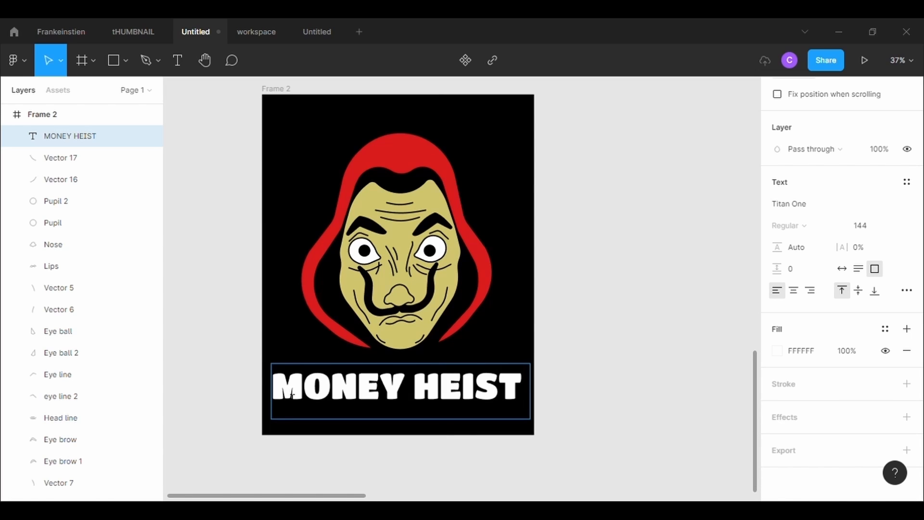
pyautogui.press('Escape')
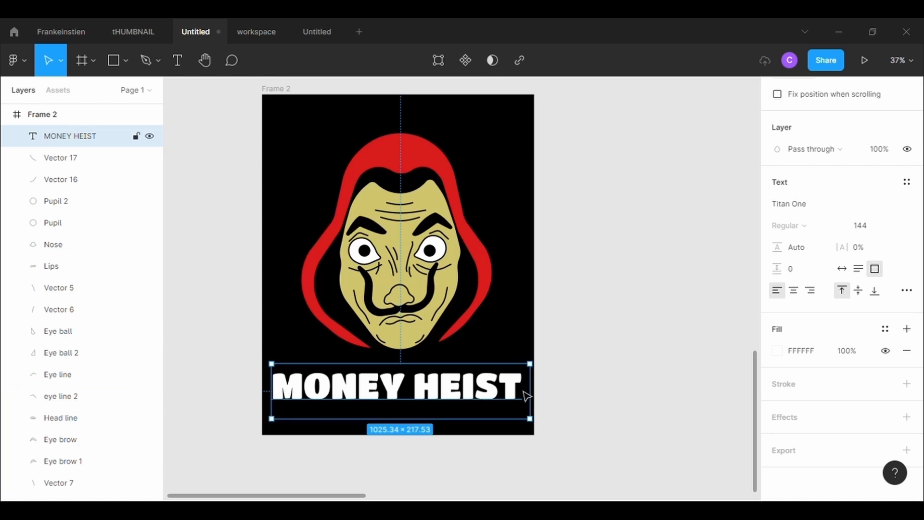
# Change the fill of the word HEIST in the title to black (000000)
pyautogui.doubleClick(525, 392)
pyautogui.moveTo(524, 392); pyautogui.dragTo(417, 392)
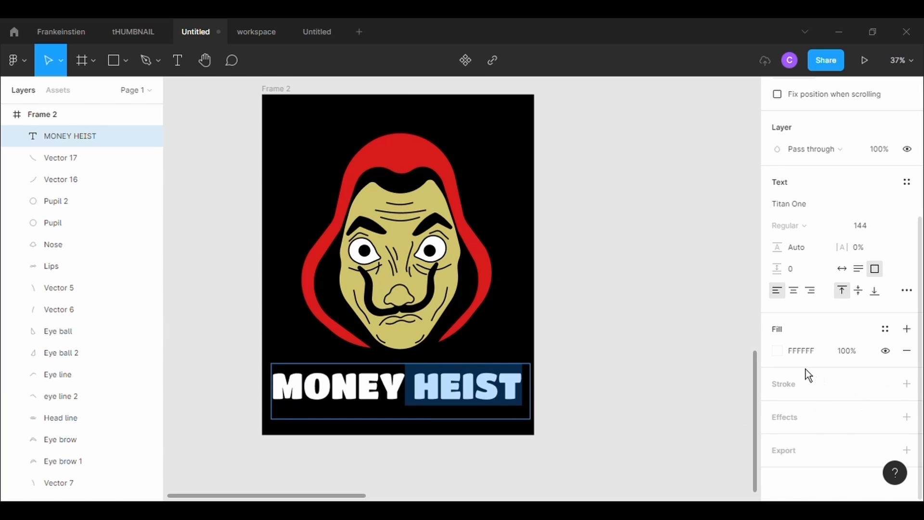
pyautogui.click(777, 350)
pyautogui.moveTo(751, 193); pyautogui.dragTo(596, 373)
pyautogui.press('Escape')
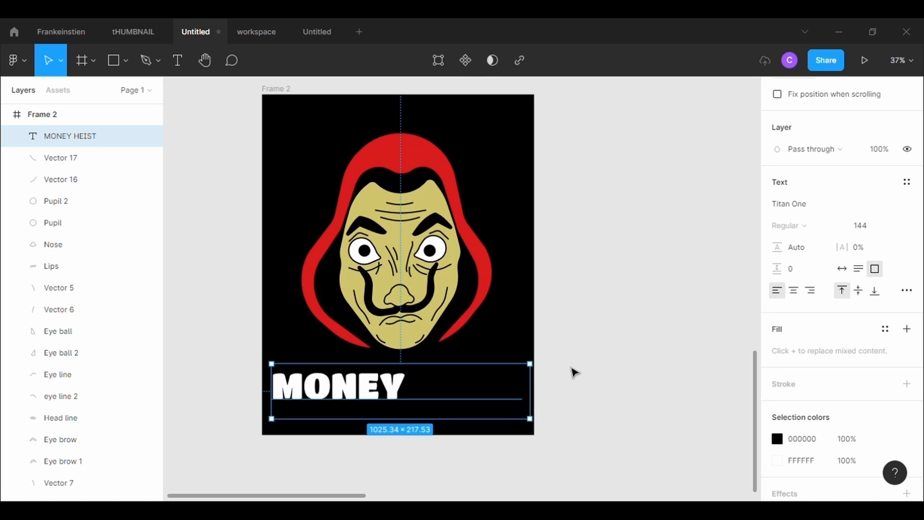
# Draw a rectangle about 473 by 245 over the word HEIST and send it to the back of Frame 2
pyautogui.click(124, 72)
pyautogui.moveTo(406, 357)
pyautogui.mouseDown()
pyautogui.moveTo(526, 436)
pyautogui.moveTo(506, 406)
pyautogui.mouseUp()
pyautogui.rightClick(503, 403)
pyautogui.click(553, 241)
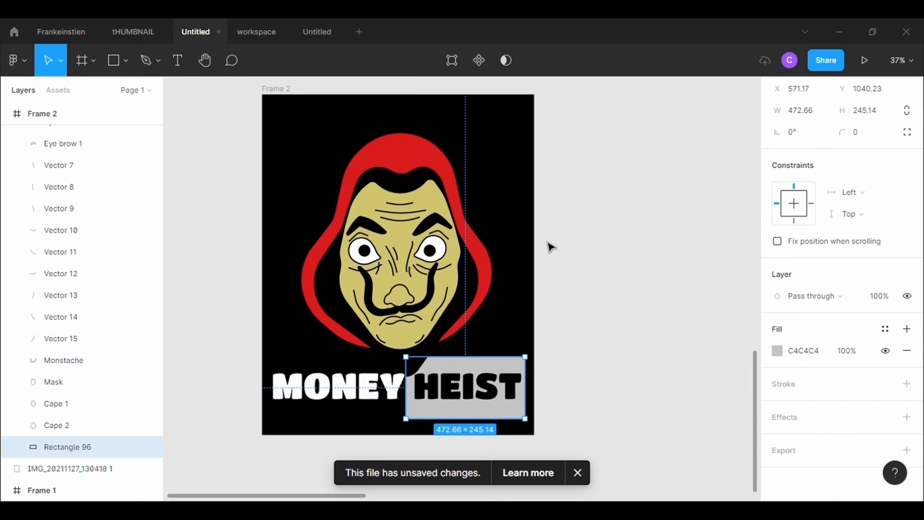
# Bring the rectangle in front of the hood shapes while keeping it behind the MONEY HEIST text
pyautogui.click(404, 372)
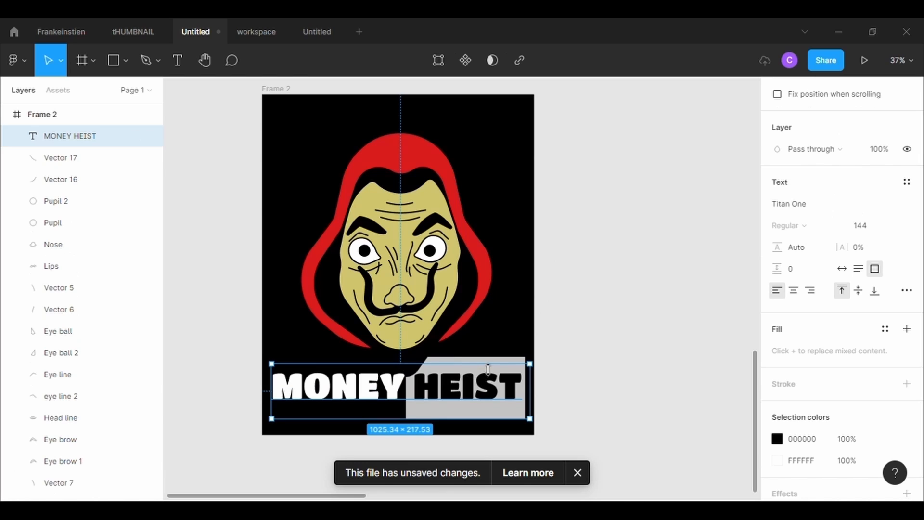
pyautogui.click(556, 355)
pyautogui.moveTo(531, 439); pyautogui.dragTo(494, 368)
pyautogui.rightClick(494, 367)
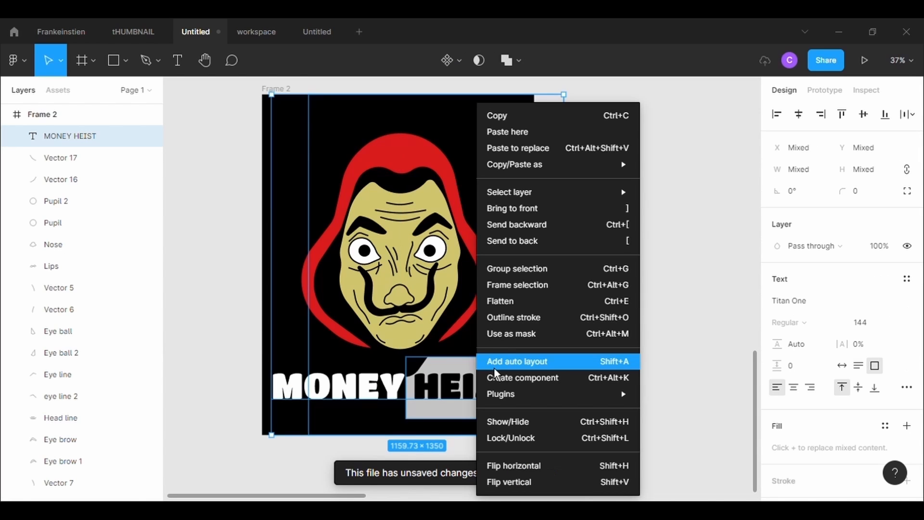
pyautogui.click(536, 241)
pyautogui.click(615, 373)
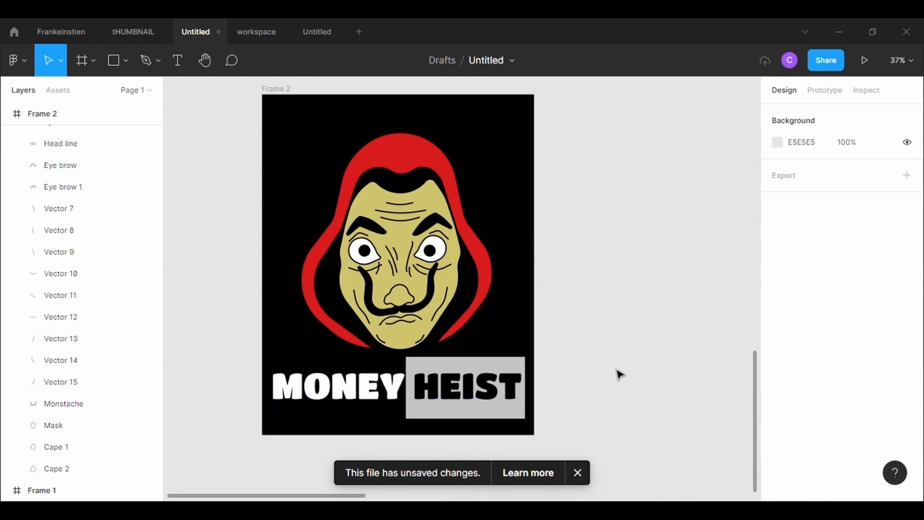
# Fill the rectangle behind HEIST with pure red (FF0000)
pyautogui.click(495, 378)
pyautogui.scroll(-6, 812, 387)
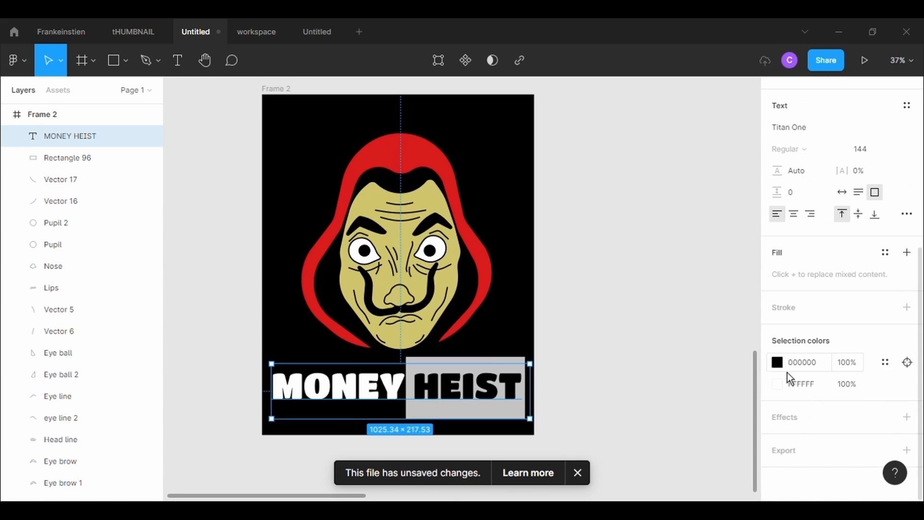
pyautogui.click(777, 362)
pyautogui.click(490, 371)
pyautogui.click(777, 351)
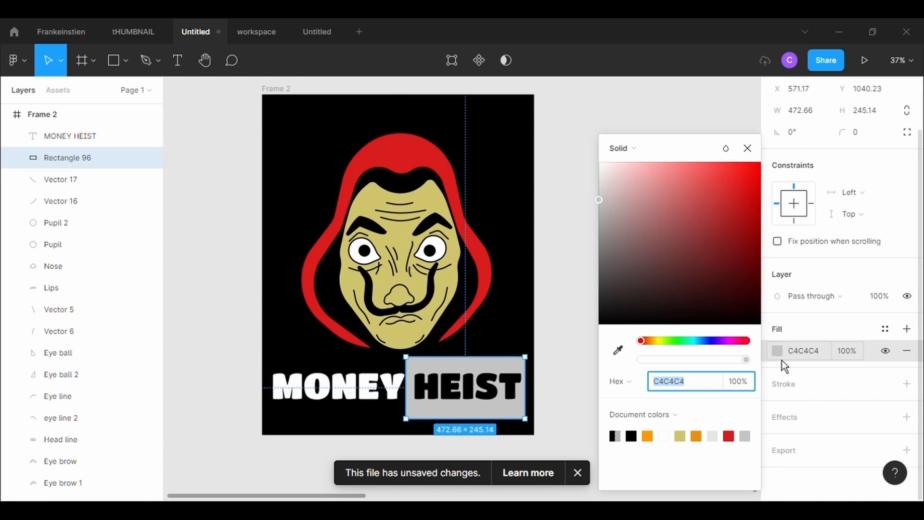
pyautogui.moveTo(678, 275); pyautogui.dragTo(793, 170)
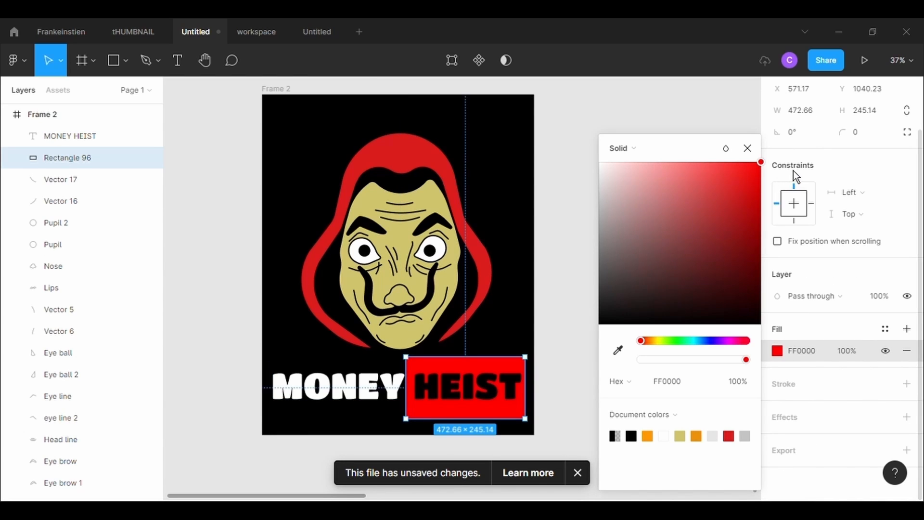
# Shrink the red rectangle to about 453 by 174 so it fits closely around the word HEIST
pyautogui.moveTo(455, 418); pyautogui.dragTo(455, 407)
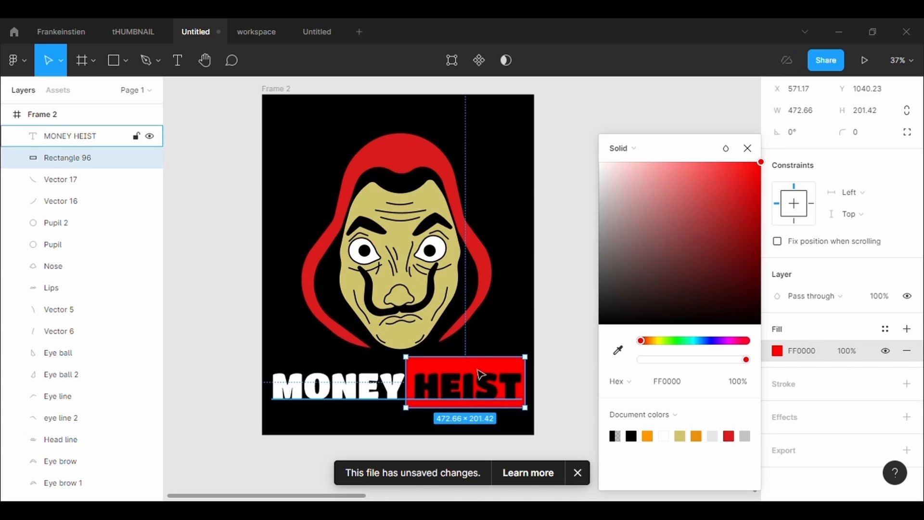
pyautogui.moveTo(480, 357); pyautogui.dragTo(482, 376)
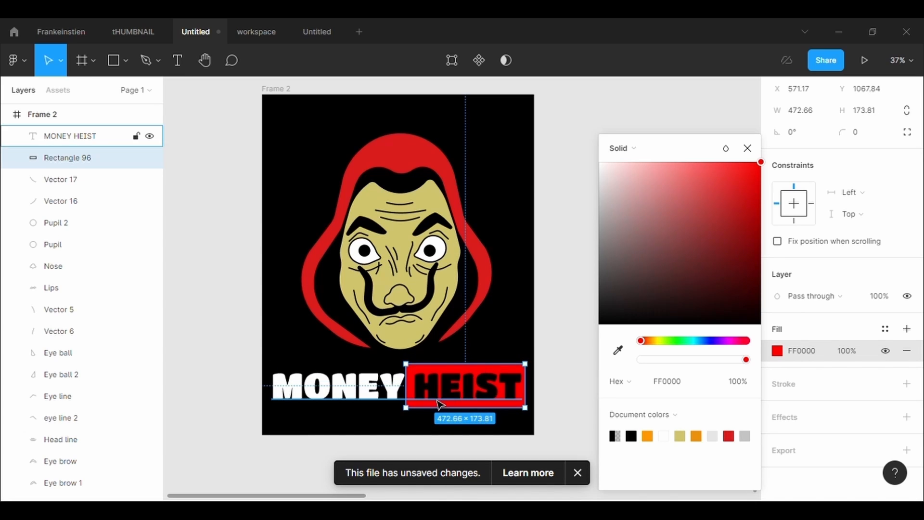
pyautogui.moveTo(408, 401); pyautogui.dragTo(413, 401)
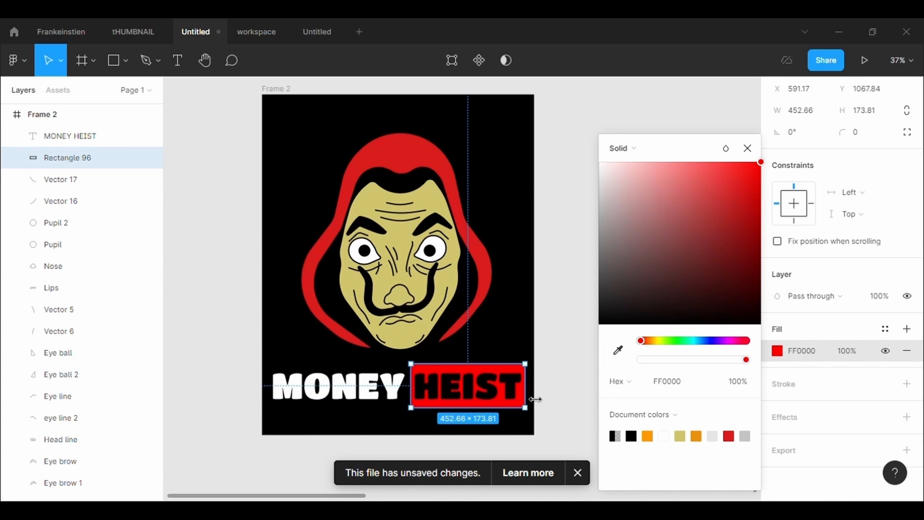
pyautogui.click(583, 424)
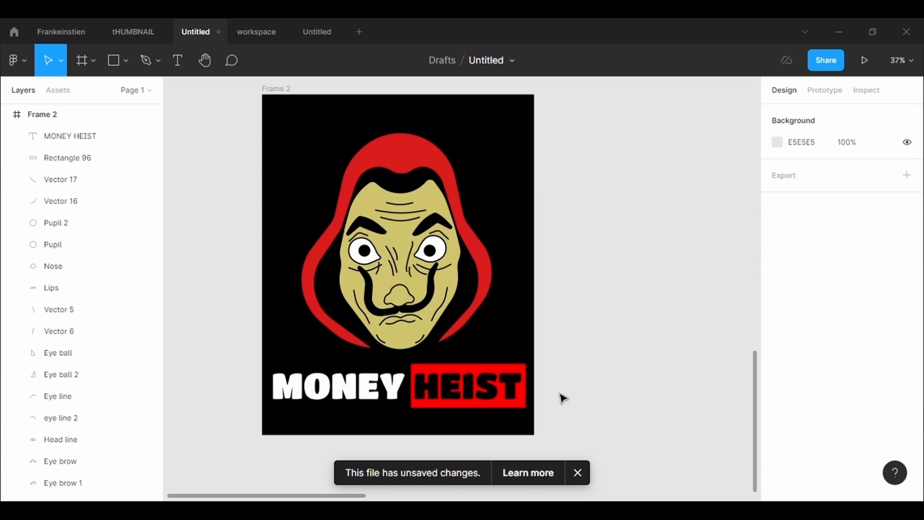
# Dismiss the unsaved-changes notice and clear the selection on the canvas
pyautogui.click(522, 371)
pyautogui.click(539, 381)
pyautogui.click(502, 411)
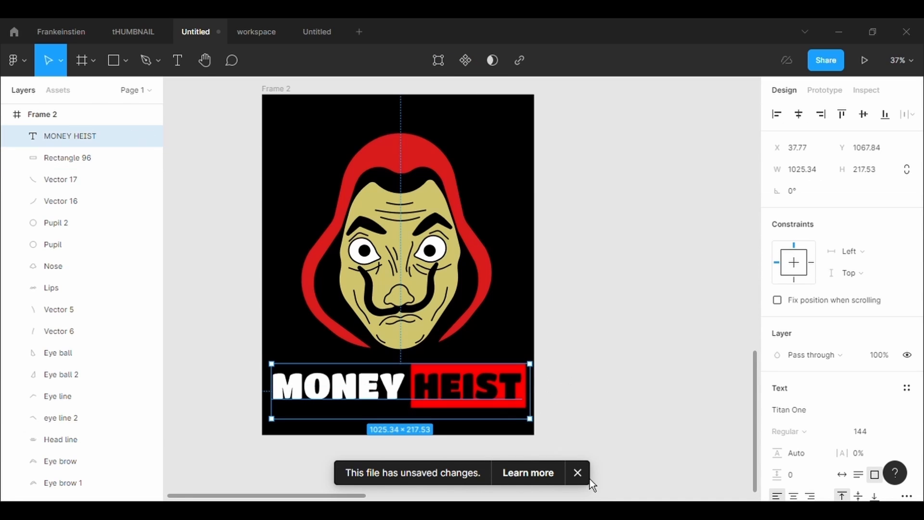
pyautogui.click(588, 479)
pyautogui.hotkey('ctrl', 'z')
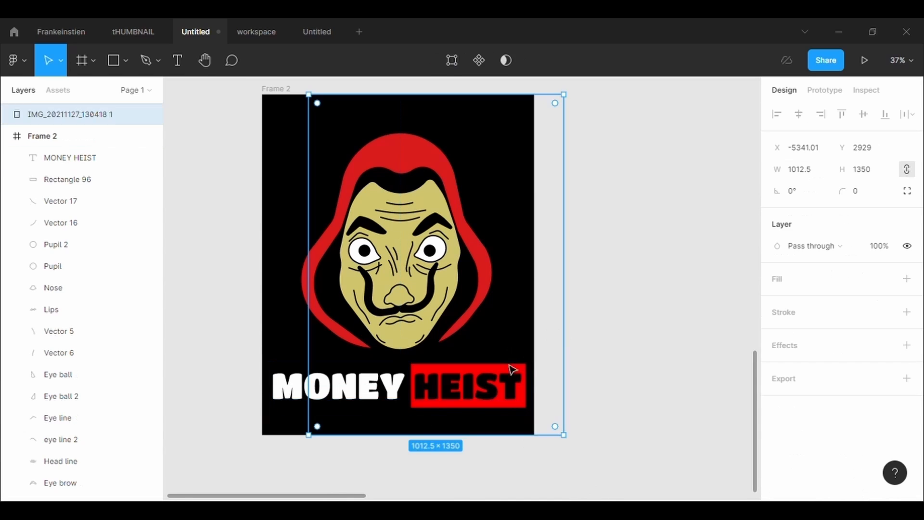
pyautogui.doubleClick(509, 368)
pyautogui.click(504, 359)
pyautogui.click(556, 360)
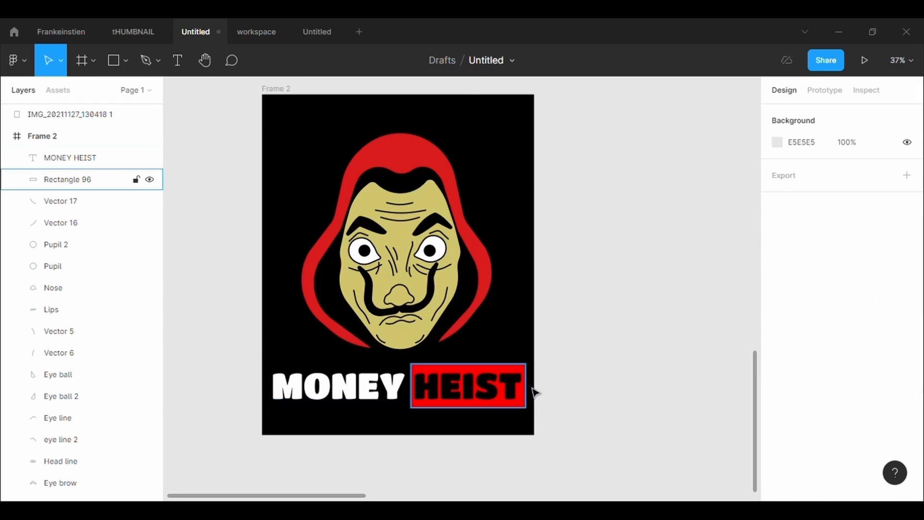
# Match the HEIST rectangle's fill to the hood by sampling the hood's red
pyautogui.click(523, 390)
pyautogui.click(778, 410)
pyautogui.click(618, 350)
pyautogui.click(437, 171)
pyautogui.click(589, 278)
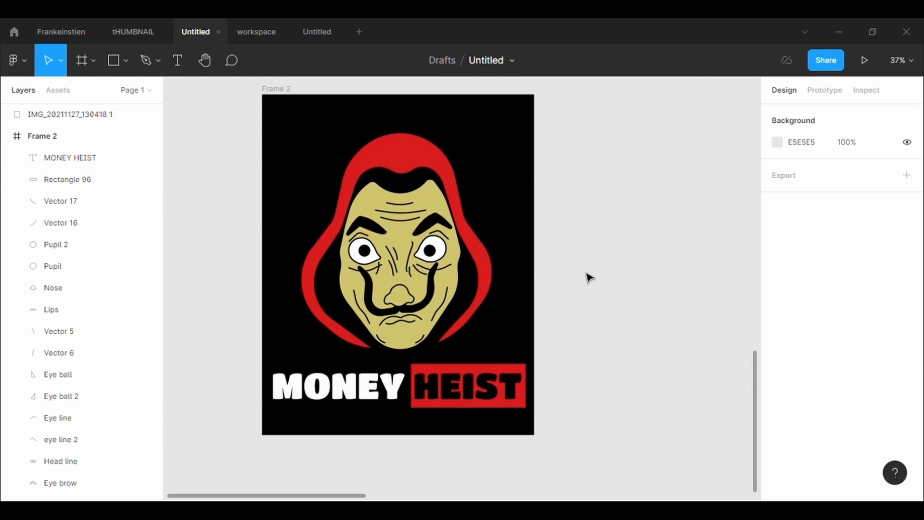
pyautogui.scroll(-3, 589, 278)
pyautogui.scroll(2, 589, 278)
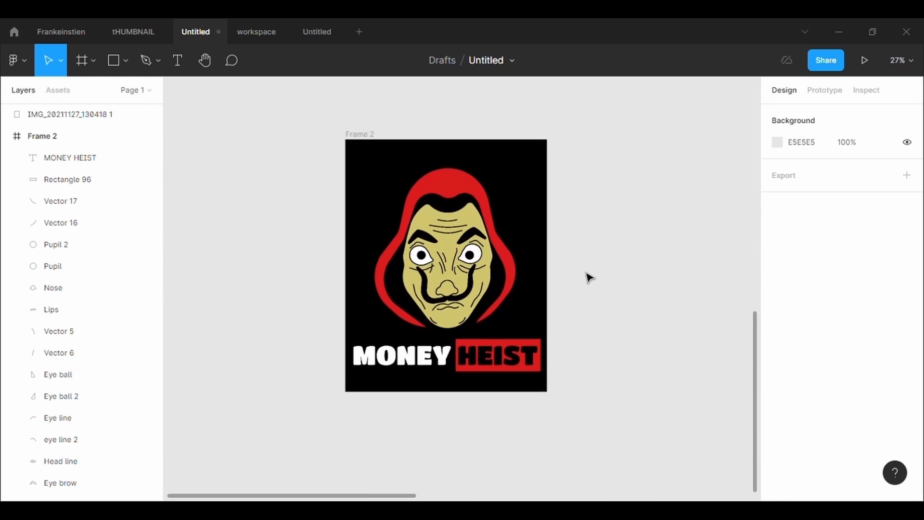